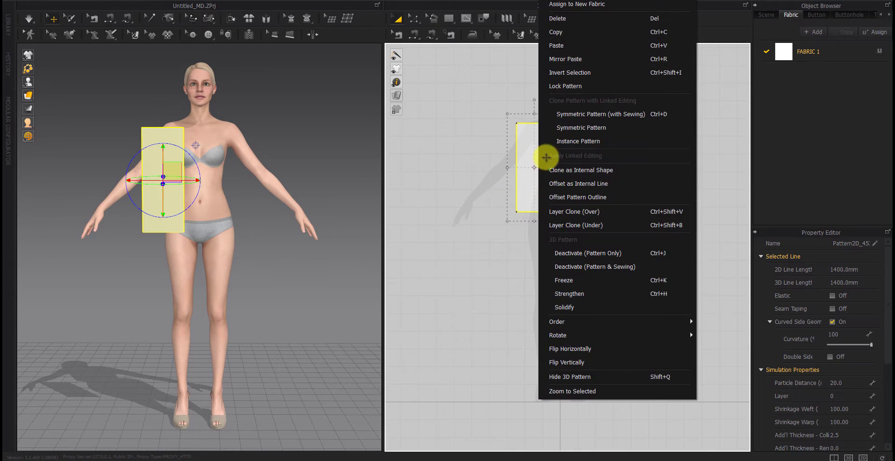
Create a symmetric pattern of the rectangular panel and place it on the opposite side of the avatar's centre line
click(555, 127)
click(590, 168)
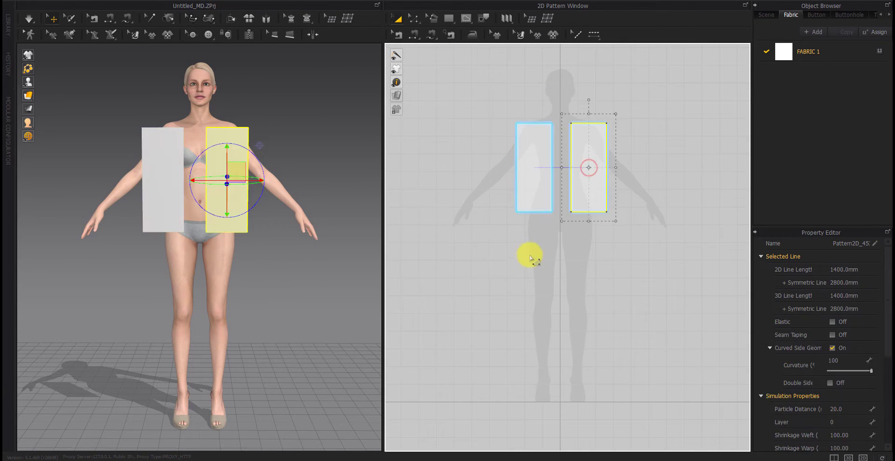
Split the panel's top edge into 50 mm and 150 mm, and its outer side edge into 200 mm and 300 mm
scroll(531, 257, up, 3)
right_click(484, 131)
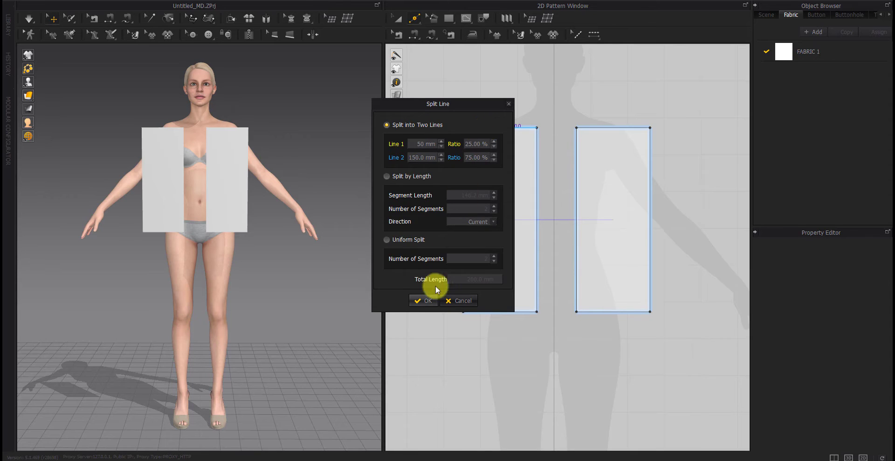
click(431, 299)
click(467, 164)
right_click(465, 166)
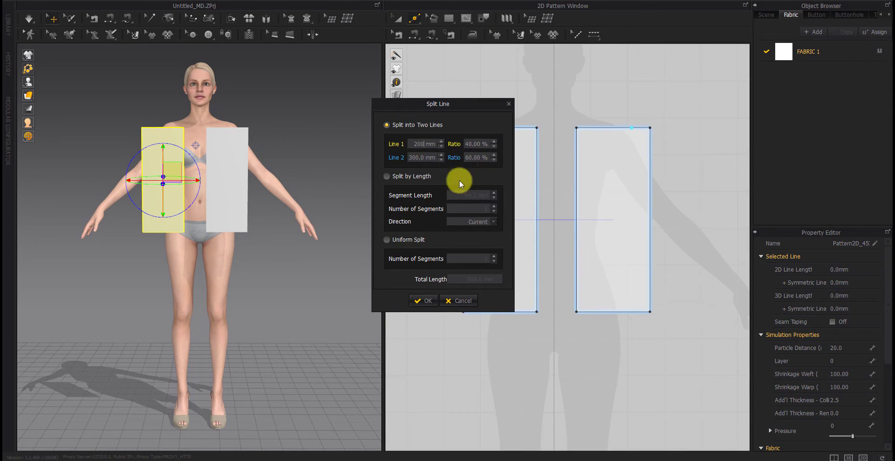
click(424, 300)
Duplicate both front panels and place the copies beside the avatar silhouette as back panels
scroll(471, 321, down, 3)
drag(479, 326, 566, 219)
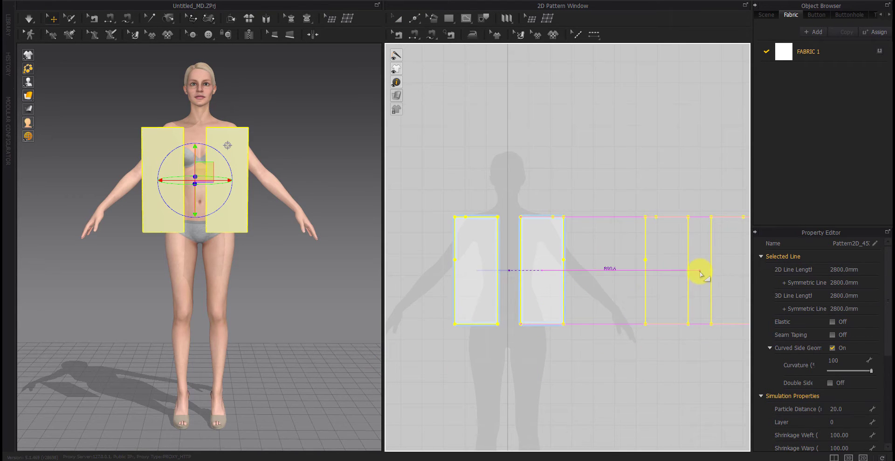
click(700, 270)
Move the duplicated panels in 3D so they stand behind the avatar's torso
right_drag(308, 252, 327, 235)
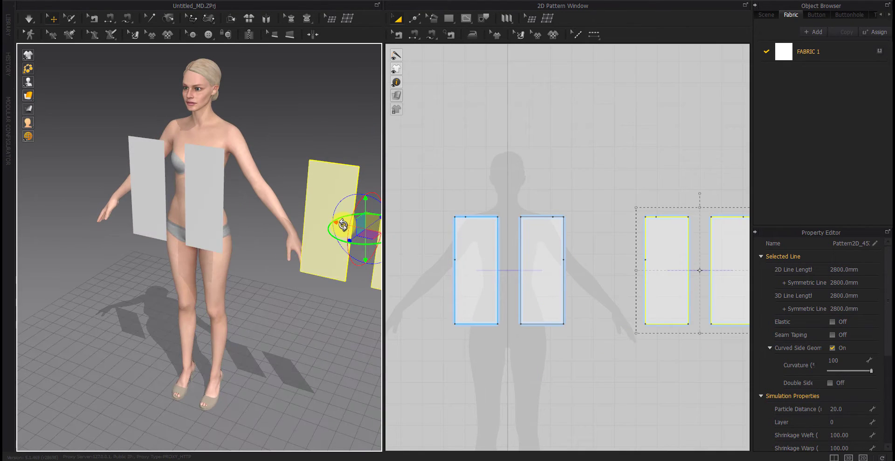
drag(343, 225, 151, 190)
right_drag(252, 235, 227, 229)
right_drag(181, 187, 169, 221)
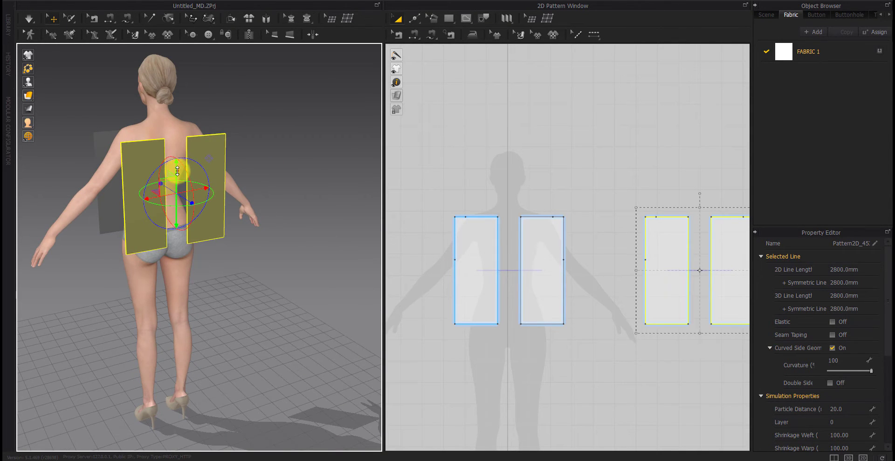
Raise the back panels to shoulder height and flip them so their outer face points away from the body
drag(177, 171, 177, 152)
right_click(156, 134)
click(158, 272)
right_drag(158, 272, 318, 276)
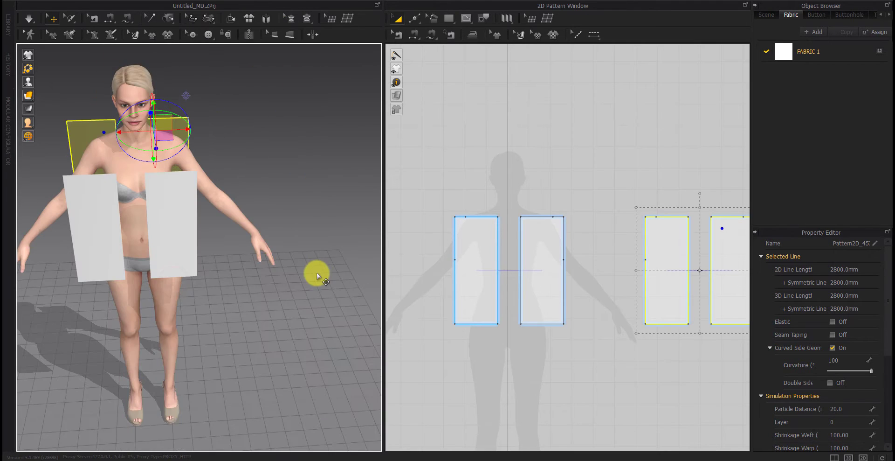
Raise the two front panels in 3D to the avatar's shoulder height
click(480, 309)
right_drag(146, 176, 110, 157)
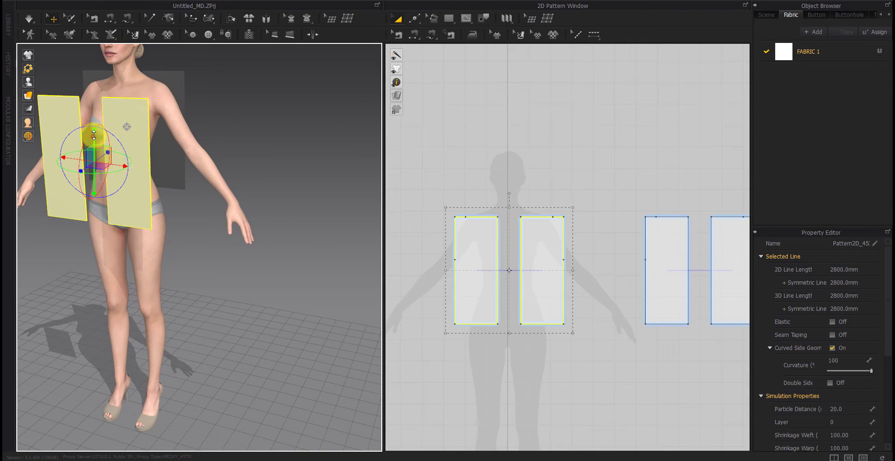
drag(94, 135, 93, 109)
click(499, 367)
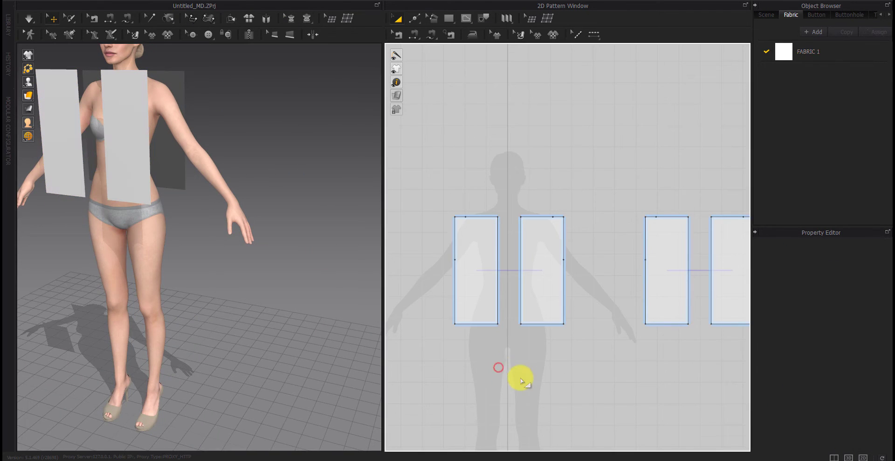
Sew the lower 300 mm side edges of the front panels to the matching side edges of the back panels
click(414, 34)
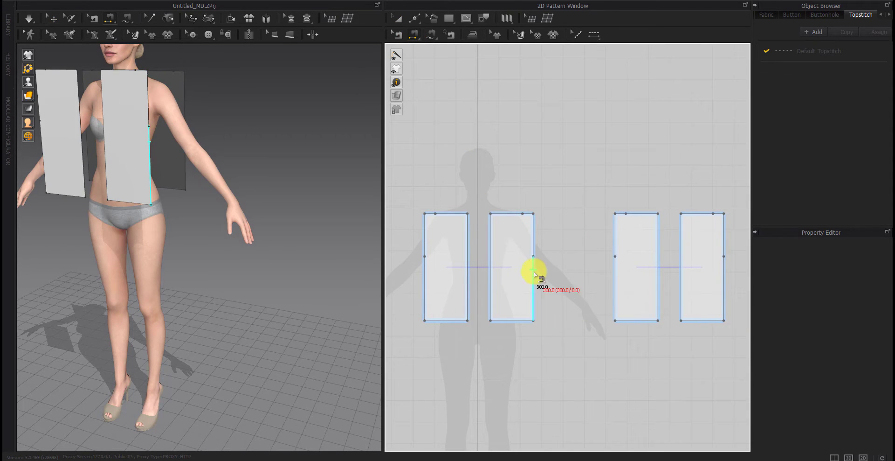
click(534, 272)
click(616, 269)
click(425, 272)
click(724, 273)
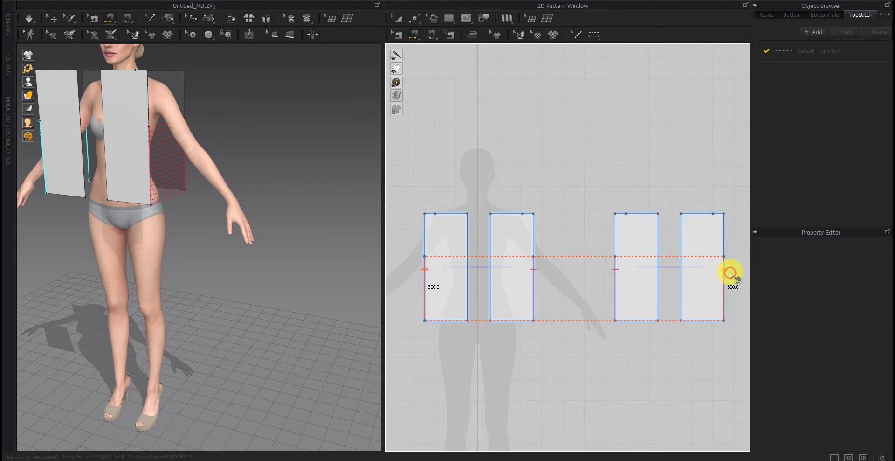
Sew the 50 mm shoulder segments of the front panels to the matching shoulder segments of the back panels
click(722, 212)
click(426, 212)
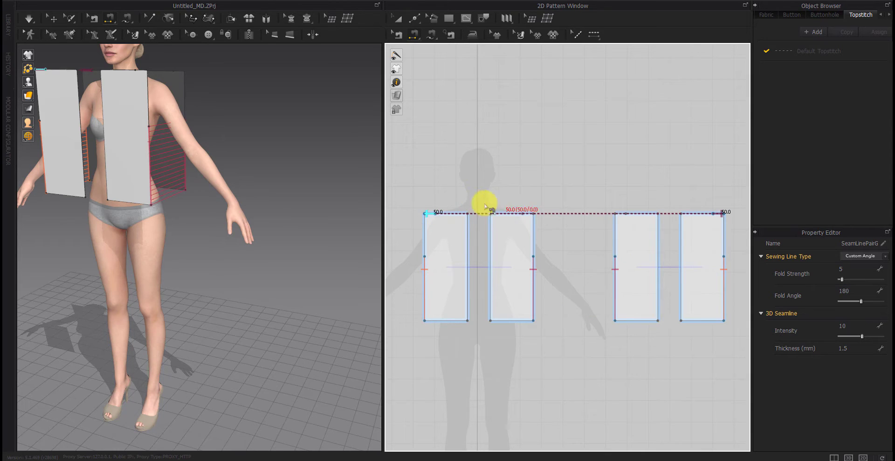
click(619, 214)
click(533, 213)
Sew the centre front edges together and the centre back edges together
click(495, 234)
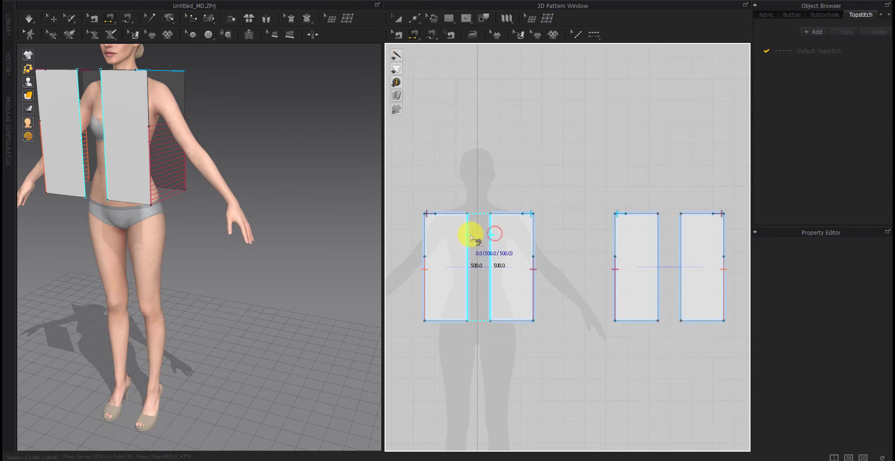
click(468, 236)
click(658, 235)
click(681, 237)
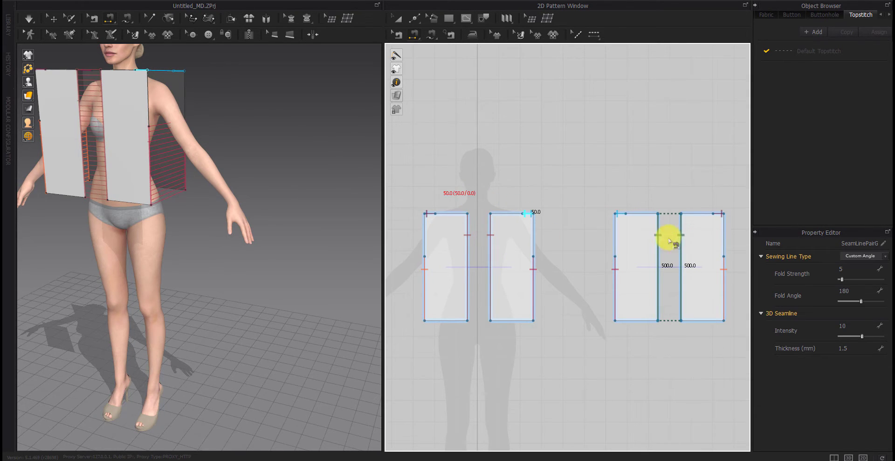
Move both front panels closer to the avatar's chest in 3D
right_drag(261, 219, 270, 240)
key(a)
click(513, 231)
right_drag(255, 296, 230, 286)
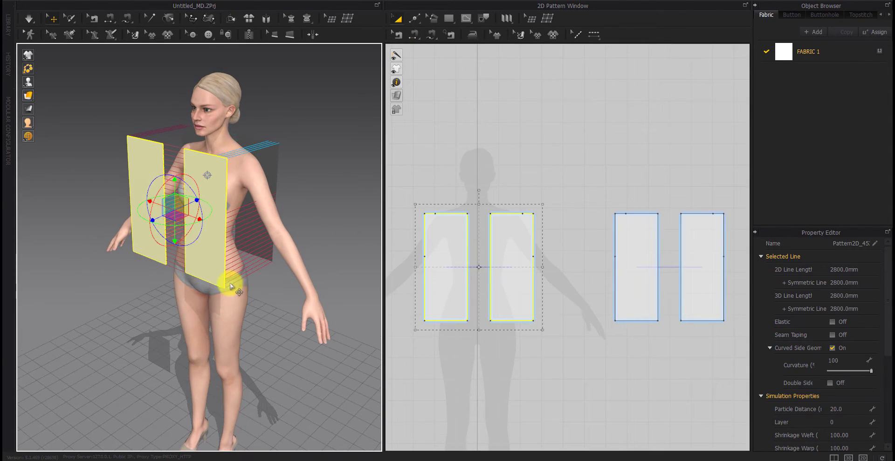
click(158, 219)
drag(165, 214, 171, 212)
click(529, 176)
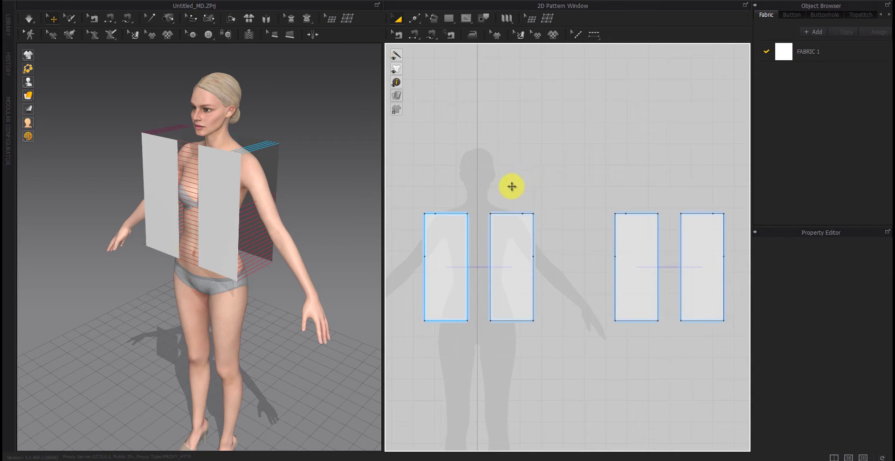
Lower the inner top corners into V-necklines, about 161 mm at the front, and shift the front and back shoulder edges inward
key(z)
drag(468, 215, 468, 238)
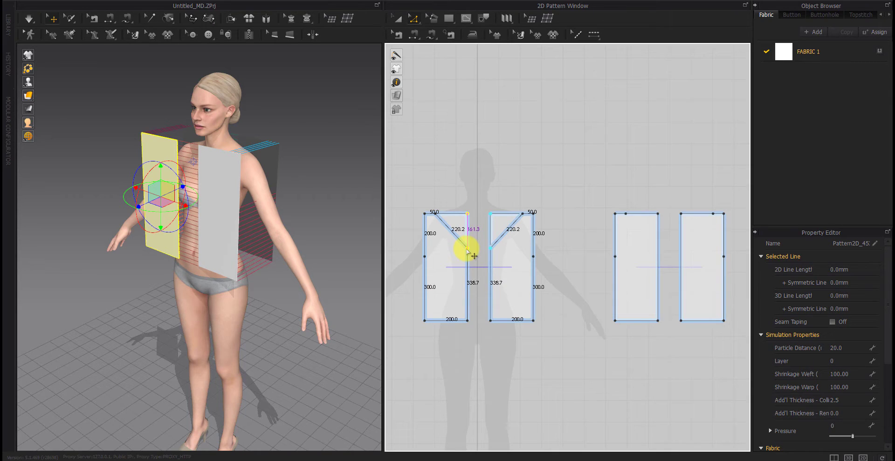
click(661, 223)
drag(659, 214, 637, 216)
click(431, 213)
shift+click(621, 215)
Simulate the sewn panels on the avatar and check the drape from the front and back
right_drag(261, 205, 213, 206)
click(174, 164)
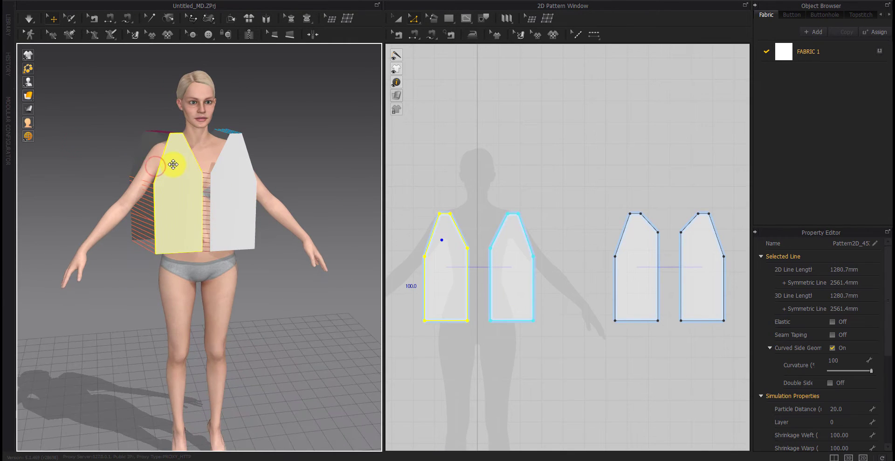
right_drag(174, 164, 109, 220)
mouse_move(110, 218)
mouse_down()
mouse_move(92, 210)
mouse_move(104, 207)
mouse_up()
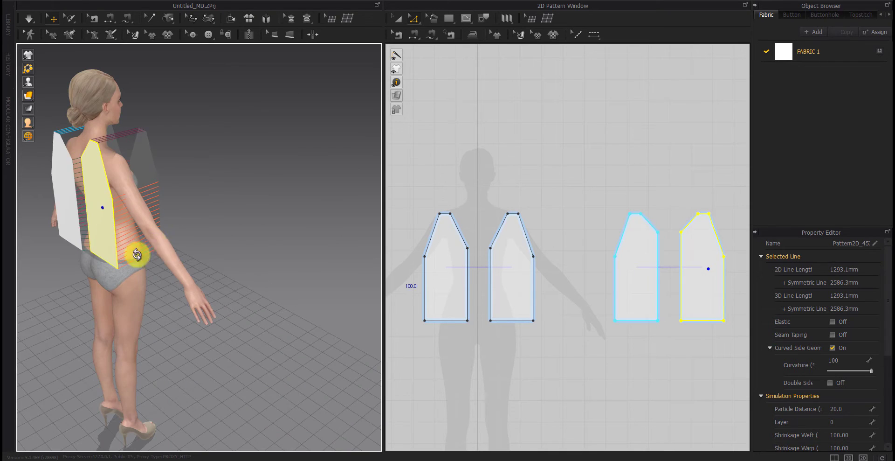
right_drag(135, 256, 144, 282)
key(space)
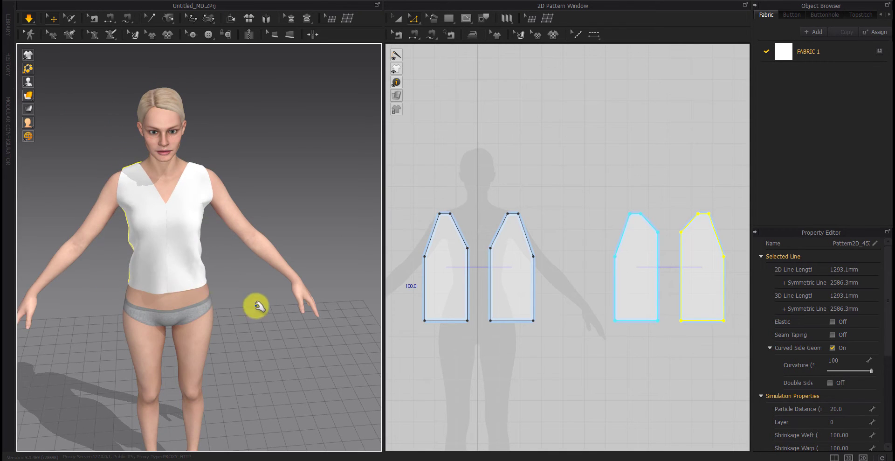
right_drag(281, 311, 150, 337)
click(174, 295)
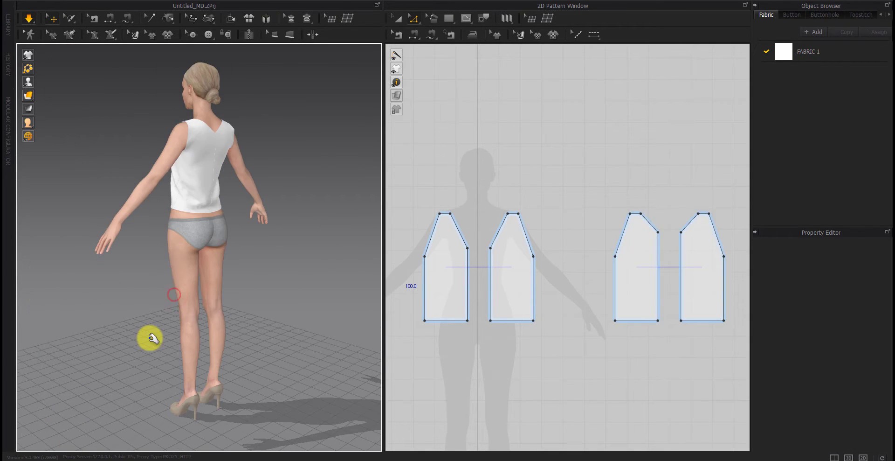
key(ctrl+z)
key(ctrl+z)
right_drag(193, 261, 300, 314)
key(ctrl+y)
click(82, 296)
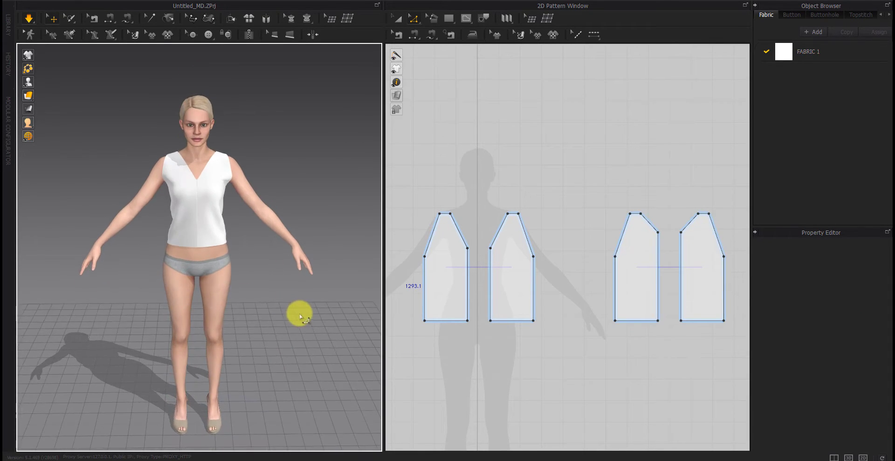
Extend the outer shoulder points of the front panels outward by about 174 mm and update the draped garment
right_drag(500, 363, 530, 359)
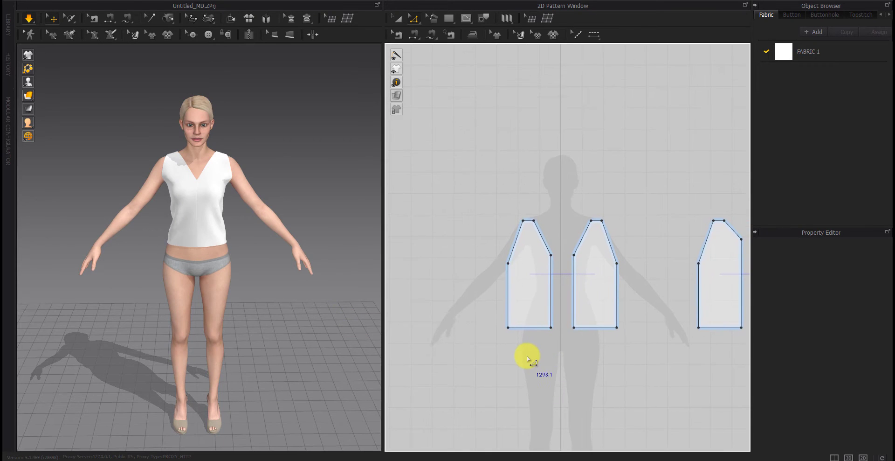
click(522, 222)
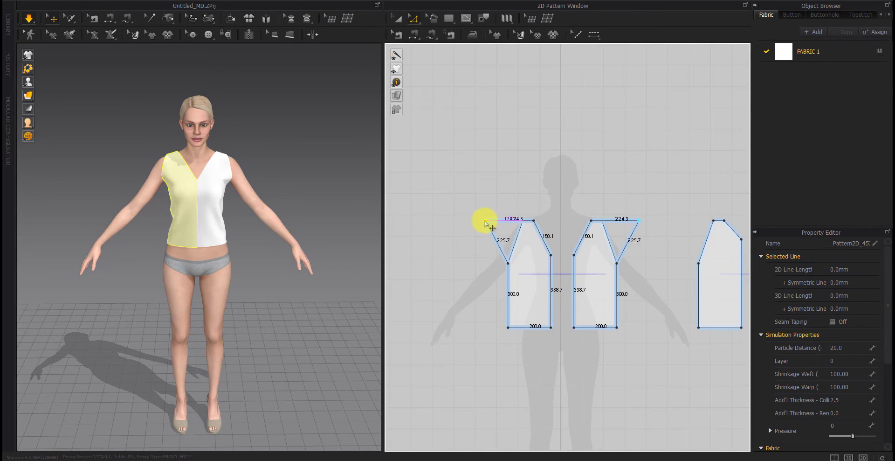
drag(484, 221, 484, 221)
key(space)
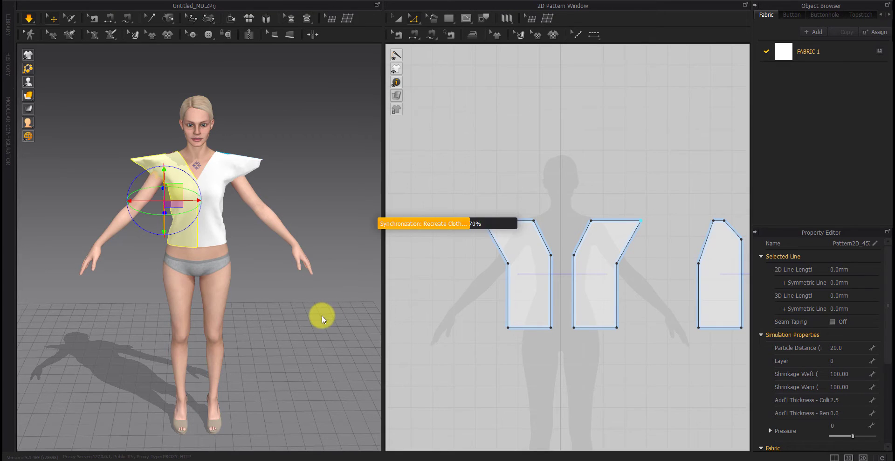
Tug the fabric around the shoulder and upper arm from several sides while the simulation runs
right_drag(292, 300, 194, 231)
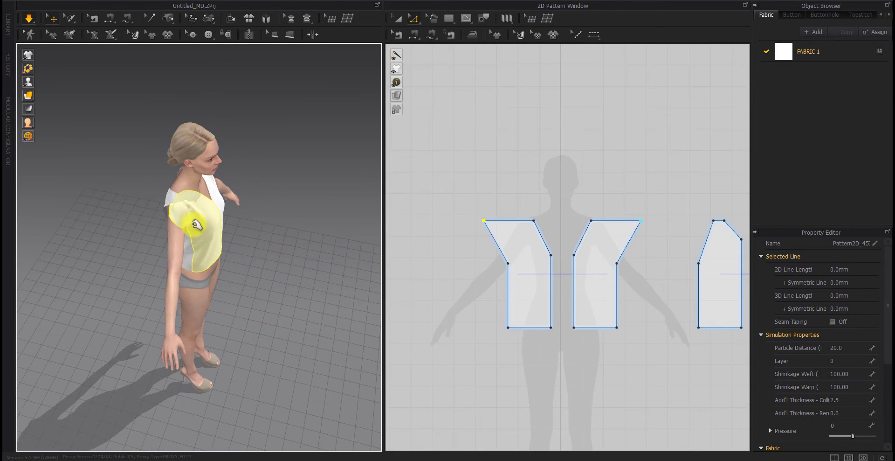
click(211, 212)
drag(228, 203, 223, 208)
scroll(238, 227, up, 3)
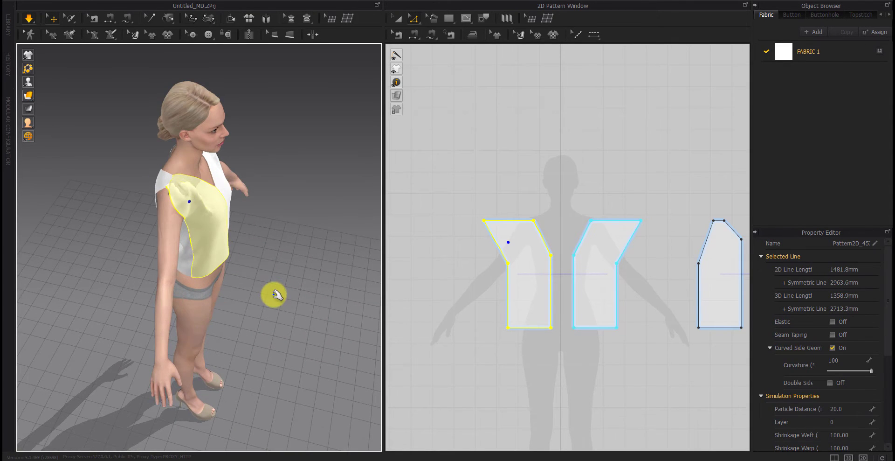
right_drag(274, 295, 254, 271)
right_drag(189, 206, 146, 274)
drag(238, 256, 223, 219)
right_drag(181, 290, 230, 280)
middle_drag(234, 323, 248, 304)
right_drag(247, 304, 340, 295)
Extend the front panels' outer shoulder points further outward so each shoulder edge is about 270 mm long
click(462, 267)
drag(484, 221, 476, 221)
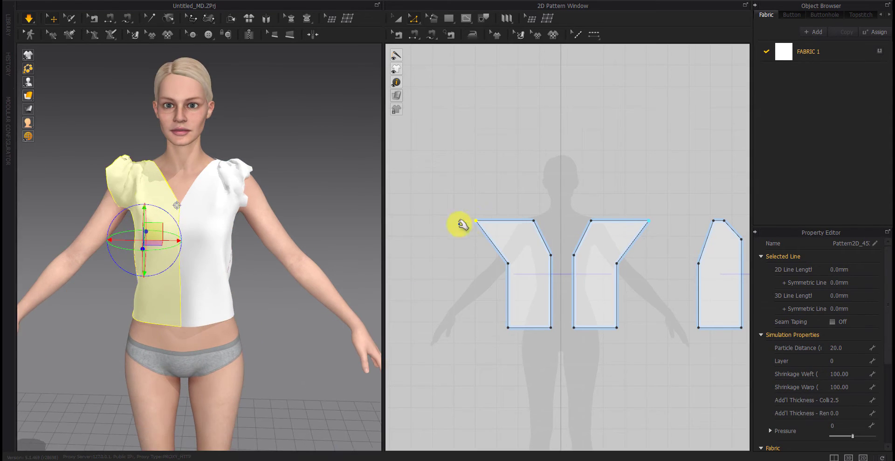
mouse_move(160, 286)
right_down()
mouse_move(202, 286)
mouse_move(149, 286)
right_up()
Try widening the front panels by moving the underarm points, lower side points and side edges outward
drag(500, 259, 477, 266)
middle_drag(480, 267, 492, 239)
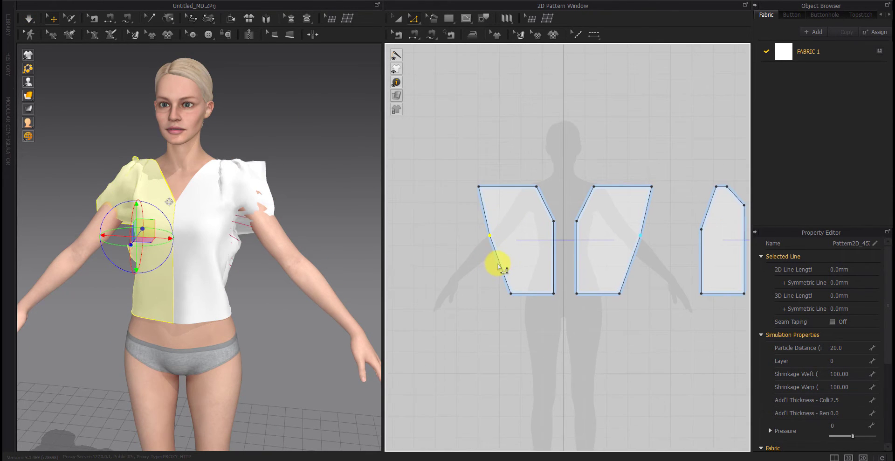
mouse_move(498, 264)
mouse_down()
mouse_move(482, 267)
mouse_move(501, 265)
mouse_move(493, 267)
mouse_up()
key(ctrl+z)
key(ctrl+z)
click(512, 328)
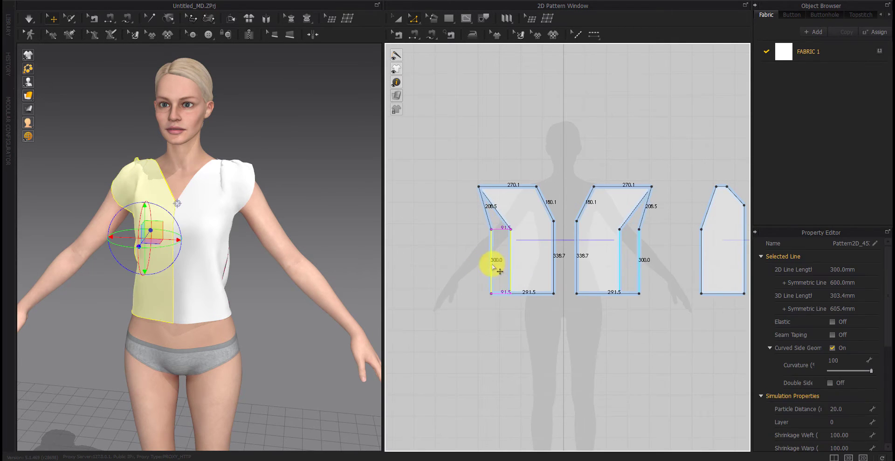
key(ctrl+z)
click(495, 323)
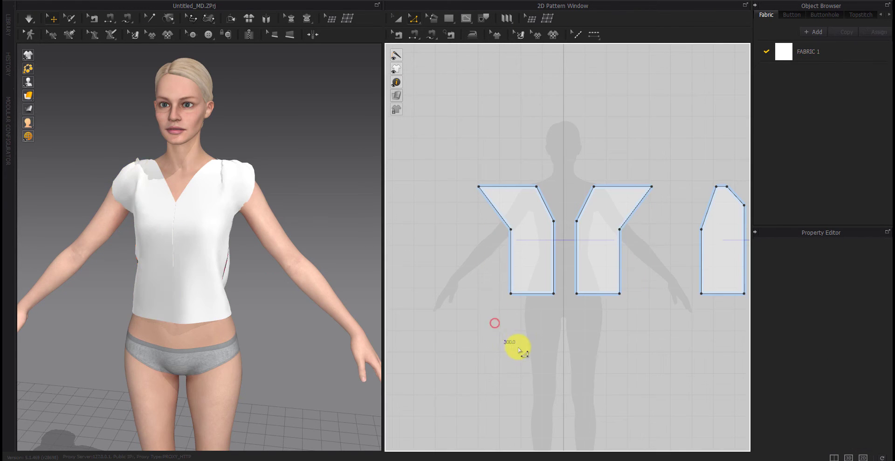
Move the front panels' 300 mm side edges outward and slightly down to widen the bodice
right_drag(131, 303, 204, 304)
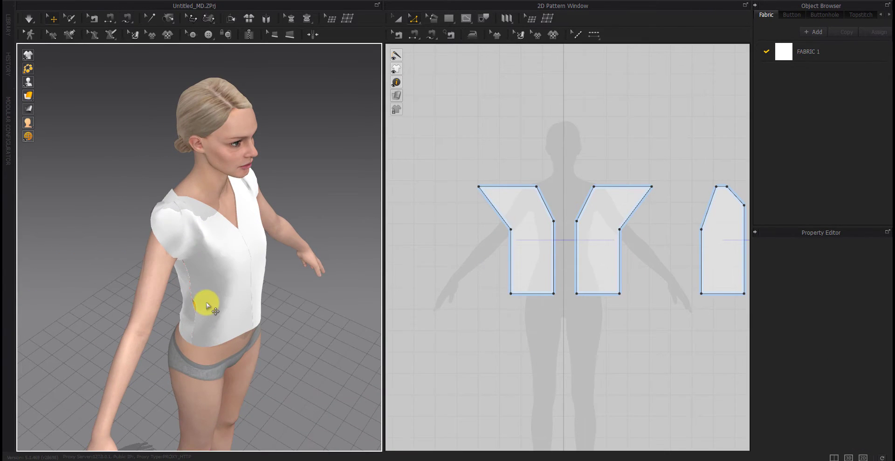
click(206, 299)
right_drag(230, 194, 215, 326)
click(484, 349)
drag(511, 260, 493, 280)
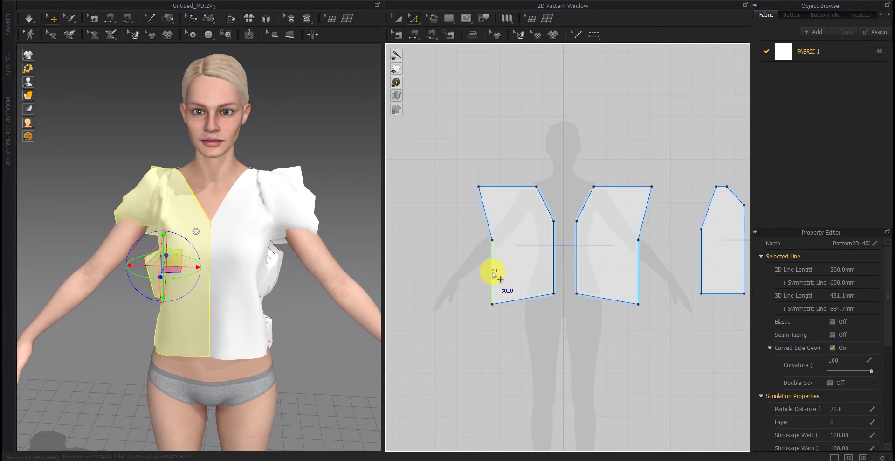
Move the front panels' underarm points outward until they line up vertically with the outer shoulder points
click(492, 345)
click(492, 243)
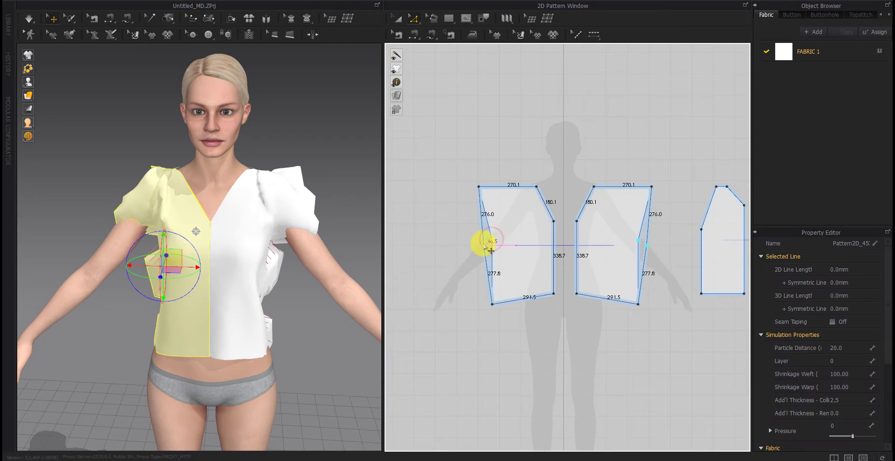
drag(481, 244, 480, 244)
click(501, 338)
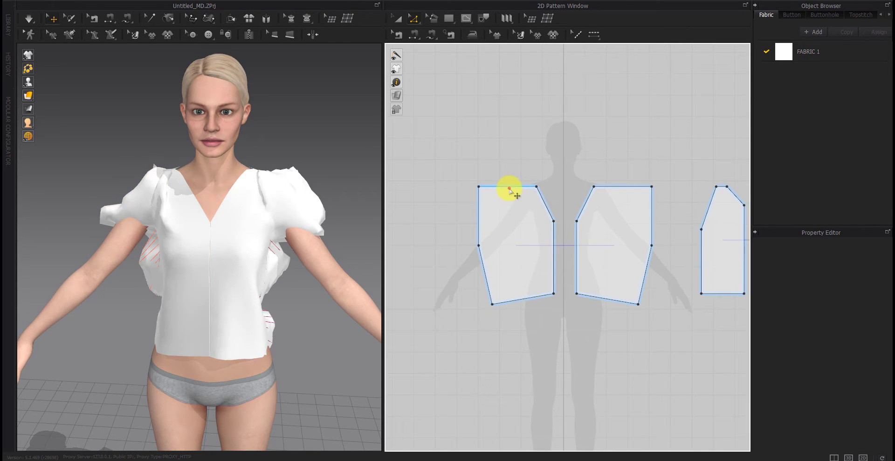
Move the front panels' whole shoulder edges outward, away from the centre line, and simulate the new drape on the avatar
drag(509, 188, 486, 188)
key(space)
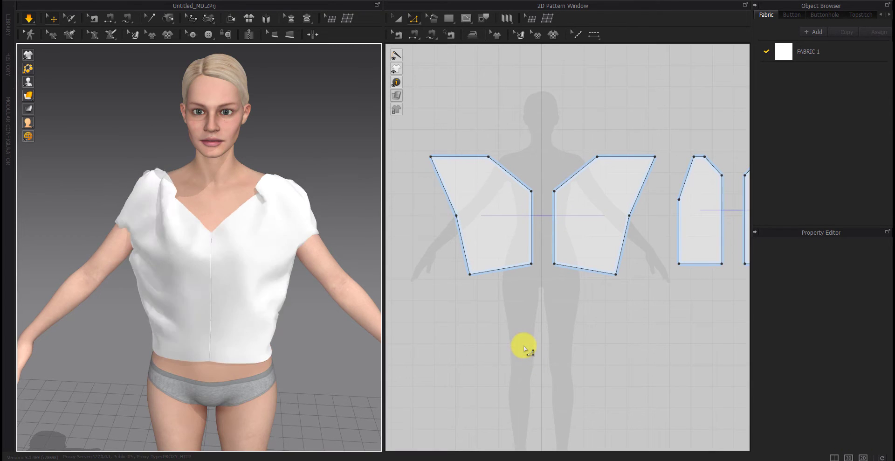
click(293, 192)
right_drag(236, 144, 260, 296)
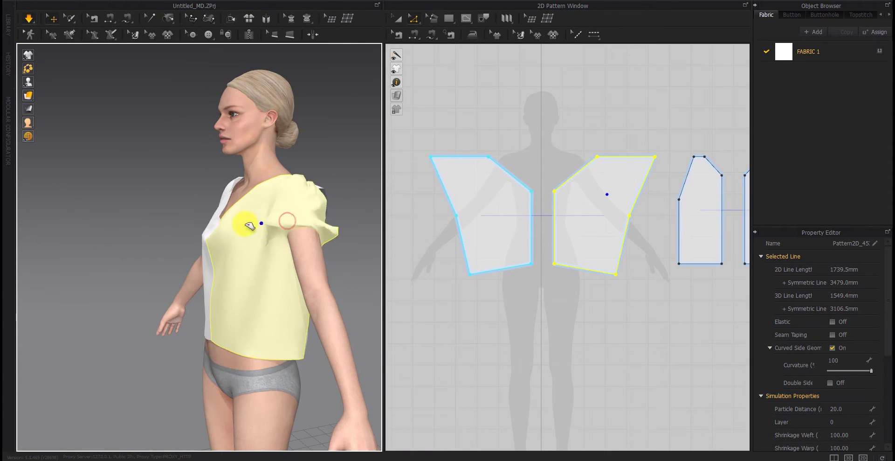
right_drag(233, 233, 282, 186)
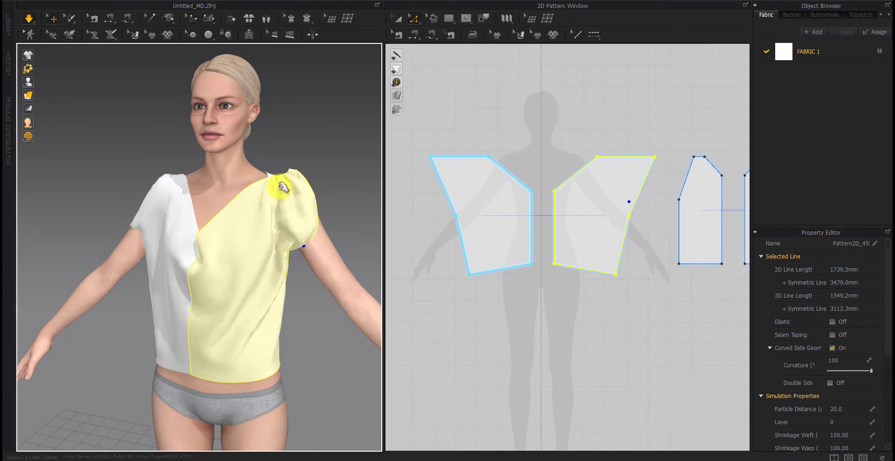
right_drag(230, 256, 150, 240)
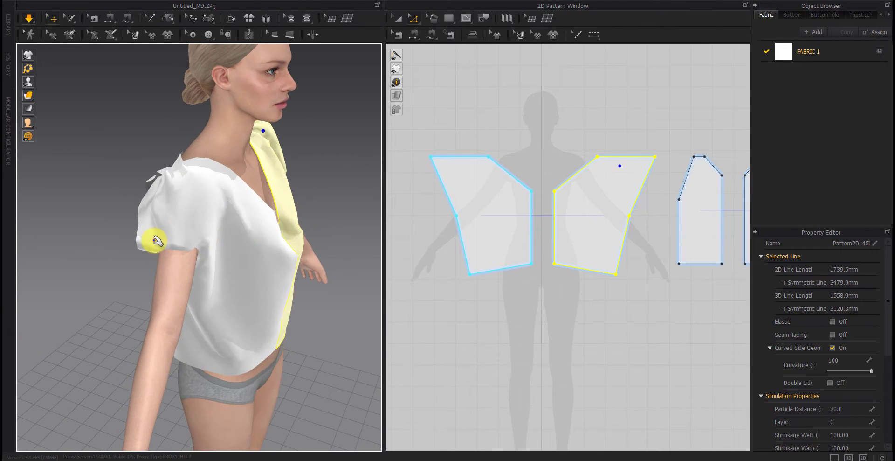
Try to pull the front panel's bunched cloth into place around the avatar's right shoulder and arm
click(254, 216)
drag(251, 215, 362, 203)
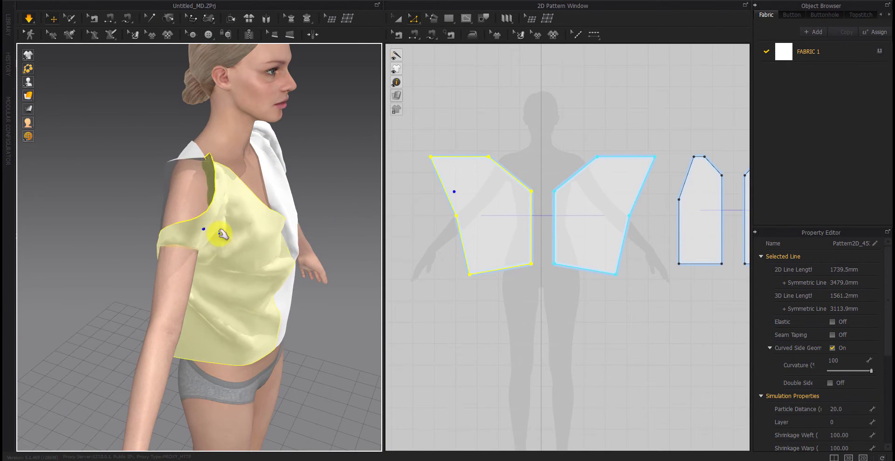
drag(190, 239, 486, 208)
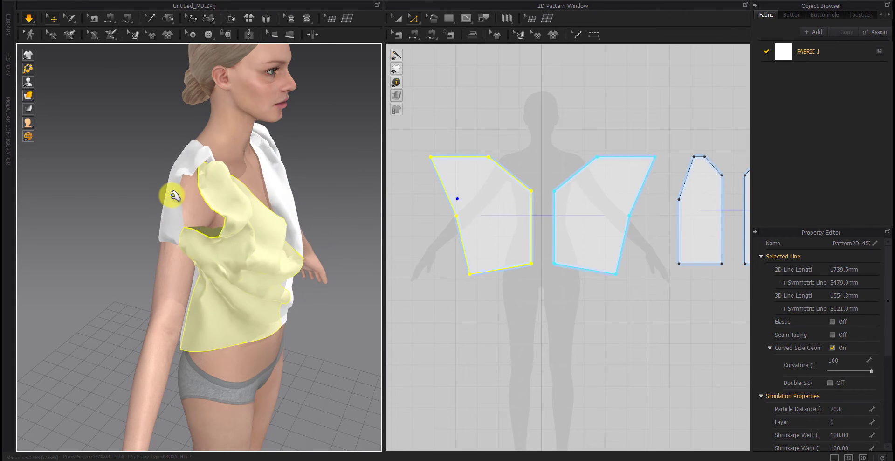
Reset the front panel's 3D arrangement, move the back panels away behind the avatar, and run the simulation again
right_click(262, 261)
click(291, 270)
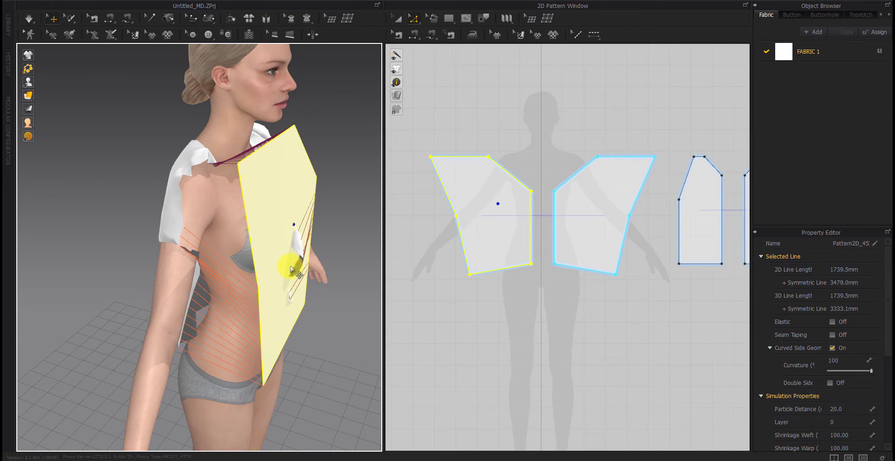
right_drag(226, 271, 274, 265)
drag(172, 245, 108, 269)
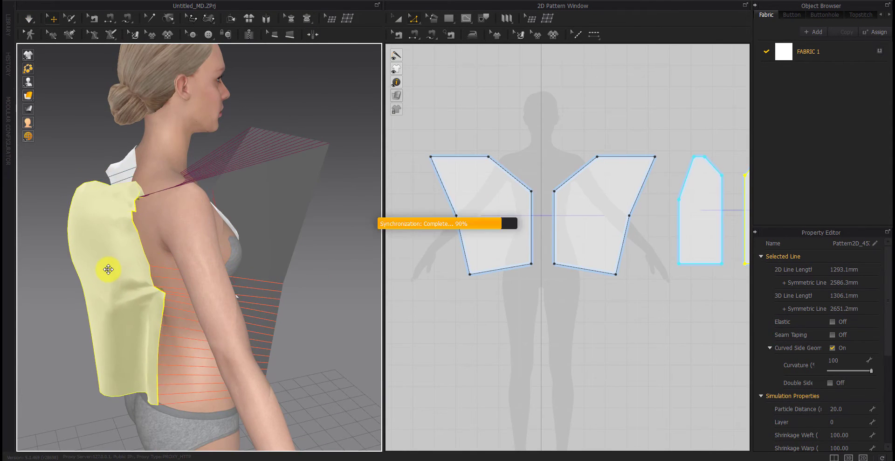
key(space)
right_drag(260, 306, 114, 315)
scroll(113, 315, down, 3)
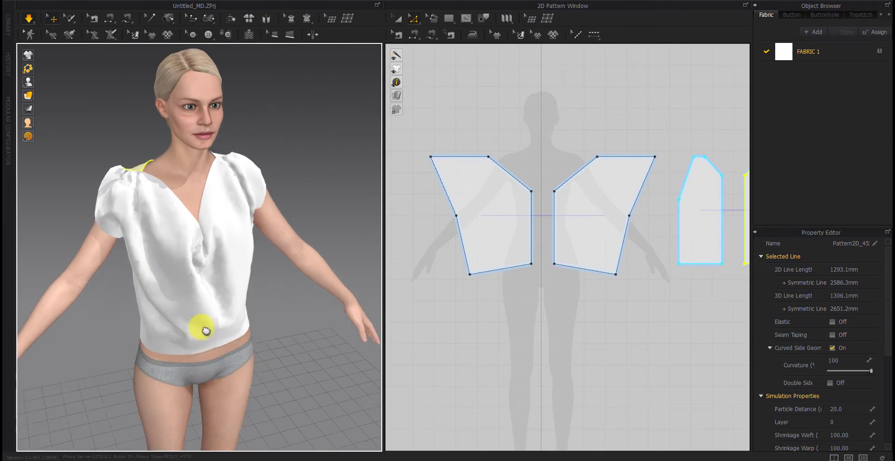
Pull the simulated front panels into shape at the shoulders, sleeves and centre front
right_drag(206, 331, 164, 326)
drag(233, 198, 230, 253)
drag(106, 198, 161, 201)
right_drag(152, 248, 238, 238)
drag(95, 196, 46, 182)
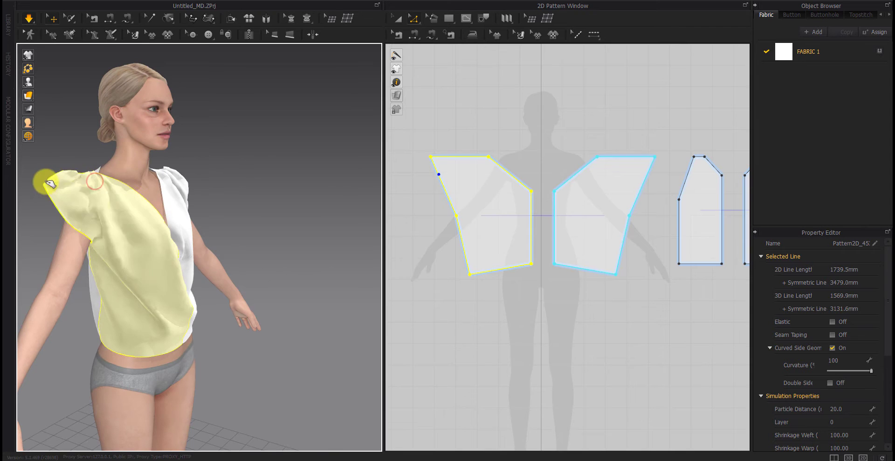
drag(102, 182, 141, 154)
right_drag(203, 204, 125, 199)
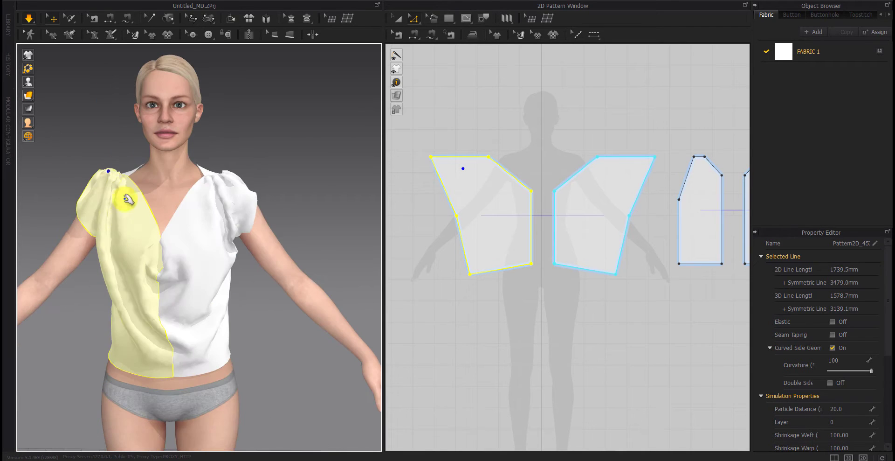
drag(132, 180, 172, 168)
drag(166, 246, 172, 314)
middle_drag(172, 314, 208, 295)
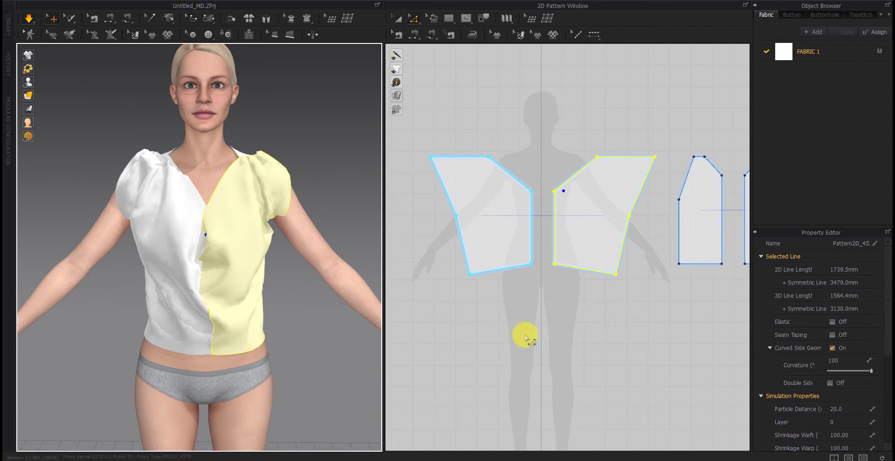
click(525, 335)
middle_drag(600, 331, 586, 335)
Add a new fabric named front and set its physical property preset to Silk_Chiffon
click(816, 32)
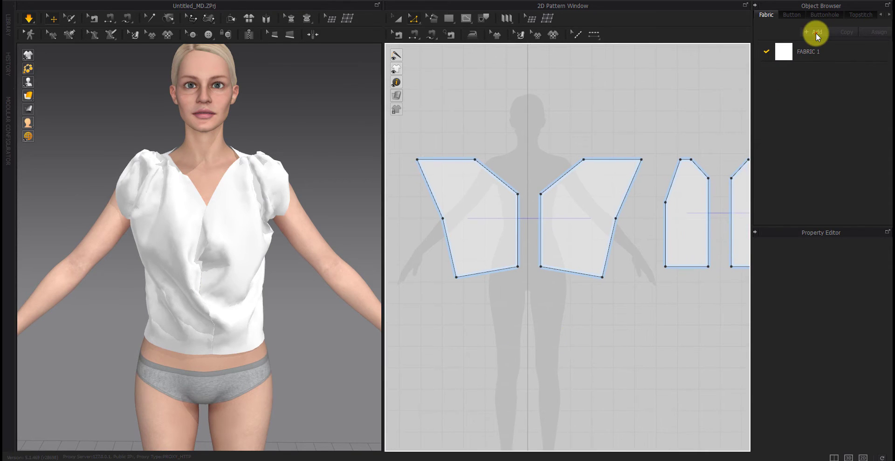
double_click(826, 75)
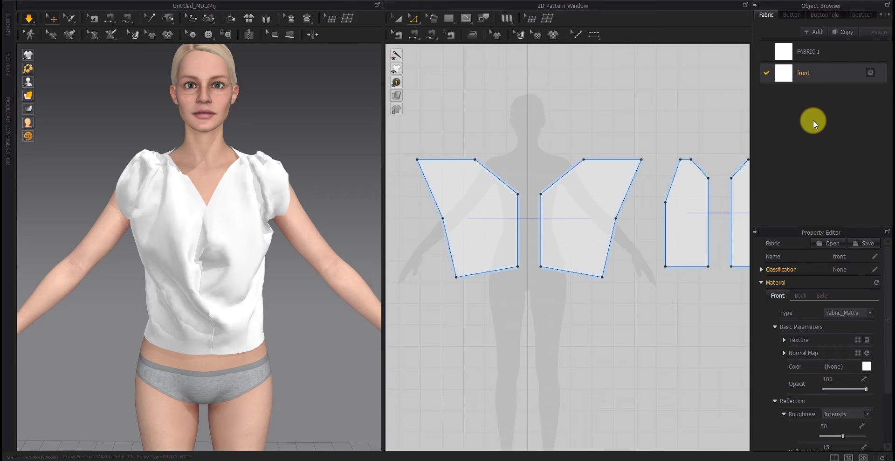
scroll(820, 308, down, 3)
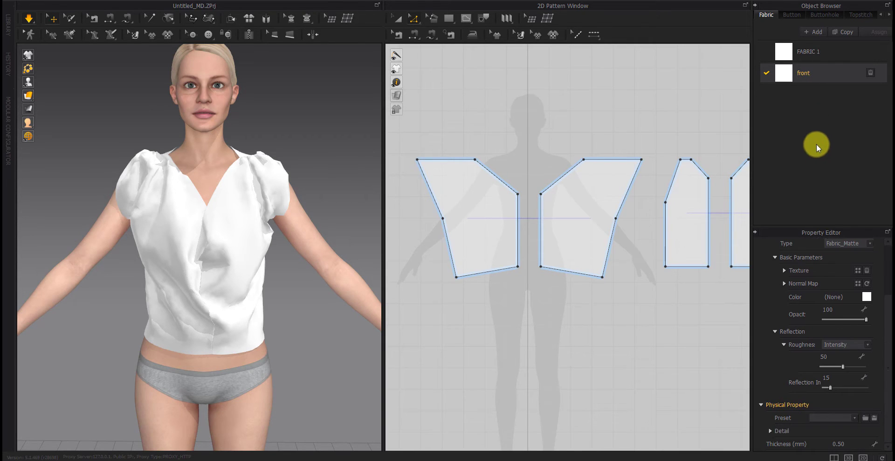
click(855, 416)
key(Up)
key(Up)
key(Up)
key(Up)
key(Up)
key(Down)
key(Down)
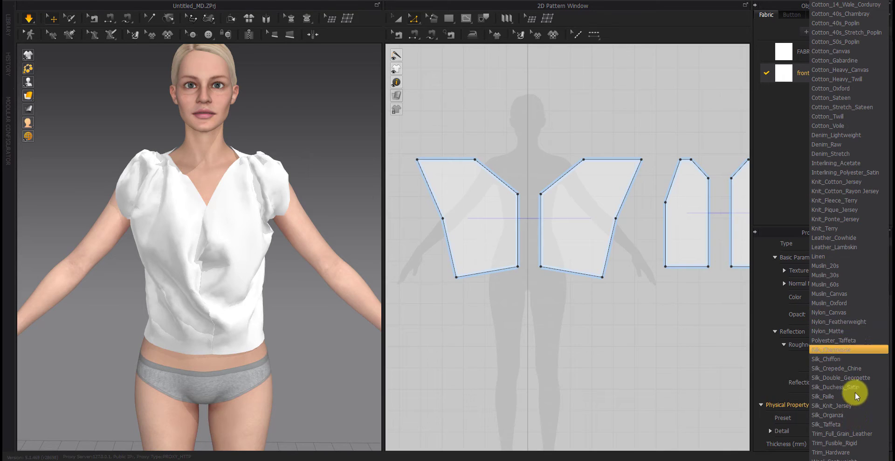
click(855, 359)
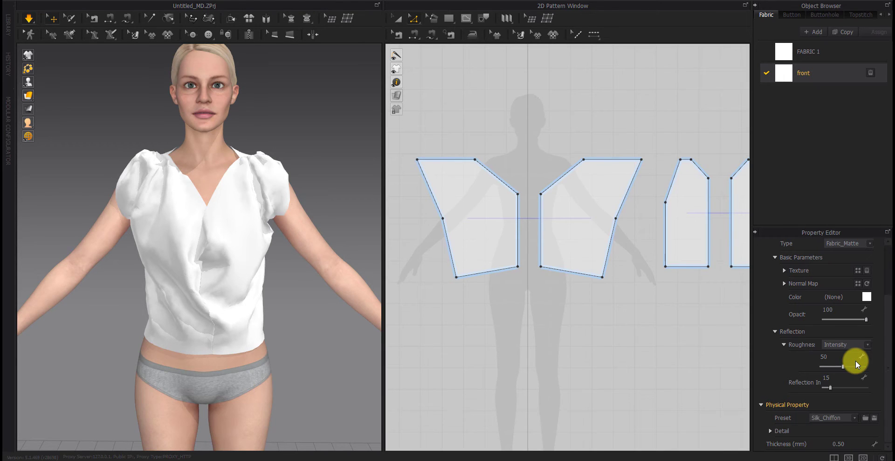
Set the front fabric's Buckling Stiffness-Weft and Buckling Stiffness-Warp to 0 in its detailed physical properties
click(771, 430)
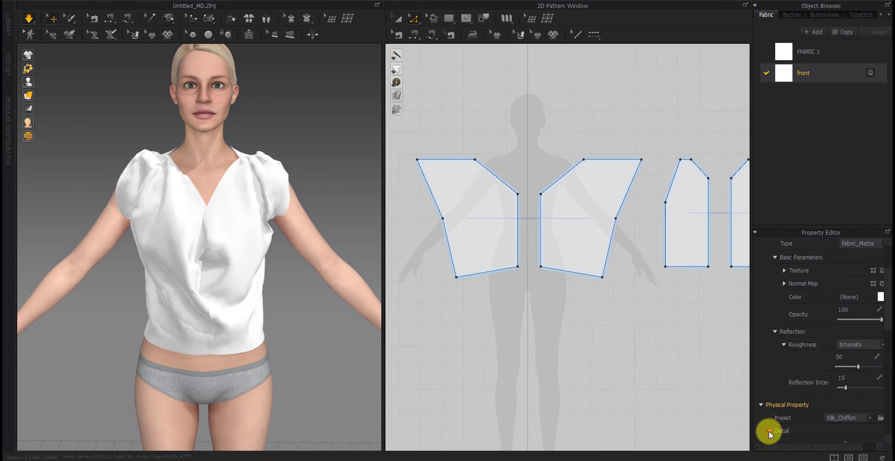
scroll(769, 430, down, 3)
drag(819, 449, 847, 446)
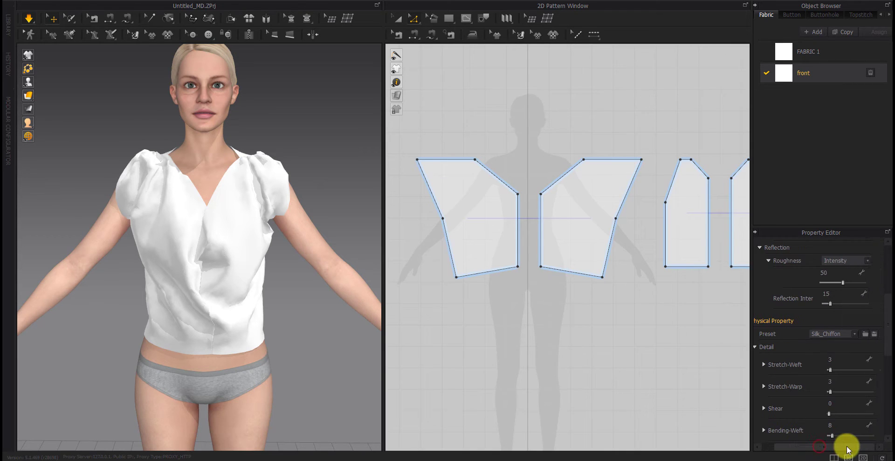
scroll(847, 388, down, 2)
scroll(848, 346, down, 1)
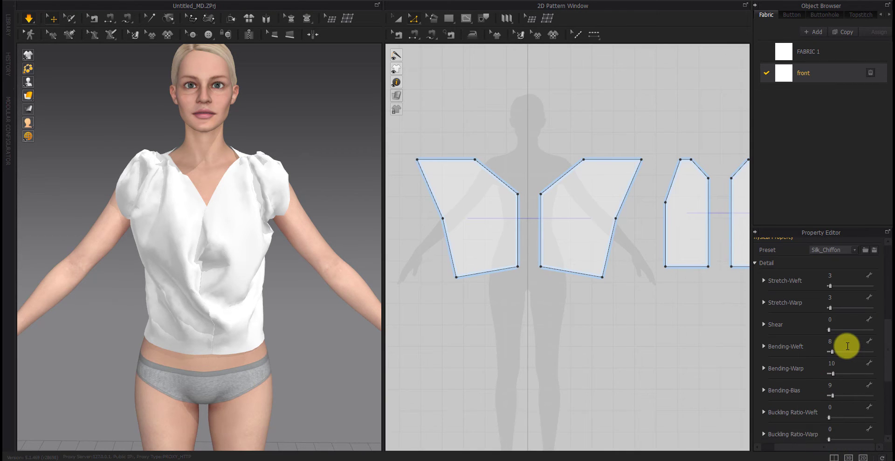
scroll(848, 346, down, 2)
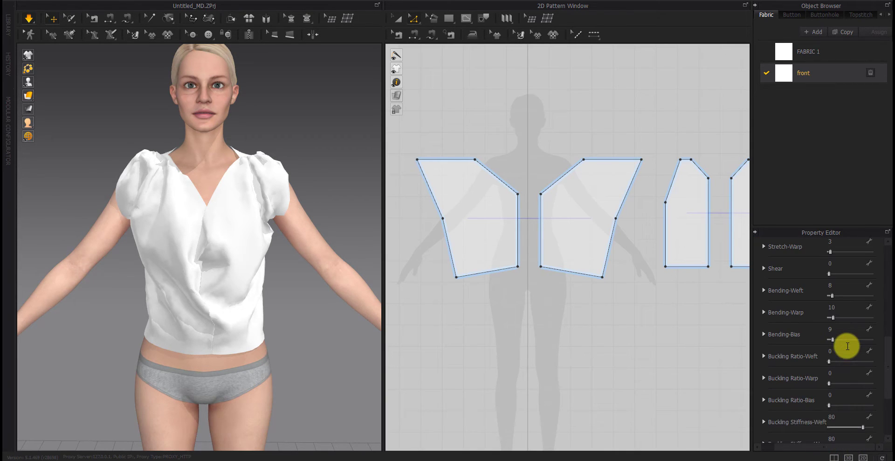
scroll(848, 346, down, 2)
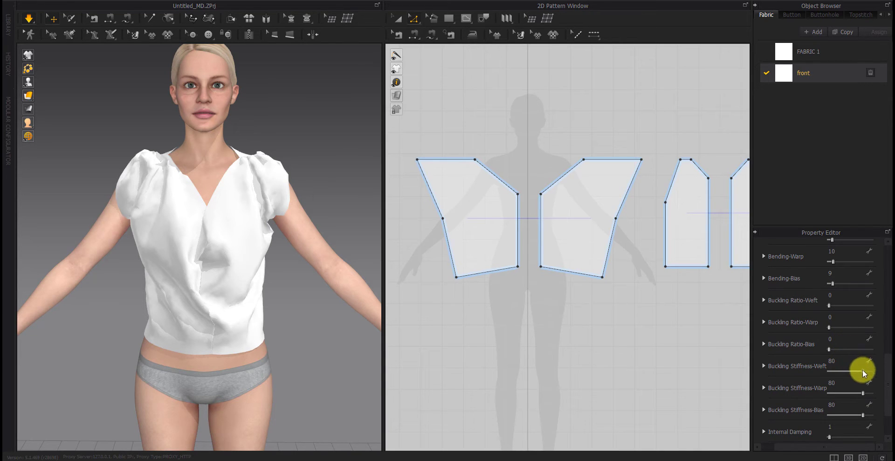
drag(863, 371, 810, 376)
drag(863, 393, 802, 403)
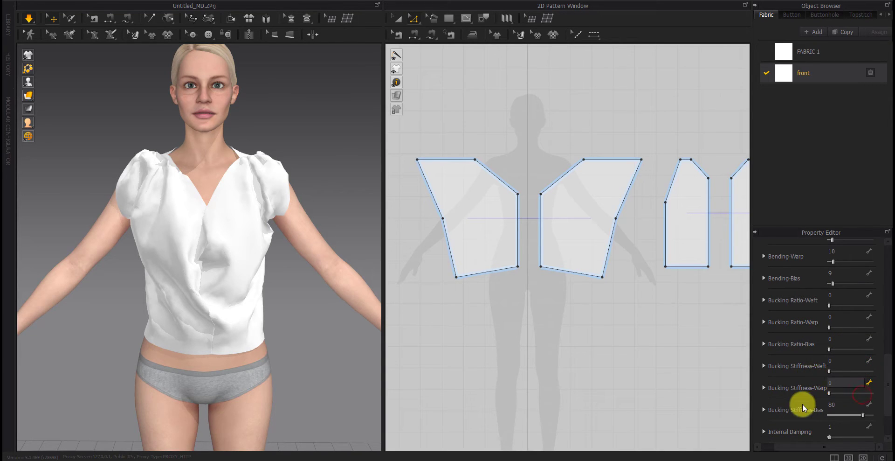
click(670, 364)
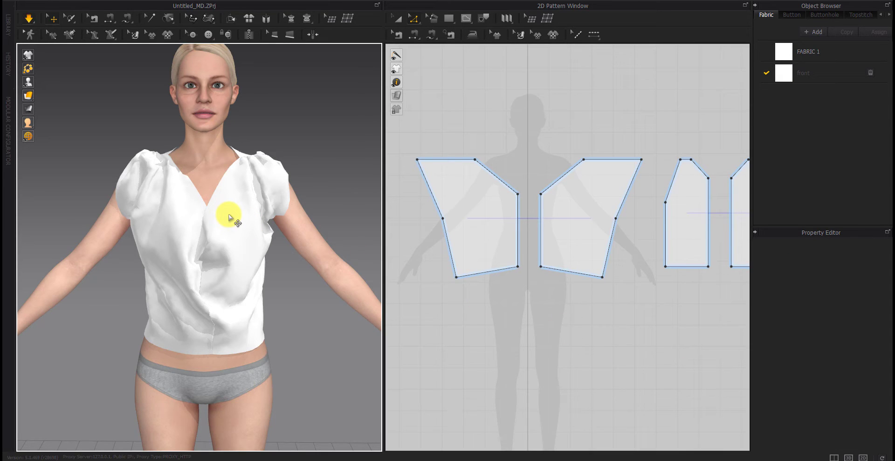
Tug the draped centre front downward, then assign the front fabric to both front panels
drag(224, 218, 184, 292)
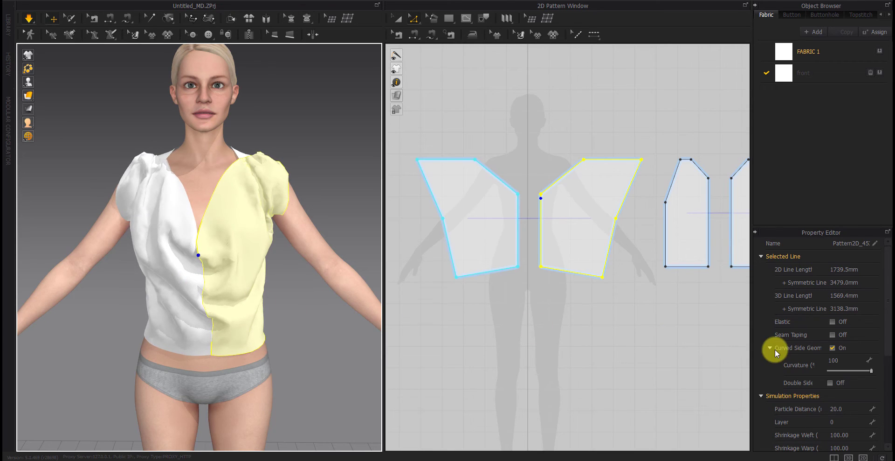
drag(652, 120, 386, 379)
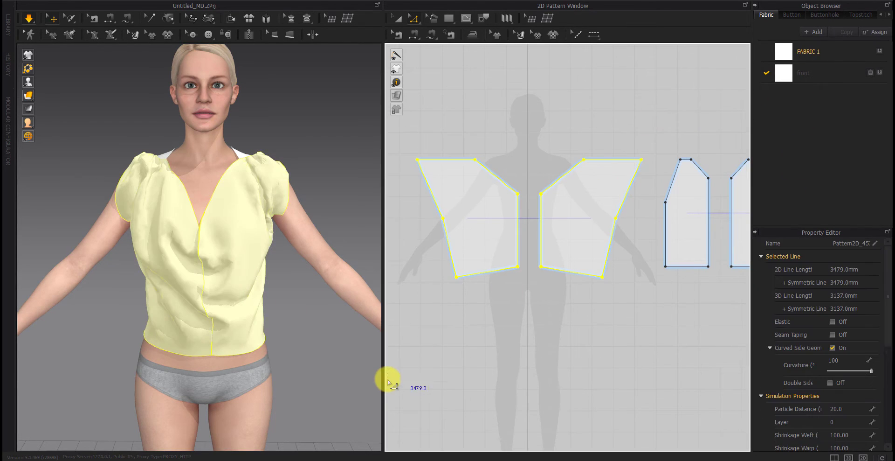
click(880, 73)
right_drag(148, 308, 202, 255)
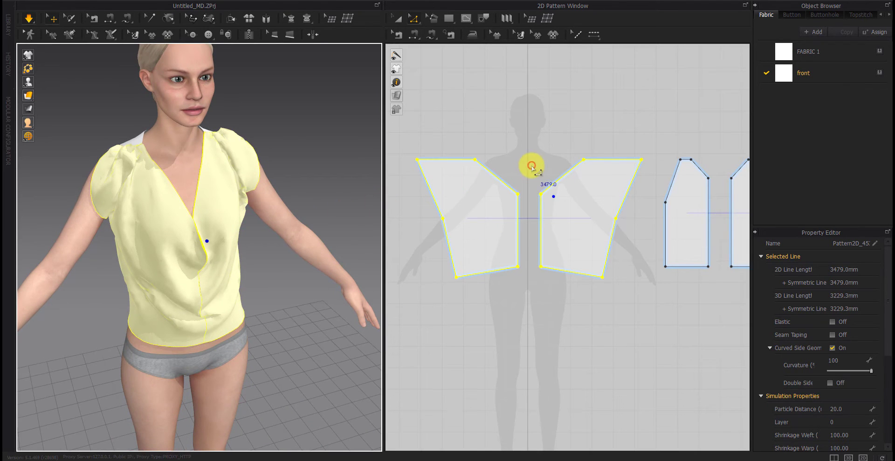
click(530, 166)
Lower the front panels' centre neckline points slightly, simulate, and pull the cloth at the centre front into a softer drape
drag(517, 194, 520, 205)
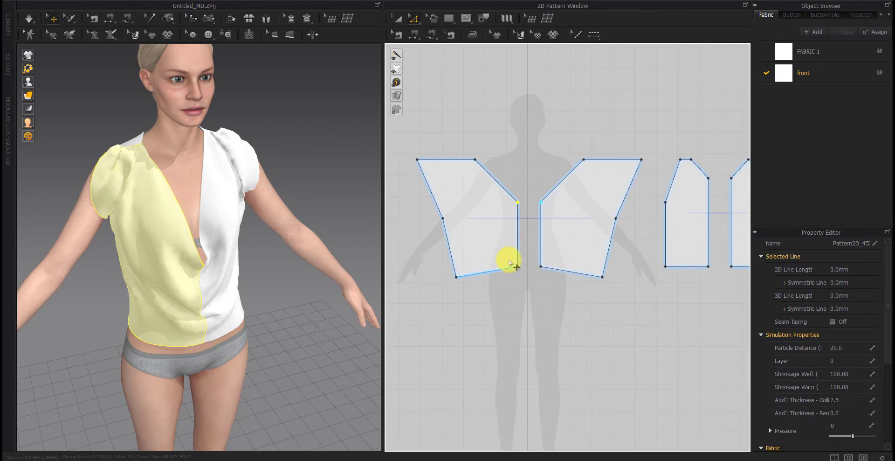
right_drag(282, 313, 242, 316)
key(space)
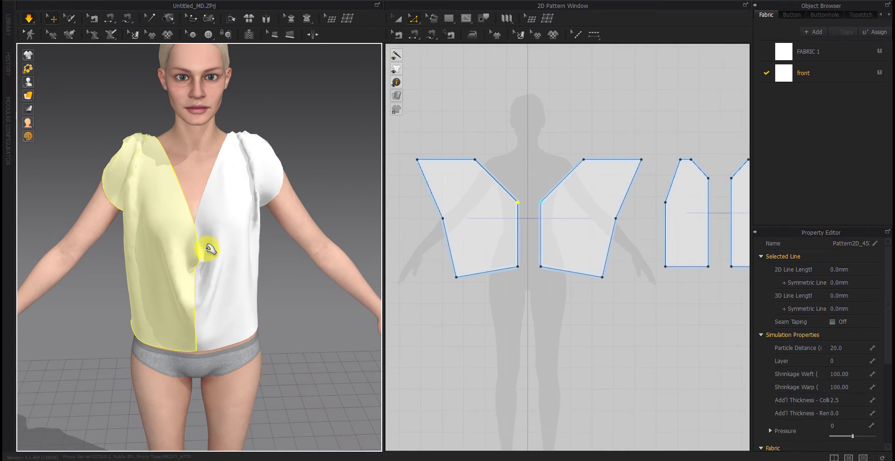
drag(240, 250, 264, 283)
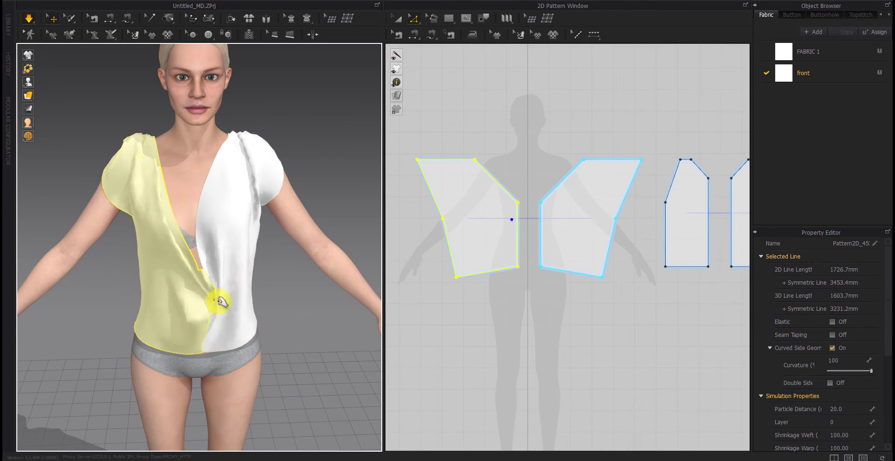
right_drag(227, 215, 230, 220)
Adjust the draped cloth by pulling both shoulders upward at the back and the front bodice downward
drag(108, 191, 134, 193)
right_drag(60, 200, 130, 219)
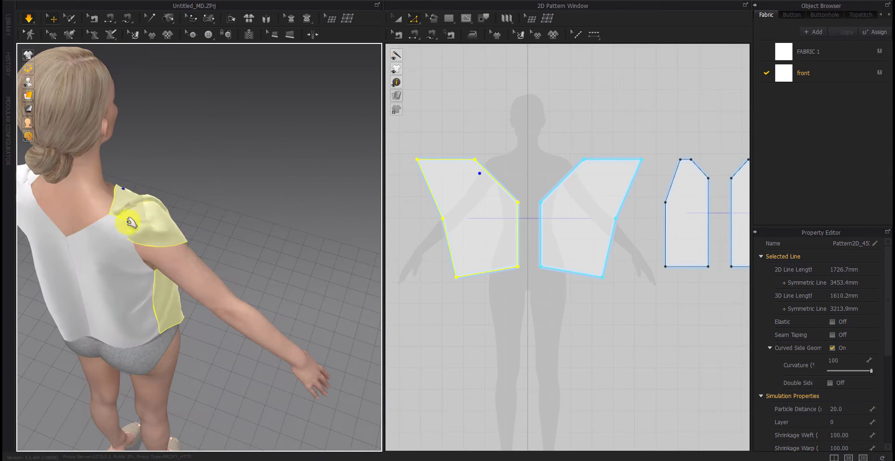
click(130, 191)
middle_drag(130, 185, 190, 178)
middle_drag(632, 299, 534, 316)
click(534, 316)
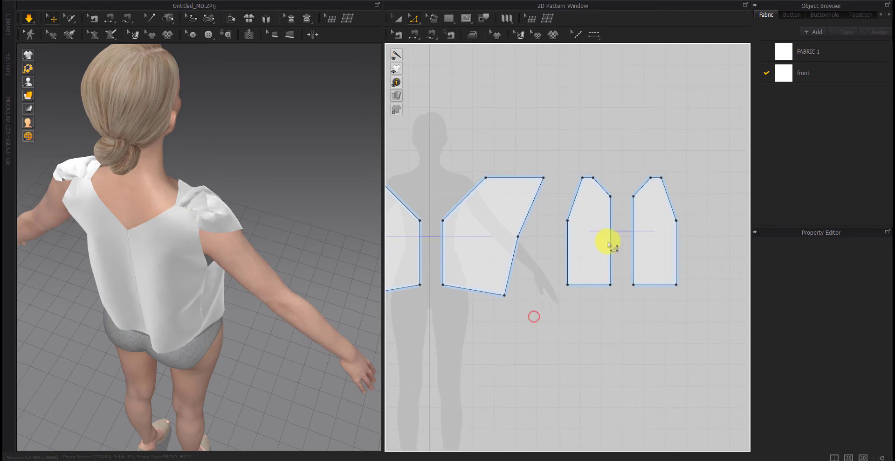
drag(545, 326, 546, 325)
click(554, 143)
middle_drag(247, 178, 307, 139)
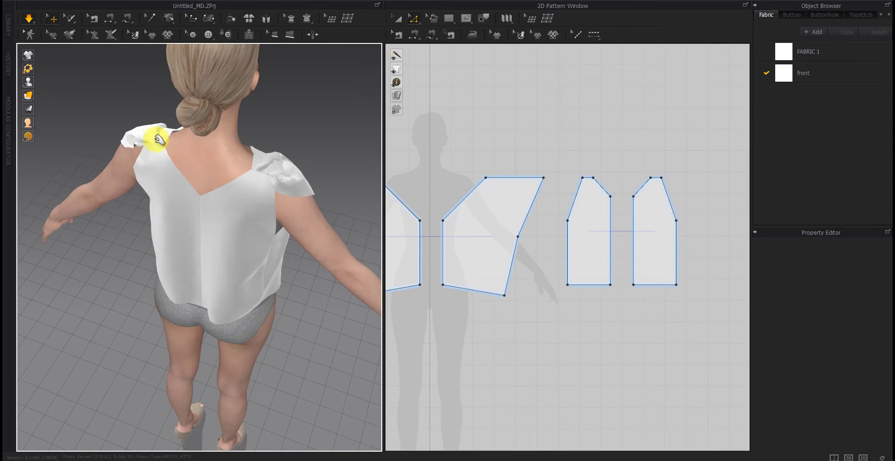
drag(156, 139, 155, 95)
drag(257, 171, 274, 146)
right_drag(247, 163, 139, 190)
drag(256, 251, 272, 291)
Narrow the front panels by moving the lower side points inward and the underarm points inward and up, and simulate
middle_drag(476, 340, 560, 325)
click(529, 351)
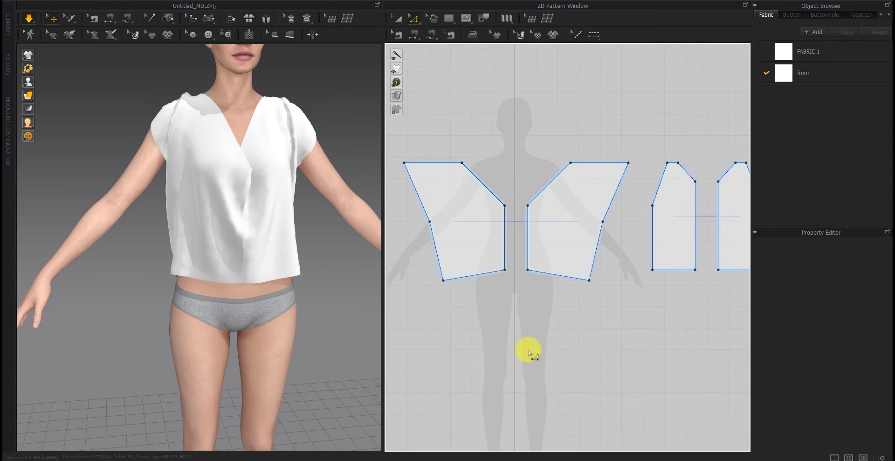
drag(444, 282, 464, 286)
drag(431, 224, 441, 206)
key(space)
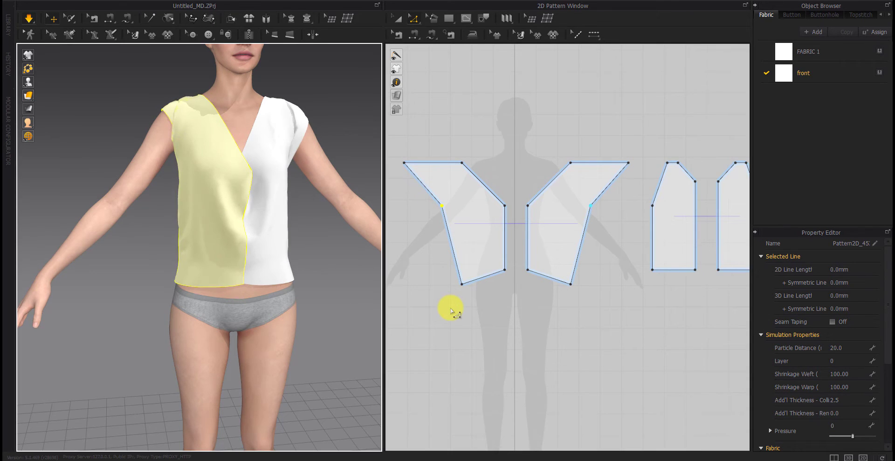
Move the front panels' inner shoulder points and underarm points outward, simulate, and pull the draped cloth down at the front
drag(419, 164, 442, 166)
drag(443, 205, 430, 205)
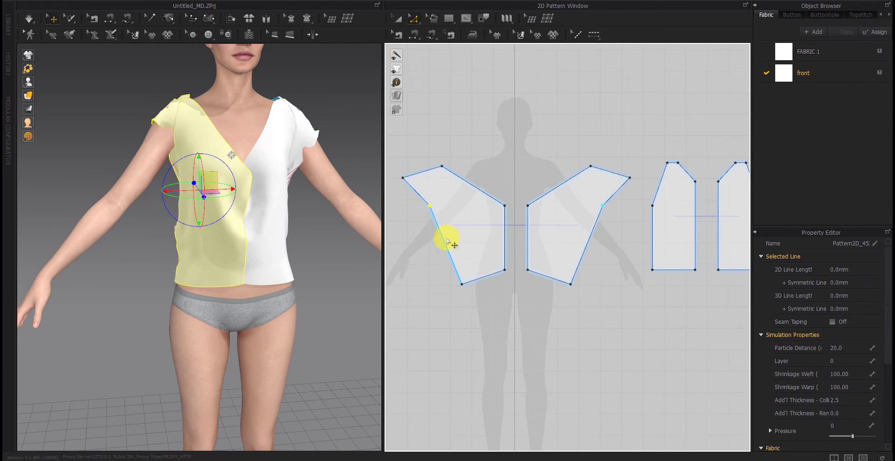
key(space)
drag(244, 181, 196, 248)
click(453, 143)
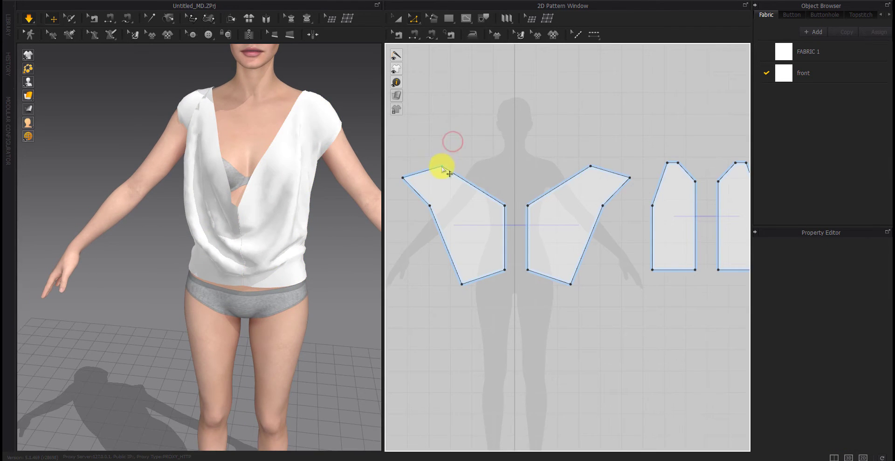
Shift the front panels' inner shoulder points slightly inward and up, and move the side edges outward
drag(442, 166, 453, 162)
click(462, 263)
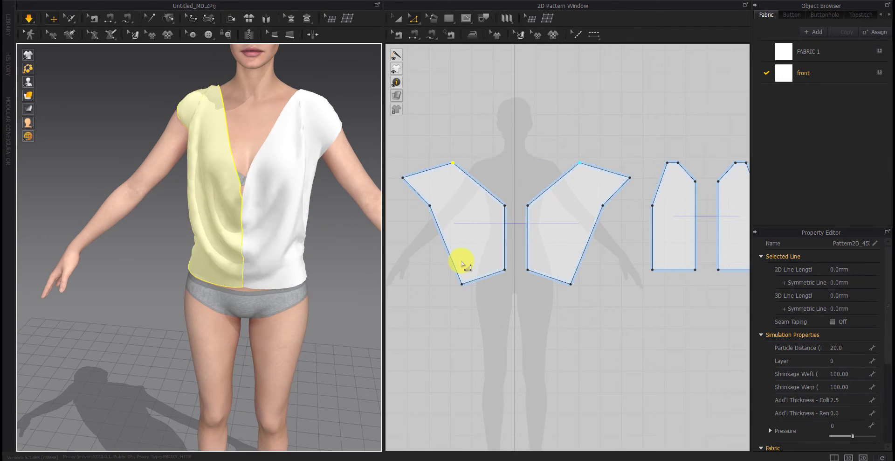
drag(452, 259, 439, 262)
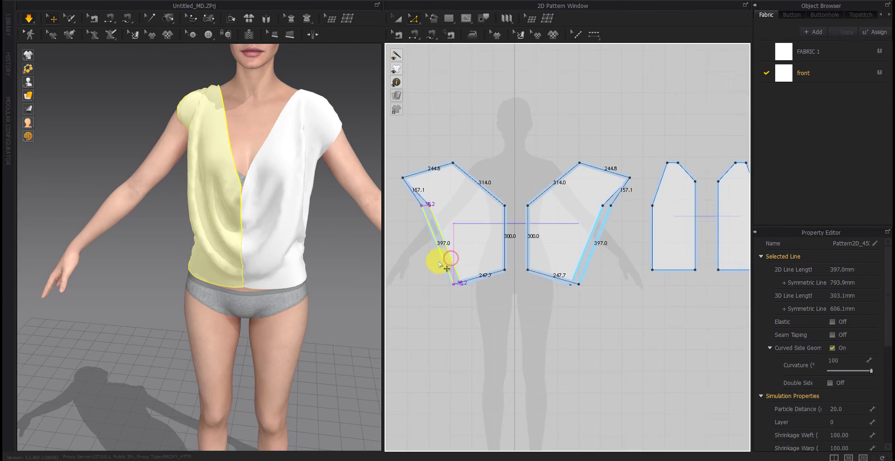
drag(434, 297, 425, 308)
Lower the front panels' underarm, outer shoulder and inner shoulder points, simulating the drape between adjustments
click(422, 206)
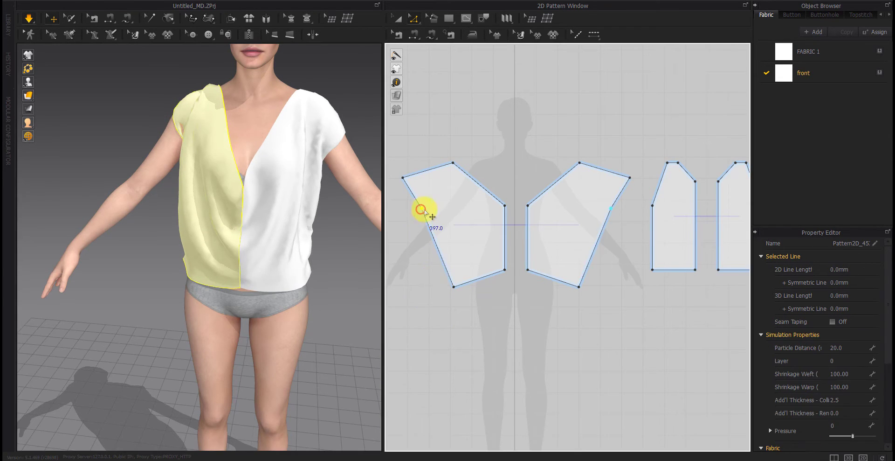
drag(434, 217, 434, 216)
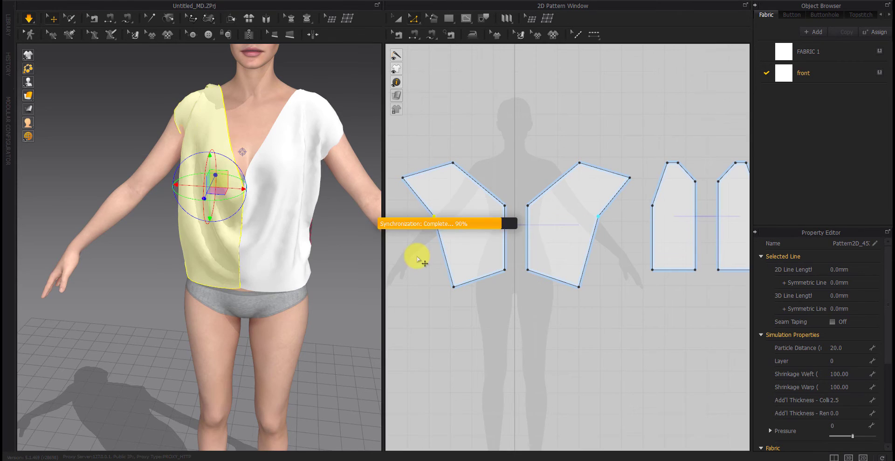
drag(403, 178, 409, 194)
key(space)
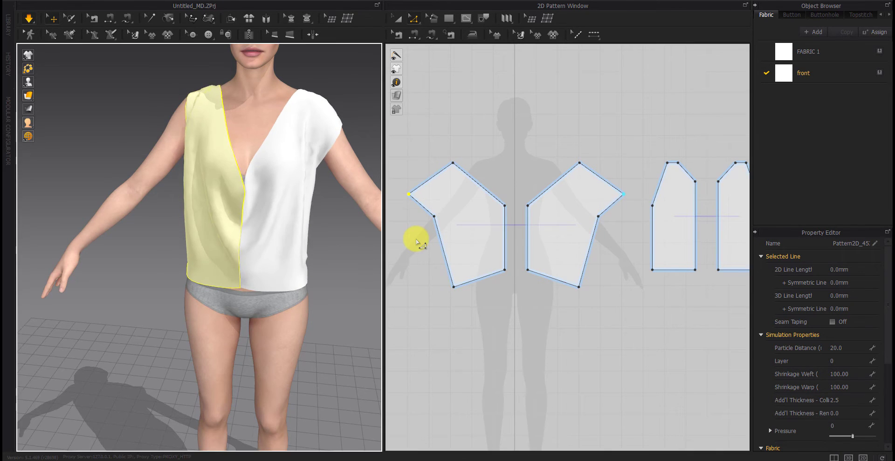
drag(453, 163, 453, 172)
key(space)
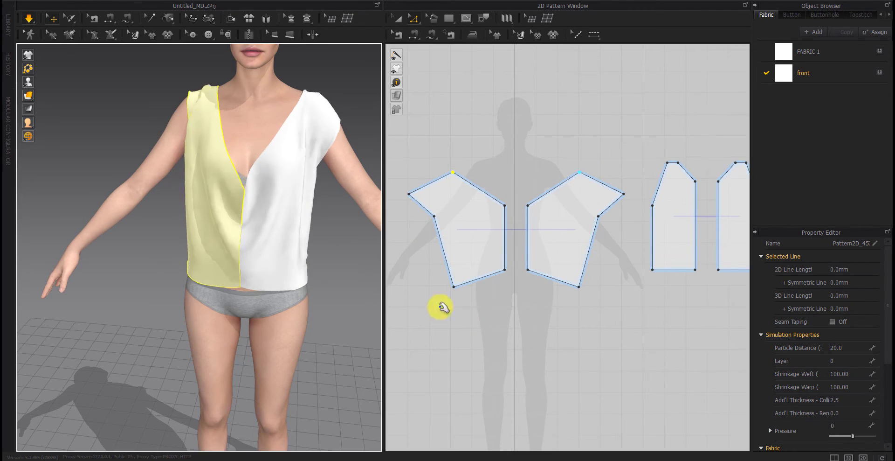
Widen the front panels by moving the side edges outward and down and the shoulder edges outward and slightly up
right_drag(256, 247, 337, 306)
key(space)
click(426, 293)
drag(443, 255, 441, 263)
mouse_move(429, 184)
mouse_down()
mouse_move(420, 176)
mouse_move(424, 185)
mouse_up()
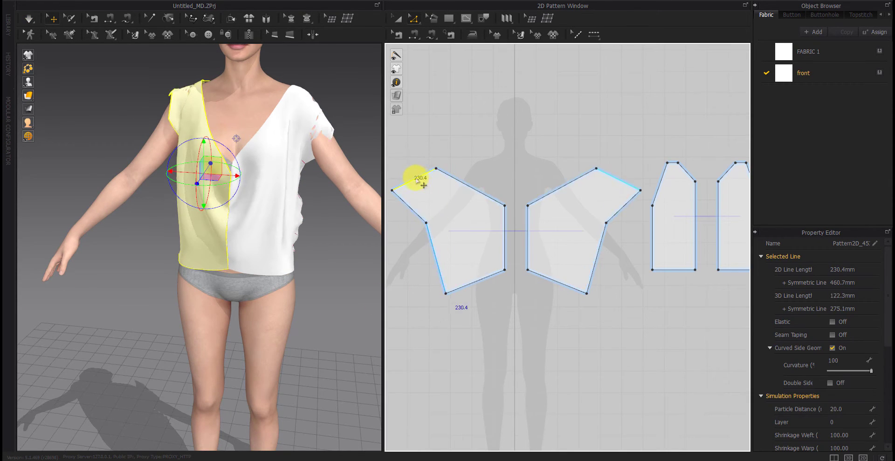
drag(506, 205, 490, 191)
key(space)
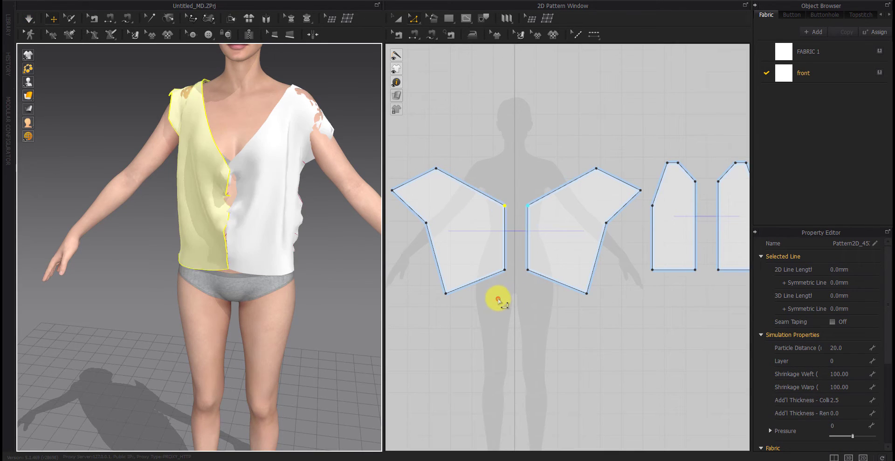
key(ctrl+z)
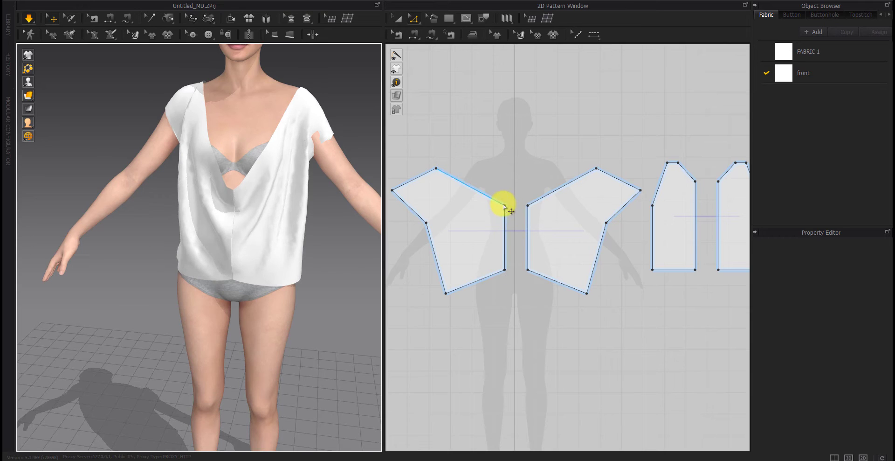
Raise the front panels' centre neckline points until they nearly meet at the centre line, and pull the cloth into place at the shoulders
drag(505, 205, 513, 181)
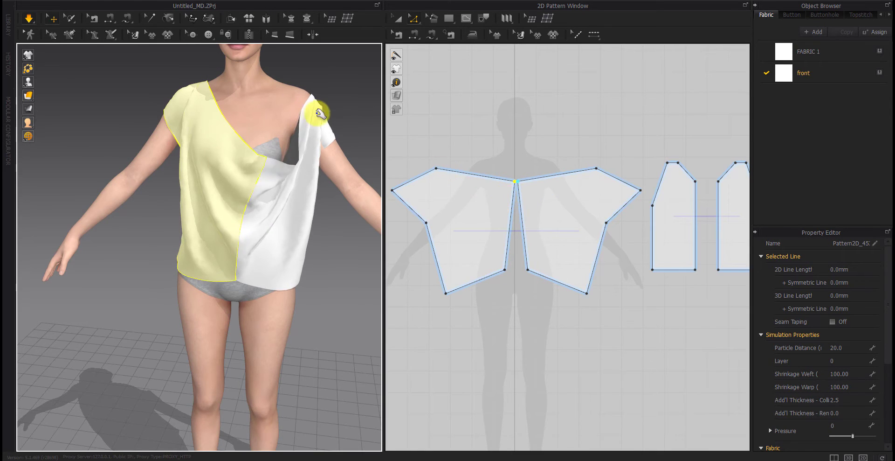
drag(314, 111, 243, 93)
right_drag(243, 94, 320, 153)
drag(353, 115, 317, 70)
right_drag(322, 93, 224, 230)
drag(198, 200, 156, 178)
right_drag(128, 225, 301, 292)
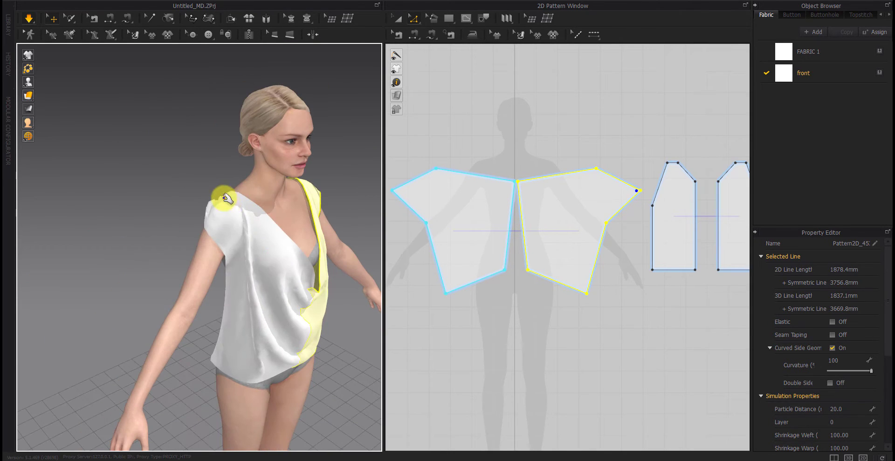
Adjust the simulated drape by tugging the front bodice and pulling both shoulders upward at the back
right_drag(295, 200, 256, 292)
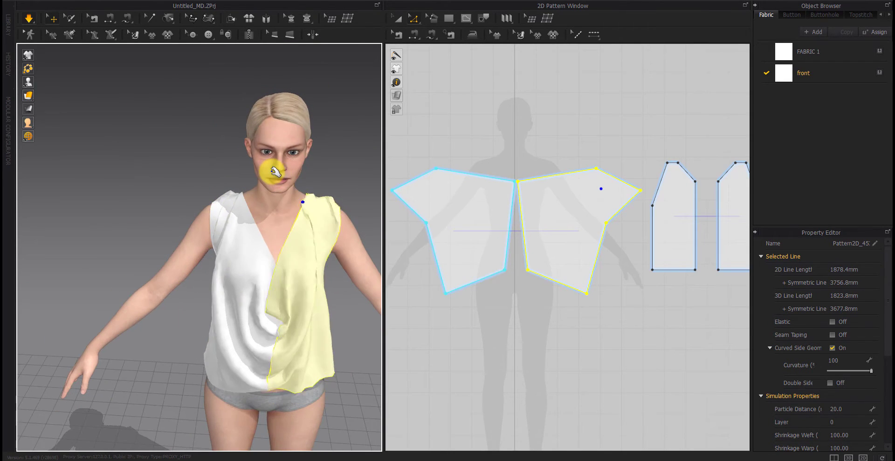
right_drag(275, 173, 296, 326)
click(219, 267)
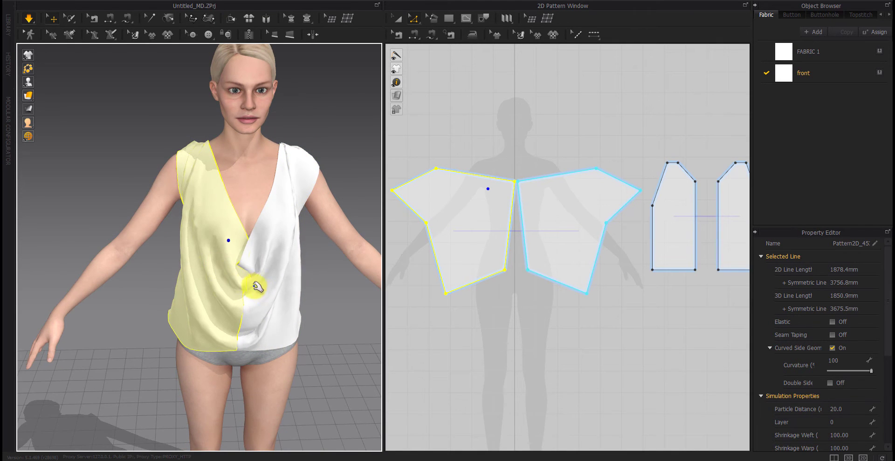
click(278, 291)
right_drag(222, 265, 357, 251)
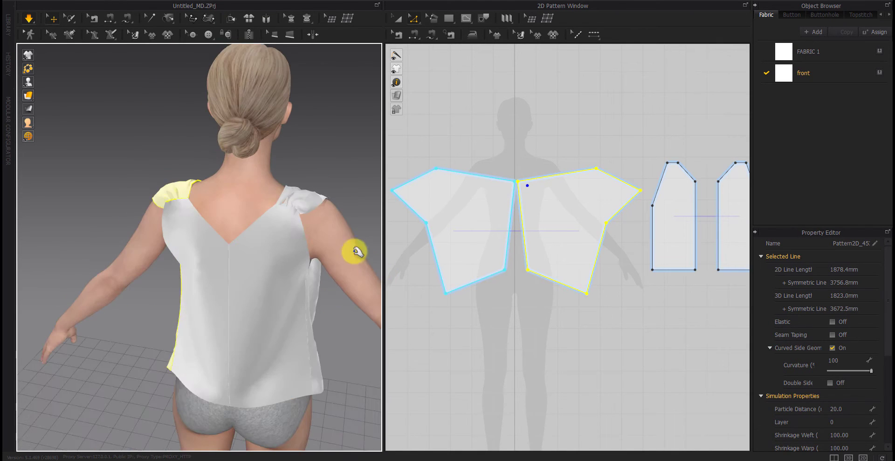
drag(295, 207, 316, 171)
click(260, 190)
click(184, 175)
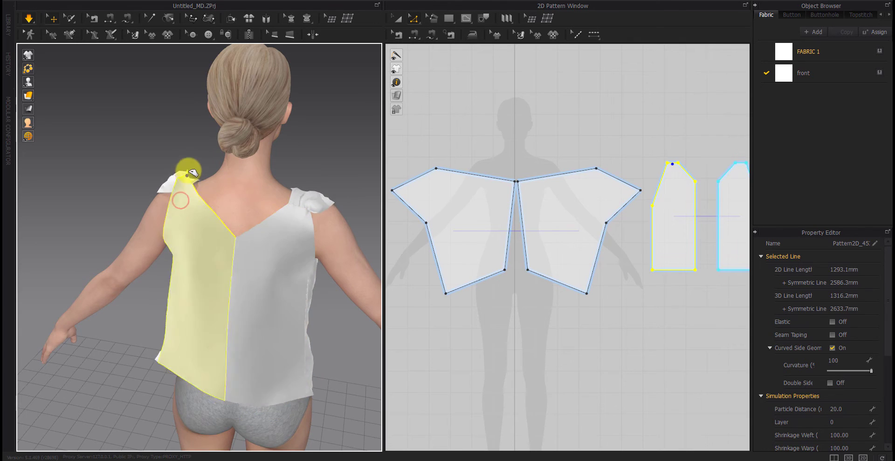
Shorten the back panels by raising their bottom edges about 57 mm
right_drag(324, 376, 282, 367)
middle_drag(282, 366, 242, 258)
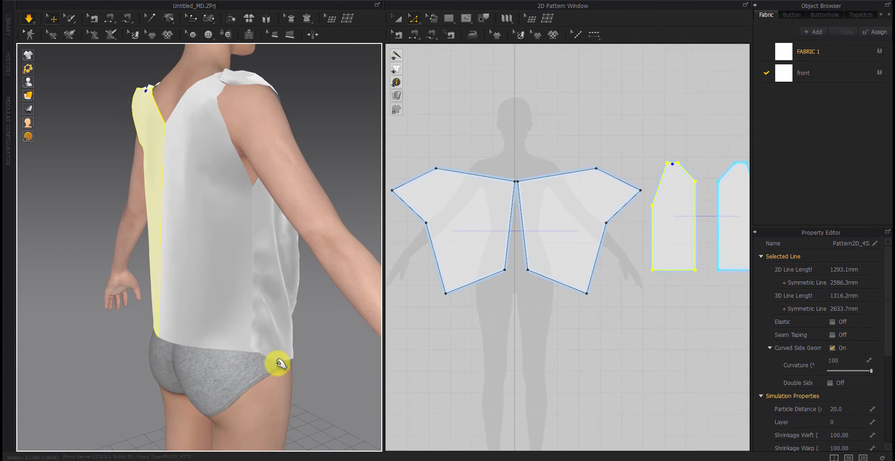
middle_drag(639, 319, 557, 327)
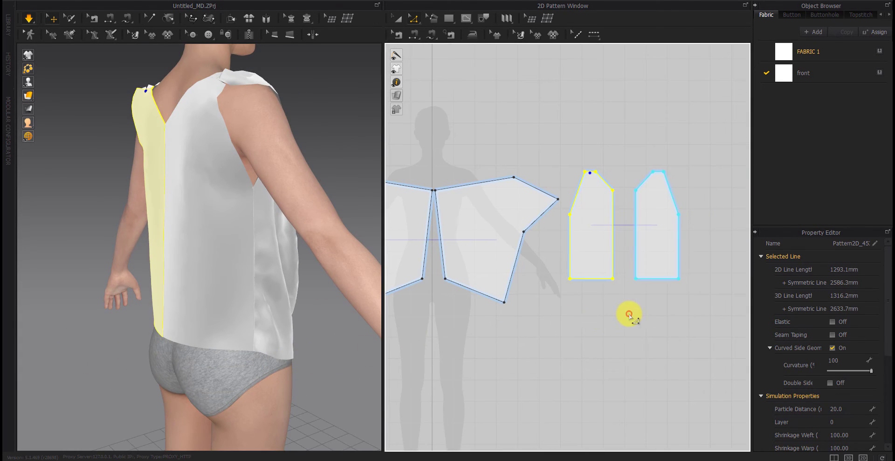
click(630, 313)
click(589, 279)
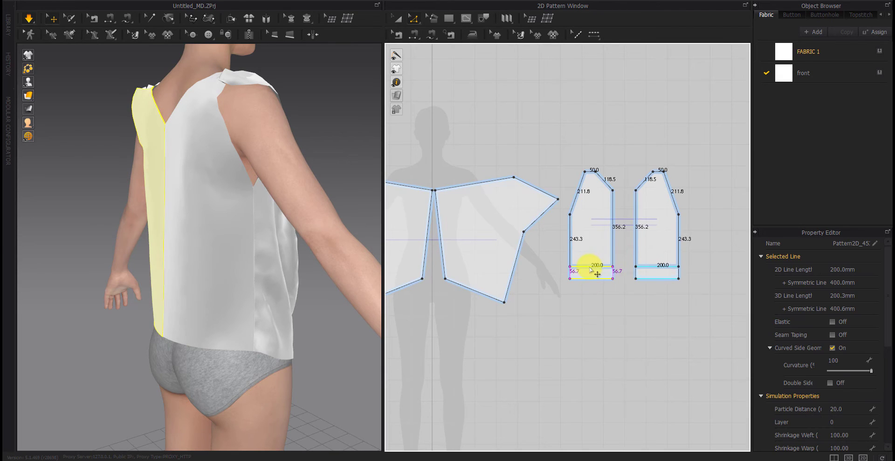
key(Delete)
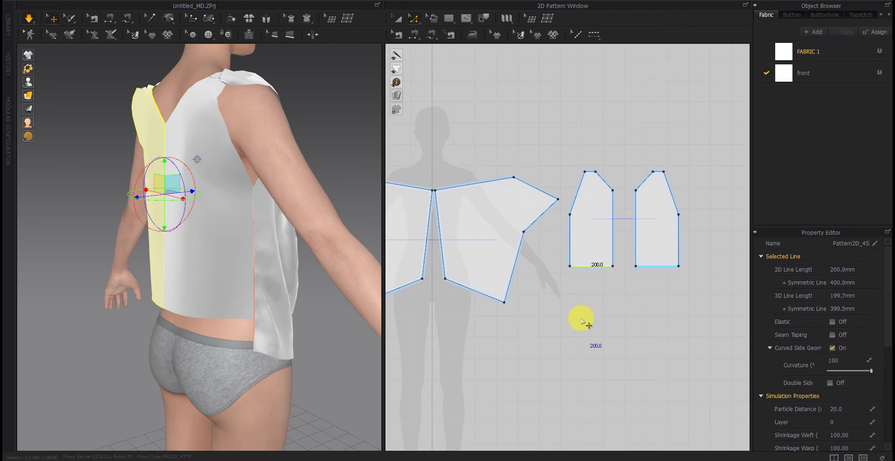
Move the symmetric front panels apart in the 2D pattern layout
right_drag(323, 350, 227, 348)
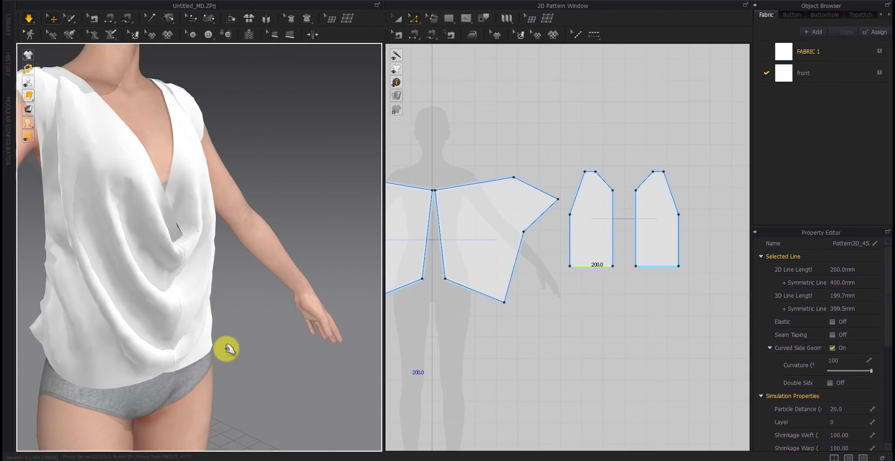
scroll(226, 348, down, 2)
middle_drag(227, 348, 201, 363)
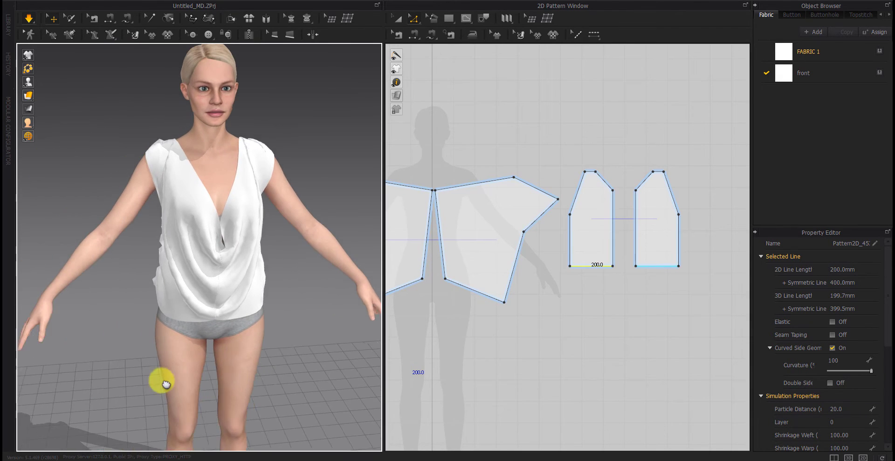
scroll(560, 338, down, 3)
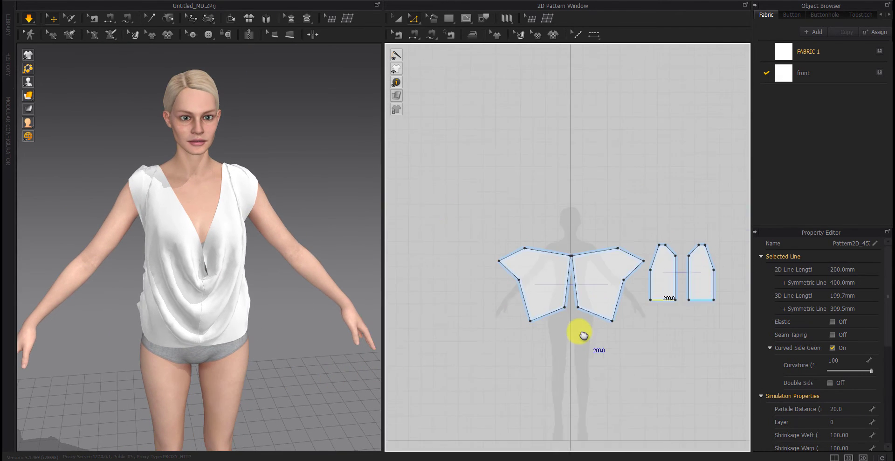
drag(544, 285, 582, 282)
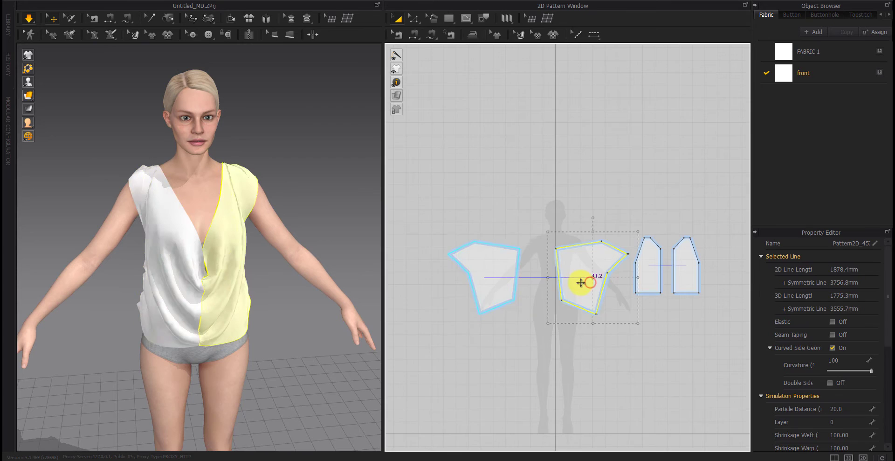
click(510, 326)
scroll(483, 323, up, 5)
scroll(483, 323, down, 3)
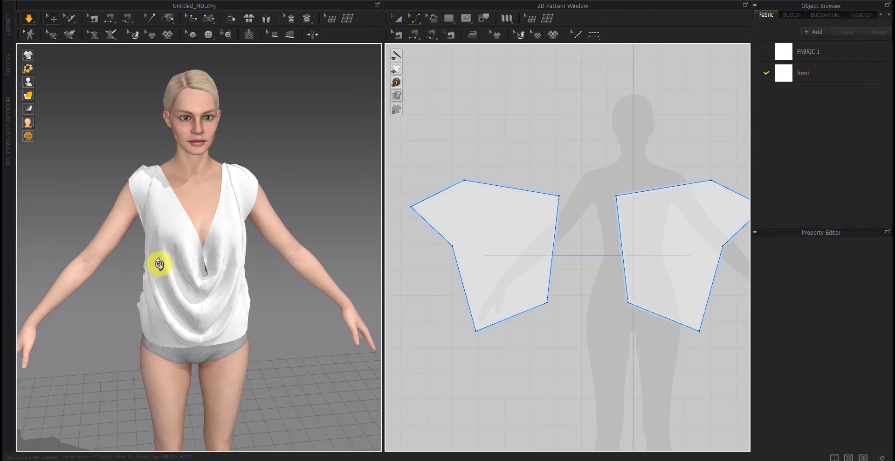
Curve the front panels' armhole edges inward, simulate, and deepen the curve further
right_drag(160, 261, 194, 243)
click(438, 229)
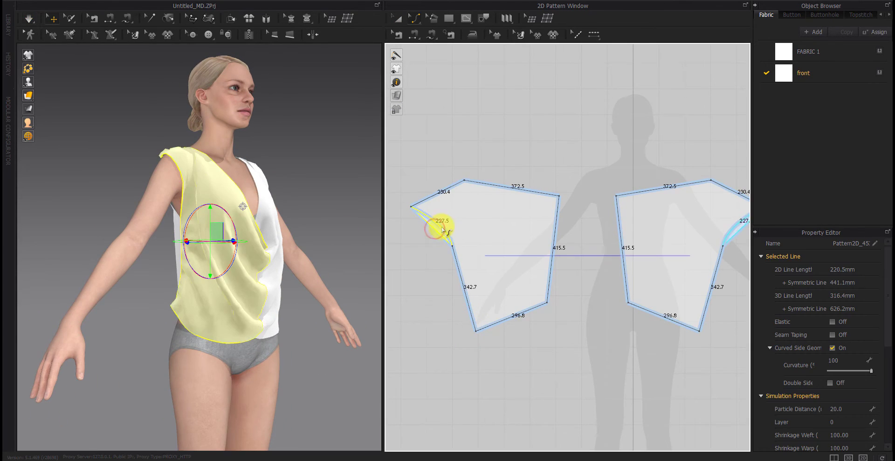
key(space)
right_click(385, 300)
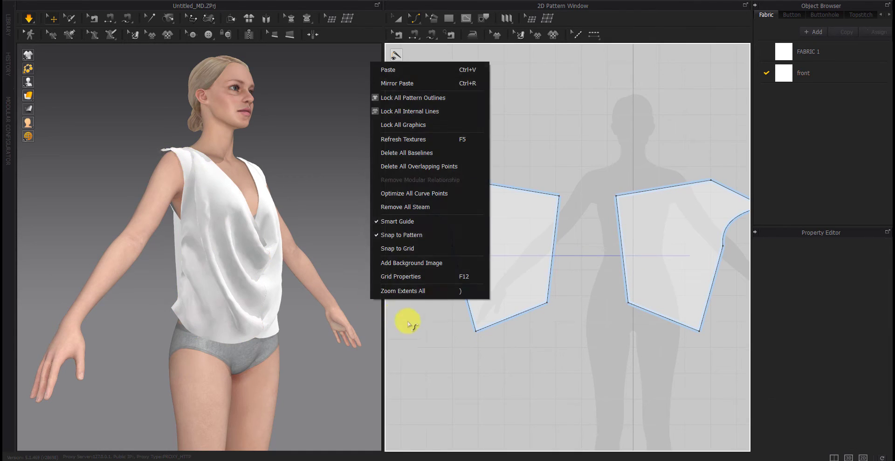
click(422, 328)
click(440, 215)
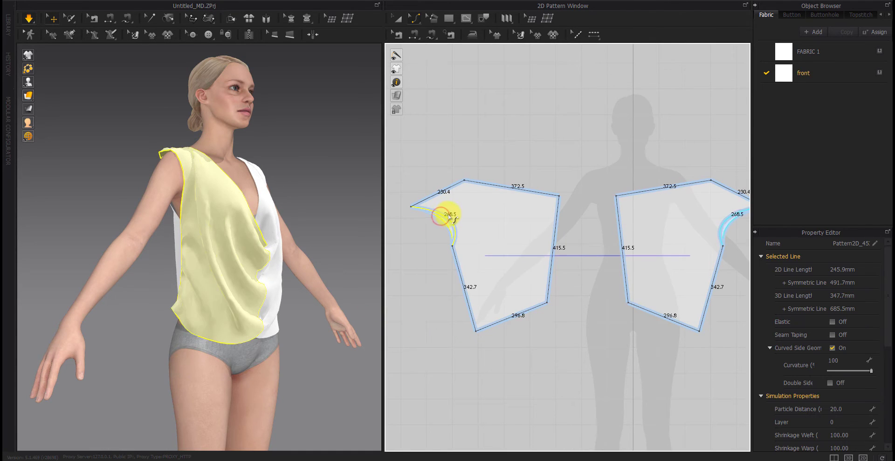
click(235, 305)
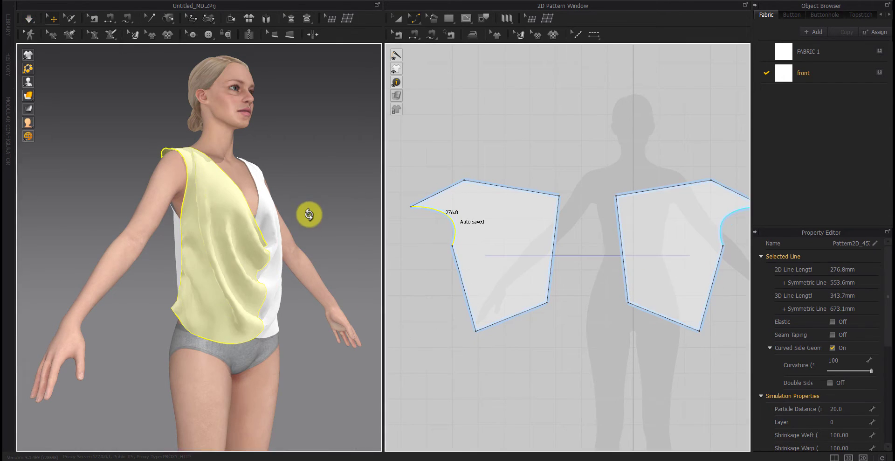
Pull the simulated front cloth into place around the avatar's left shoulder, working from front to back
key(2)
click(222, 165)
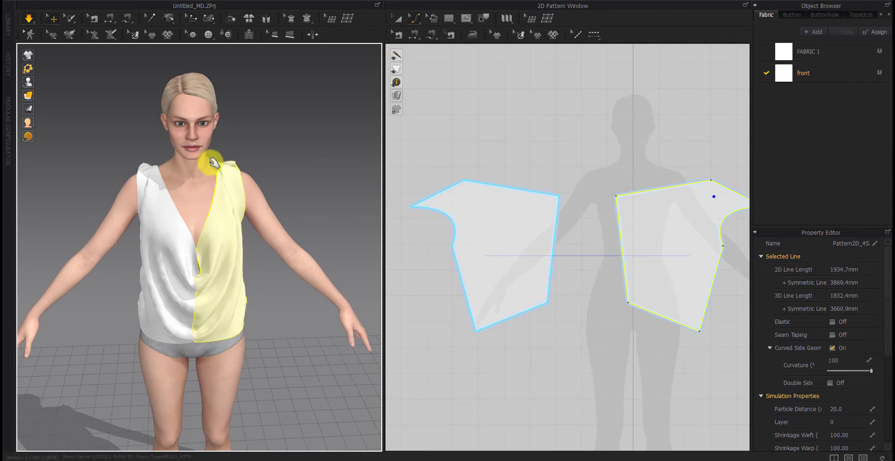
right_drag(215, 180, 208, 211)
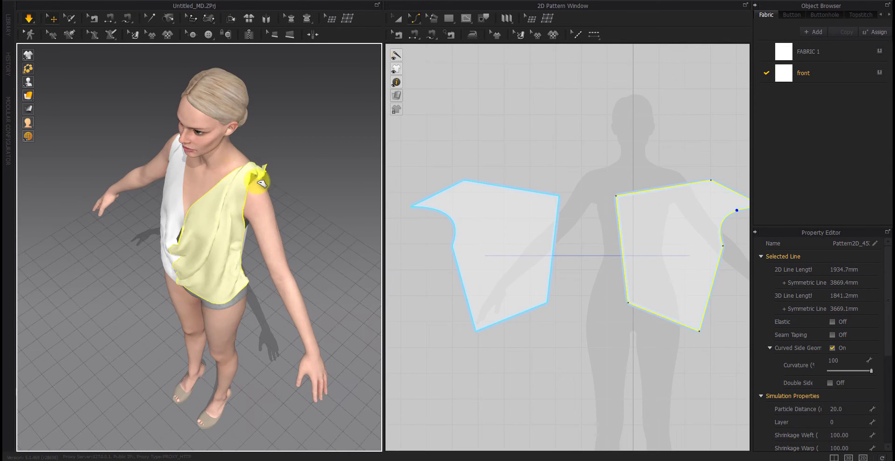
right_drag(262, 183, 240, 180)
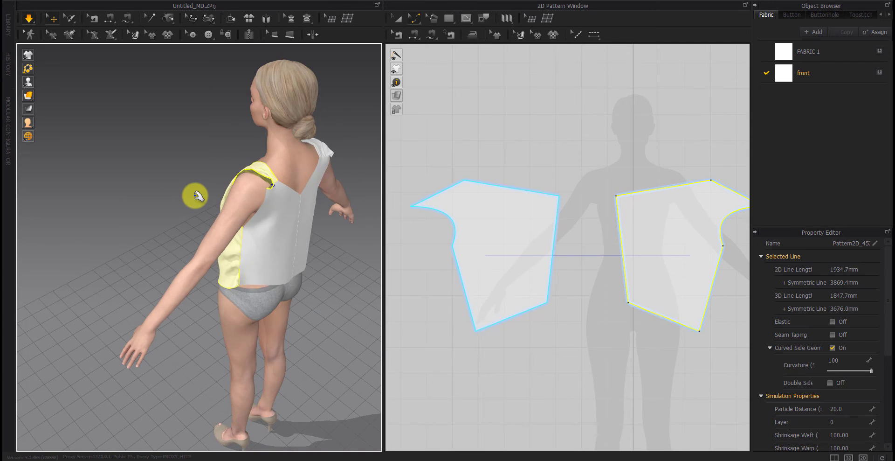
right_drag(195, 196, 208, 184)
Increase the Density of the front fabric so the front panels hang more heavily
click(785, 80)
scroll(844, 323, down, 10)
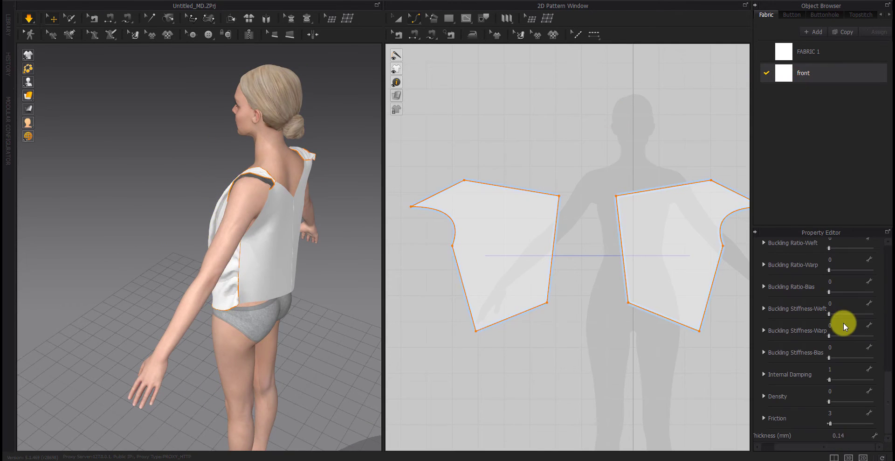
drag(830, 400, 835, 400)
right_drag(336, 254, 405, 243)
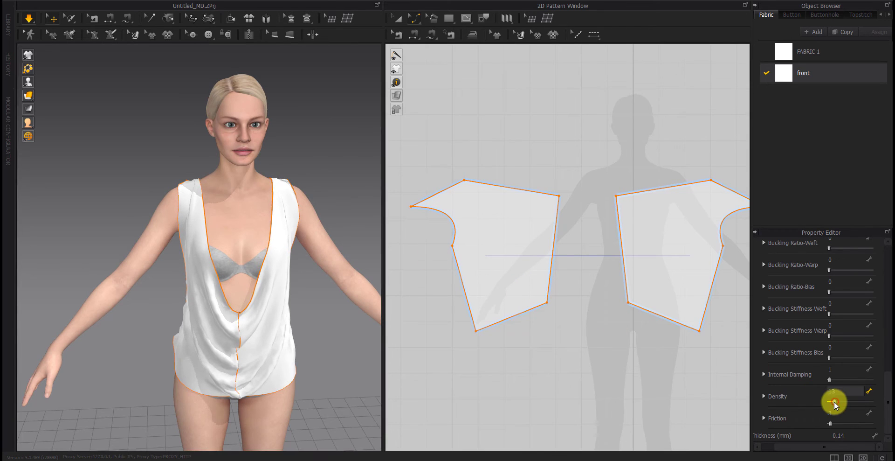
Set the front fabric's Density to 0 and try a slight increase of its Shear
drag(835, 401, 830, 402)
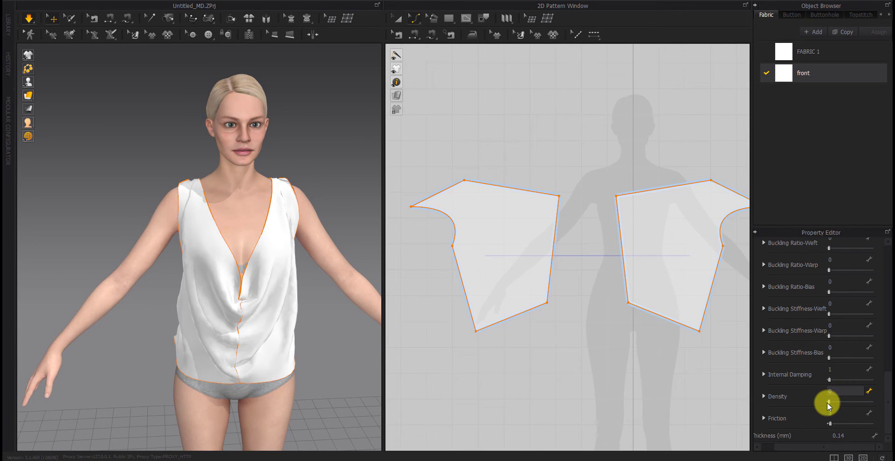
mouse_move(163, 299)
right_down()
mouse_move(206, 294)
mouse_move(173, 295)
right_up()
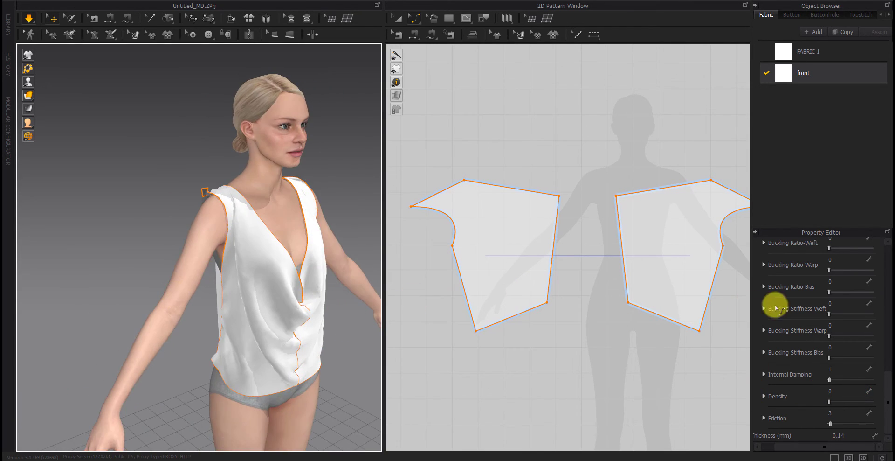
scroll(776, 304, up, 3)
scroll(776, 304, up, 3)
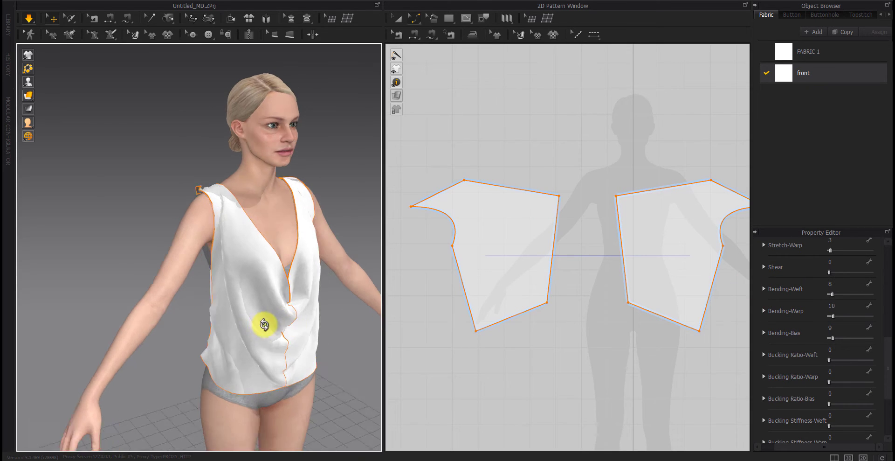
right_drag(262, 326, 231, 328)
drag(830, 273, 832, 272)
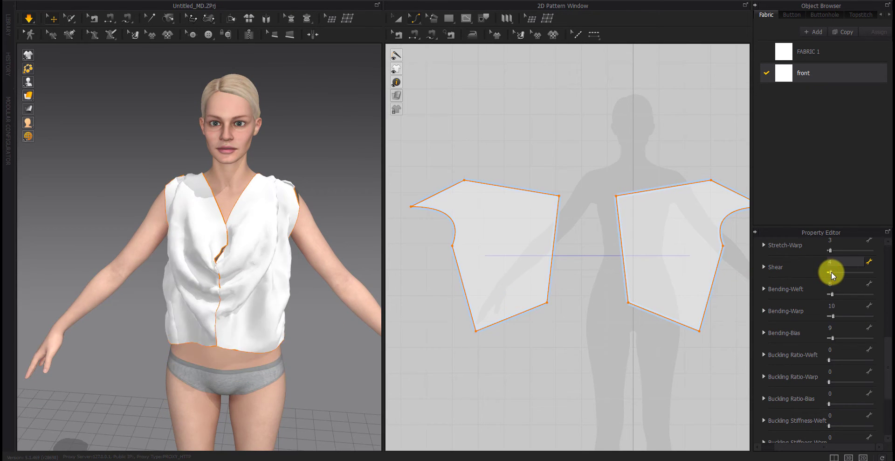
Pull the simulated front cloth toward the neck at the avatar's left shoulder and downward at the right side hem
right_drag(279, 293, 186, 272)
drag(266, 186, 221, 159)
right_drag(180, 222, 304, 200)
click(174, 370)
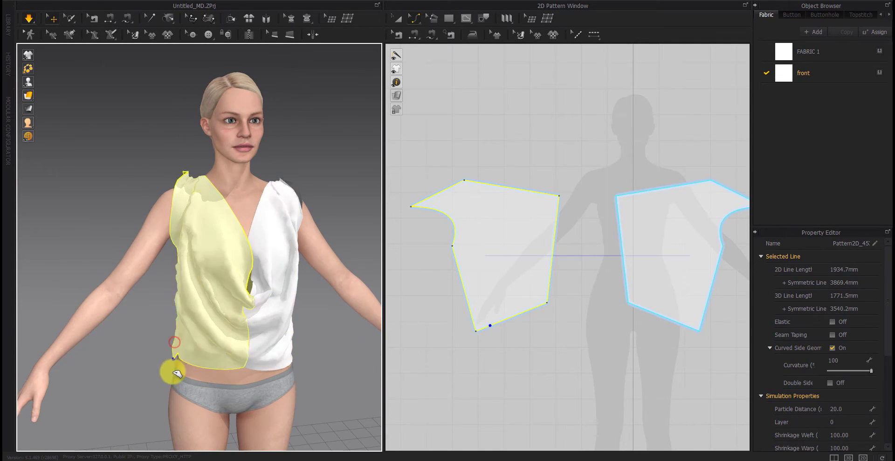
click(166, 419)
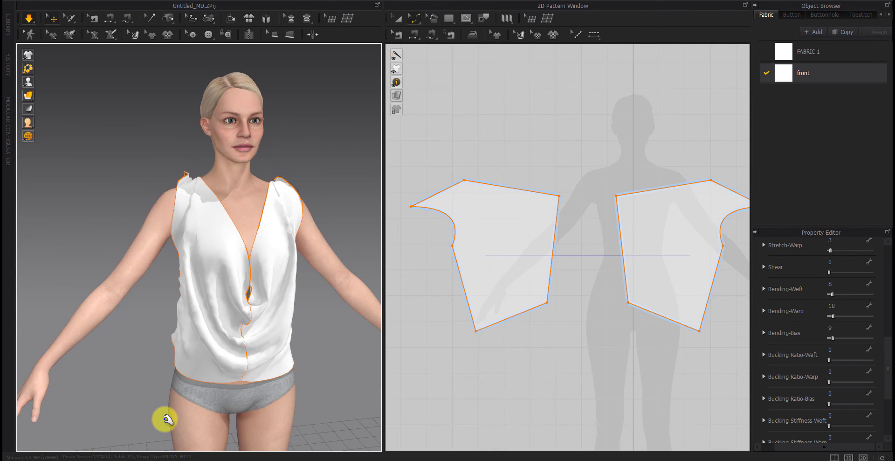
Try pulling the front cloth again around the avatar's right hem, and undo the displacement of the garment
right_drag(148, 370, 132, 334)
click(176, 377)
click(194, 340)
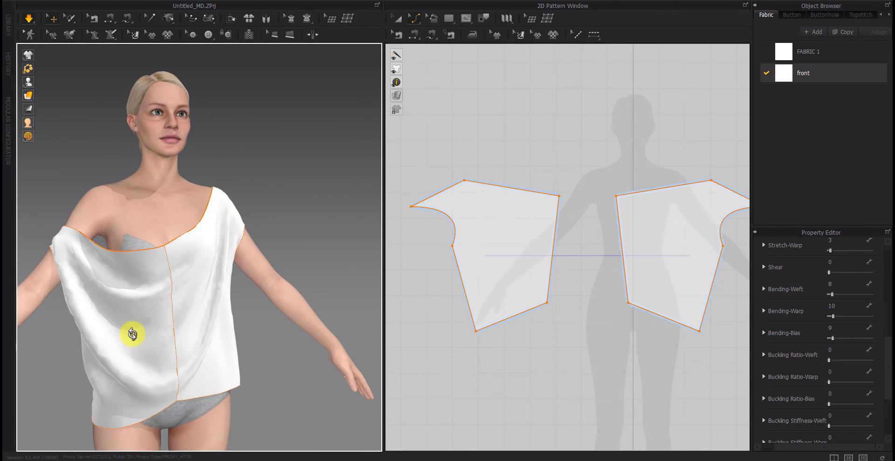
right_drag(83, 306, 96, 310)
scroll(100, 323, down, 2)
click(101, 325)
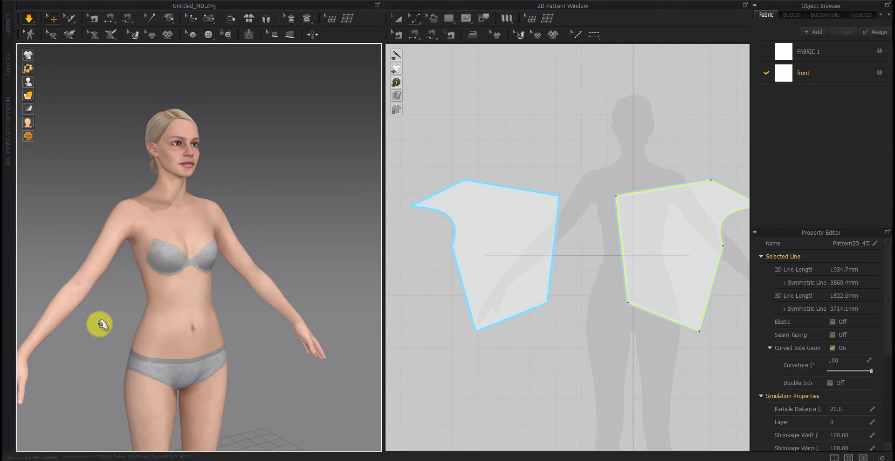
scroll(102, 326, down, 1)
scroll(100, 324, down, 3)
key(ctrl+z)
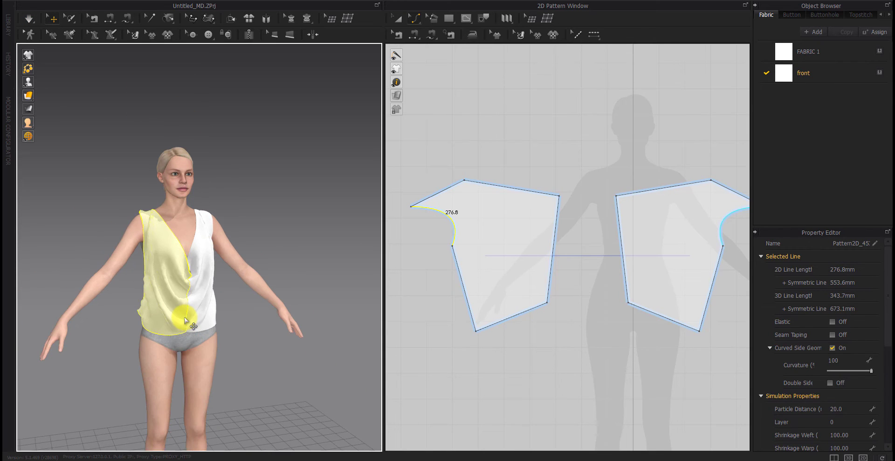
Restart the simulation and adjust the front cloth where it wraps behind the avatar's left shoulder
key(space)
right_drag(117, 326, 280, 363)
scroll(120, 350, up, 3)
right_drag(170, 367, 146, 182)
click(146, 182)
right_drag(77, 250, 200, 286)
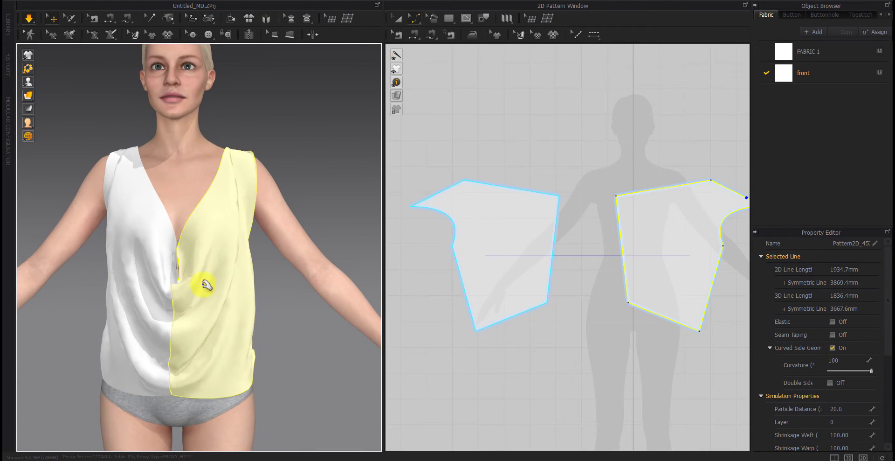
Move the front panels' outer hem corners inward and lower the hem edges by about 54 mm
click(566, 359)
drag(489, 329, 485, 326)
right_drag(330, 396, 252, 348)
click(516, 316)
drag(519, 323, 516, 332)
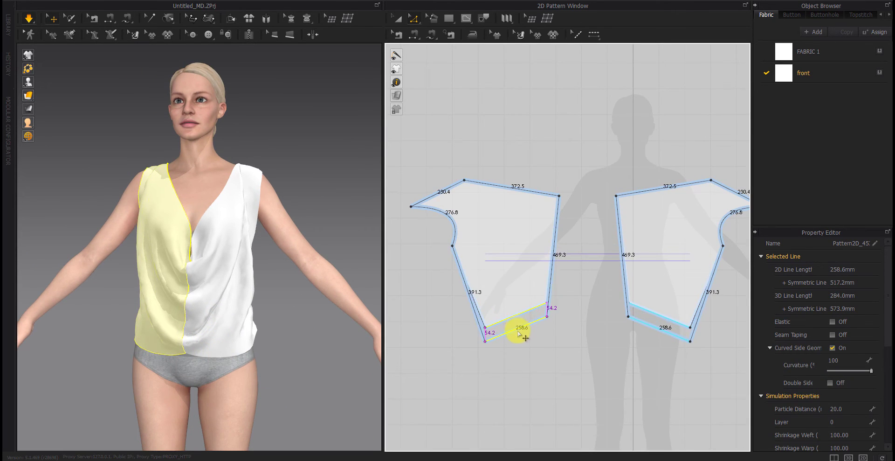
Pull the lengthened front cloth up toward the neck at the avatar's left shoulder
right_drag(296, 356, 248, 196)
drag(247, 197, 223, 147)
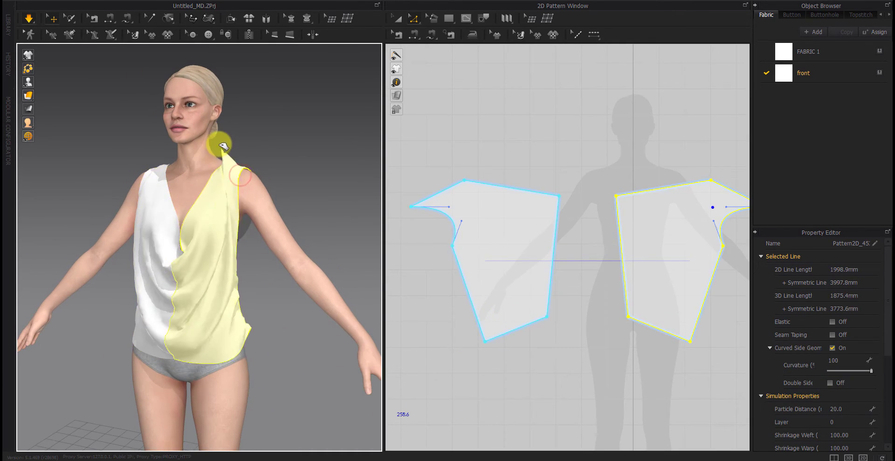
right_drag(261, 333, 307, 346)
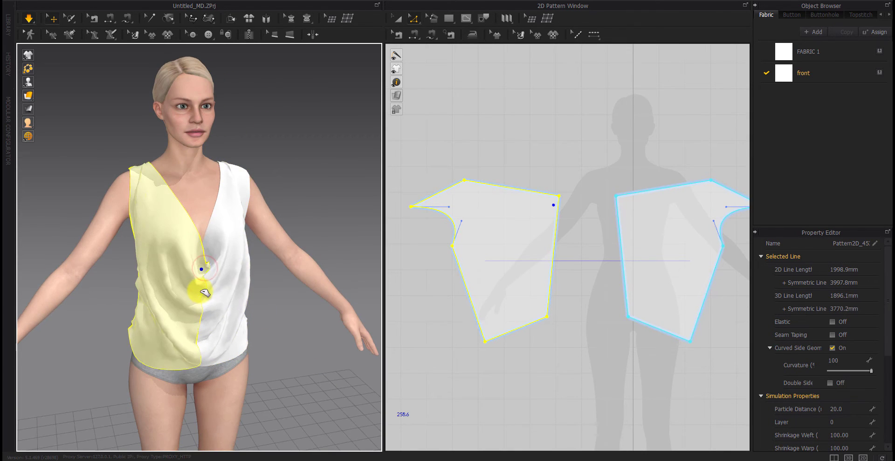
Move the front panels' outer hem corners farther inward and deepen the armhole curves to about 301.5 mm long
click(499, 346)
drag(485, 342, 494, 338)
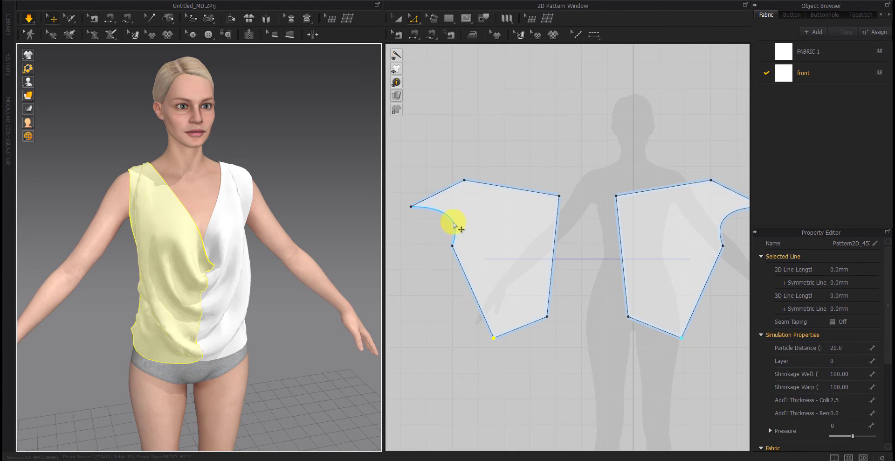
click(455, 224)
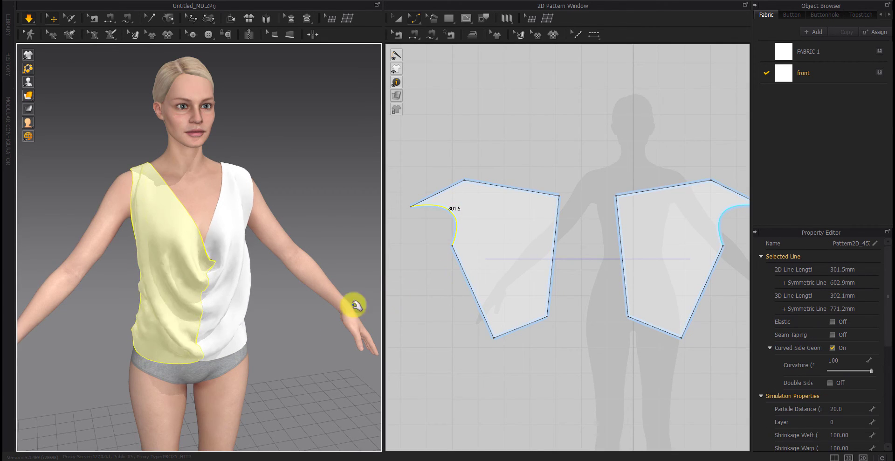
Reposition the reshaped front cloth by pulling its left shoulder toward the avatar's neck
right_drag(357, 306, 279, 322)
drag(259, 176, 240, 145)
right_drag(299, 282, 227, 292)
Try moving the front panels' underarm points outward under simulation, and undo the move
click(494, 245)
click(454, 246)
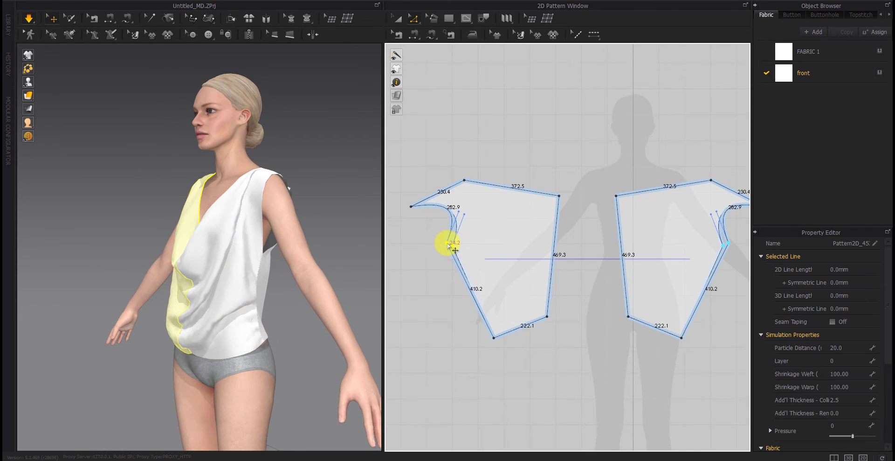
key(space)
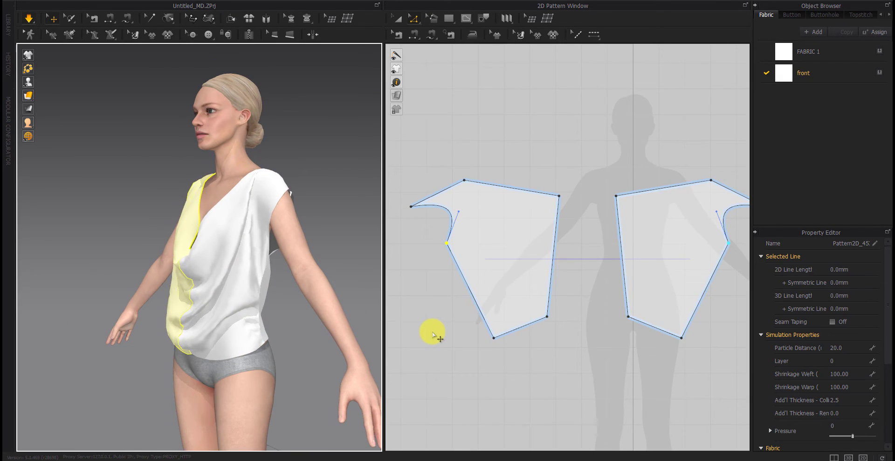
key(ctrl+z)
Pull the cloth on the avatar's left shoulder inward toward the neck to settle the front drape
right_drag(268, 235, 328, 253)
drag(258, 174, 231, 148)
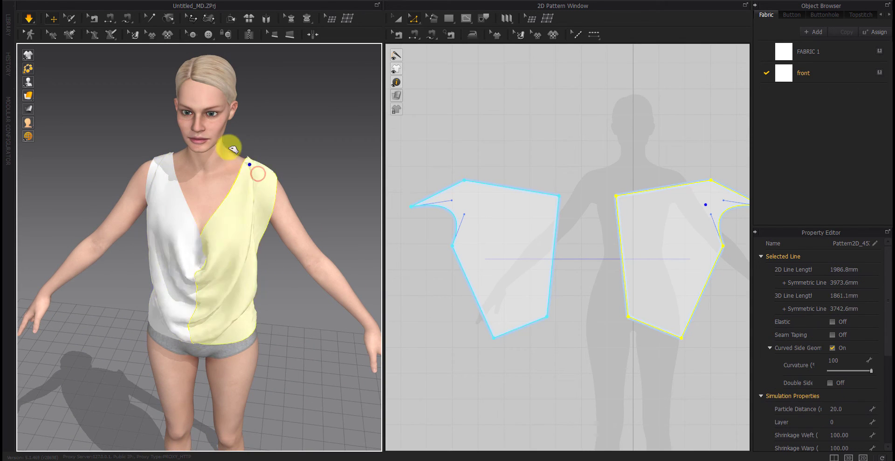
mouse_move(166, 274)
right_down()
mouse_move(340, 274)
mouse_move(174, 266)
right_up()
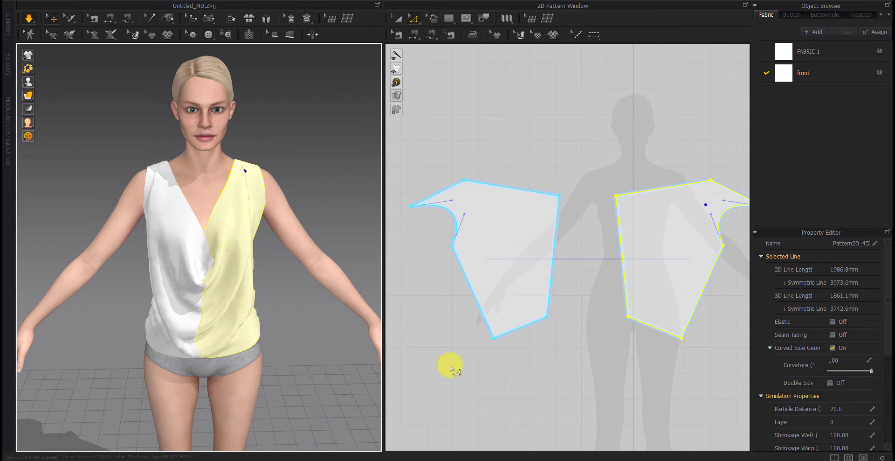
Try shifting the front panels' 230.4 mm shoulder edges inward for a different drape, and undo the shift
click(452, 368)
scroll(518, 387, down, 3)
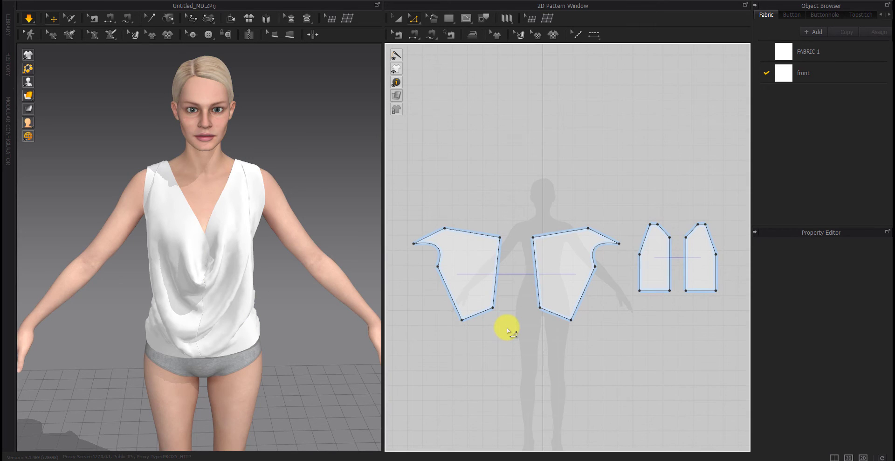
drag(434, 234, 446, 229)
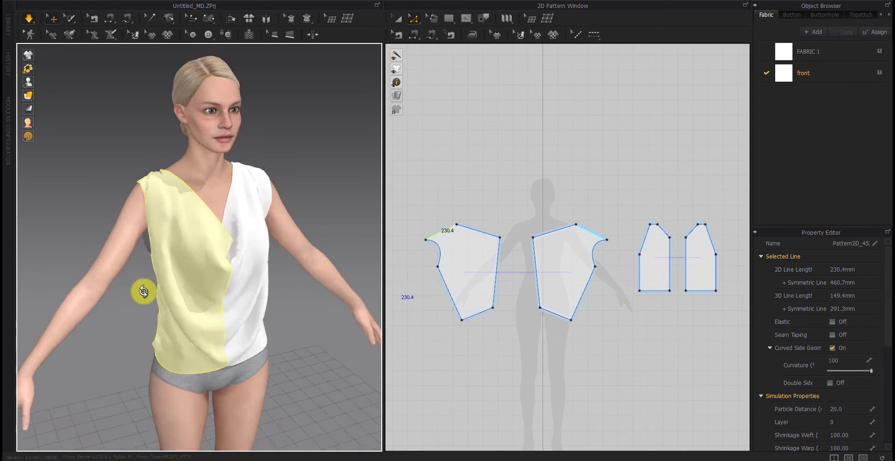
right_drag(142, 292, 106, 275)
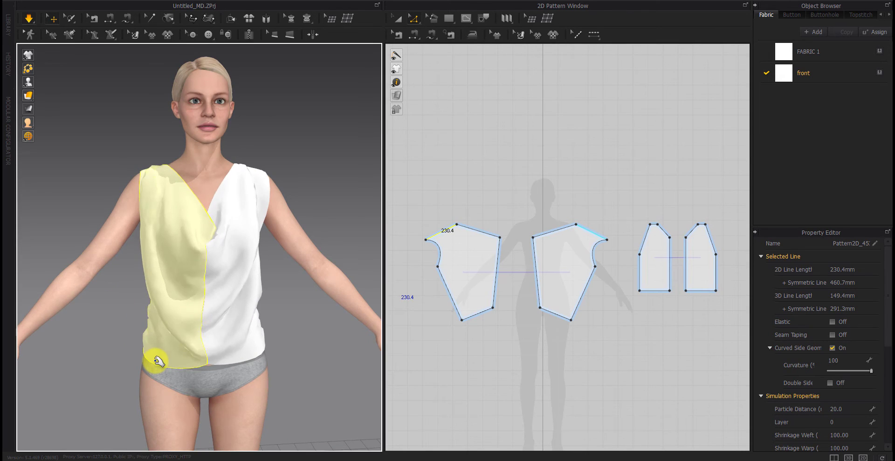
key(ctrl+z)
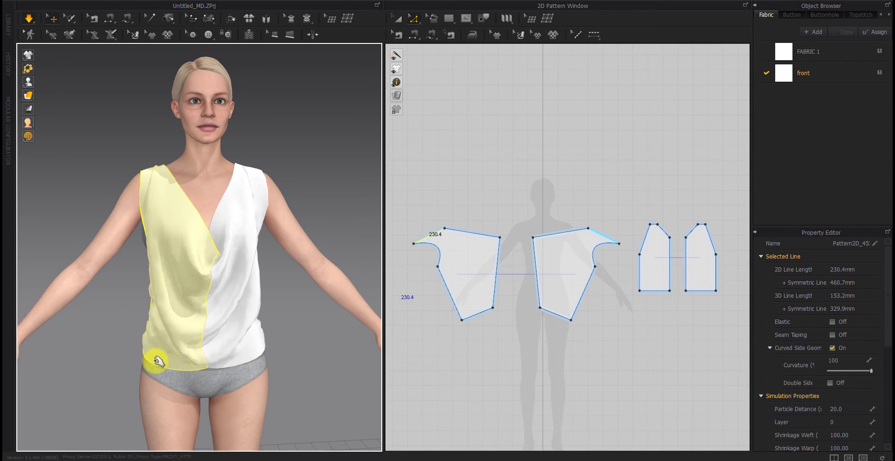
Rearrange the symmetric front and back panel pairs side by side in the 2D pattern layout
click(597, 346)
scroll(597, 346, down, 3)
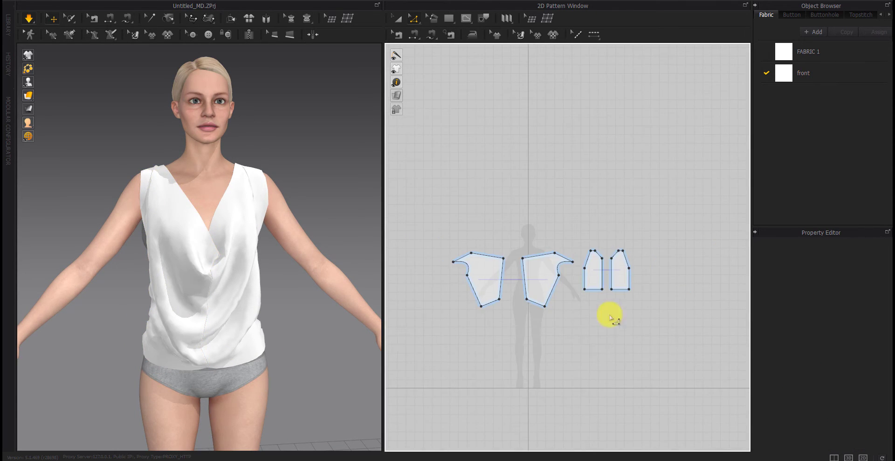
click(594, 280)
drag(636, 289, 638, 289)
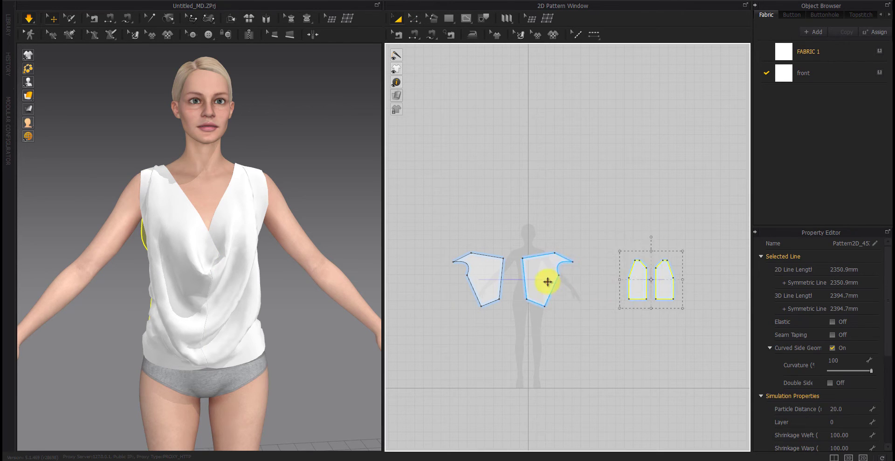
drag(548, 279, 572, 276)
drag(496, 278, 555, 268)
click(619, 270)
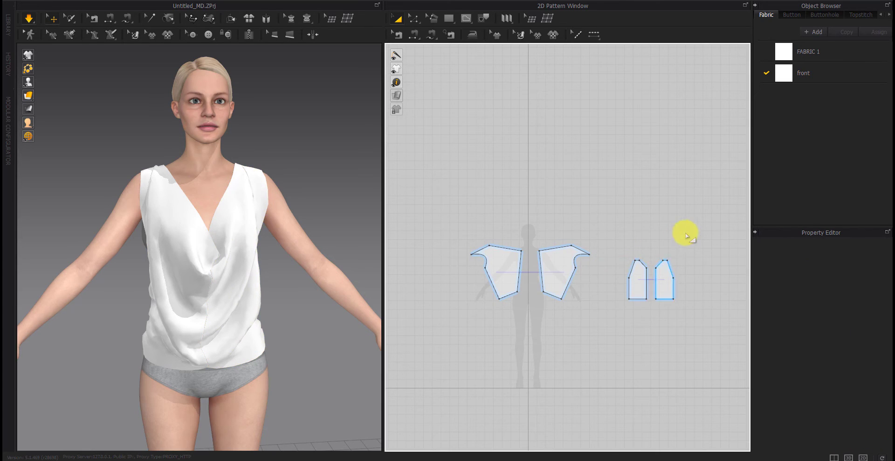
drag(685, 233, 598, 324)
drag(624, 272, 624, 271)
click(703, 269)
Set the Particle Distance of all front and back panels to 5 and simulate the finer mesh
drag(684, 202, 355, 392)
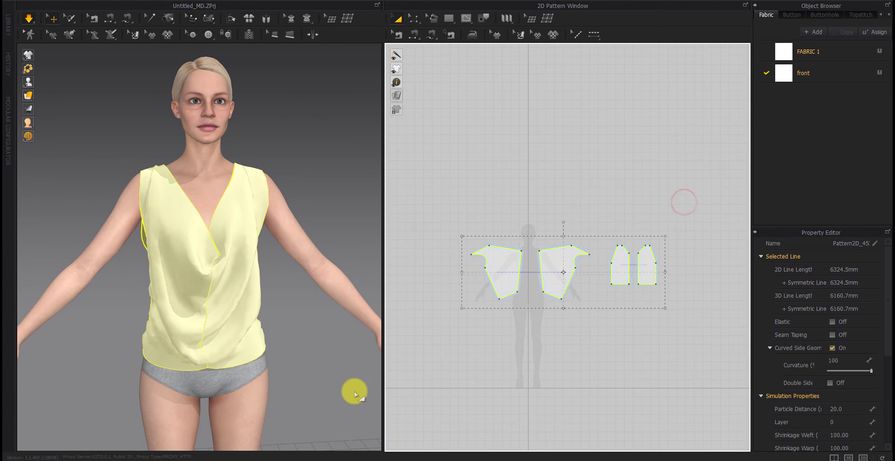
click(849, 408)
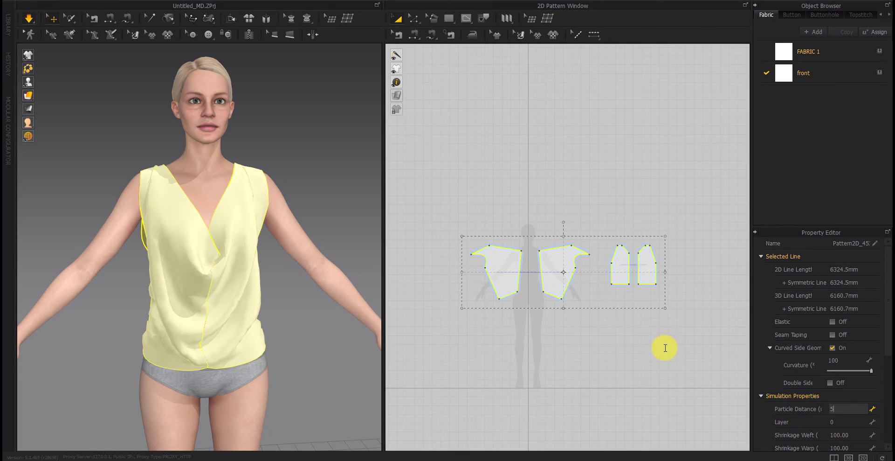
text(5)
key(Return)
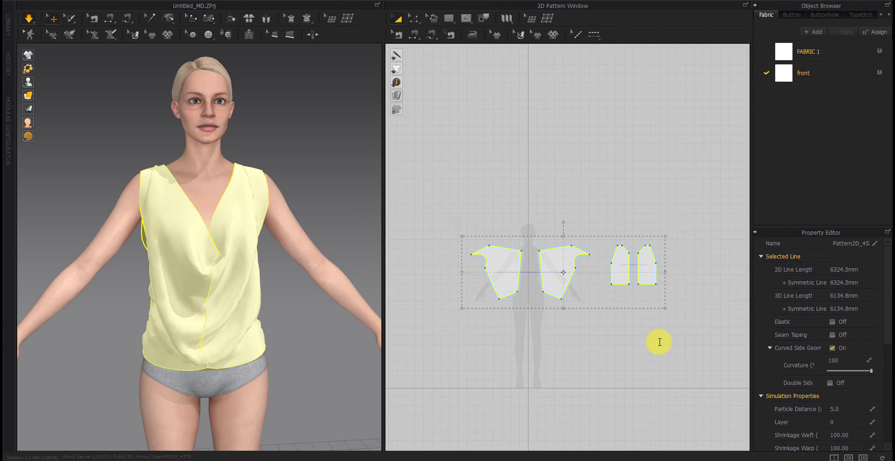
click(304, 312)
key(space)
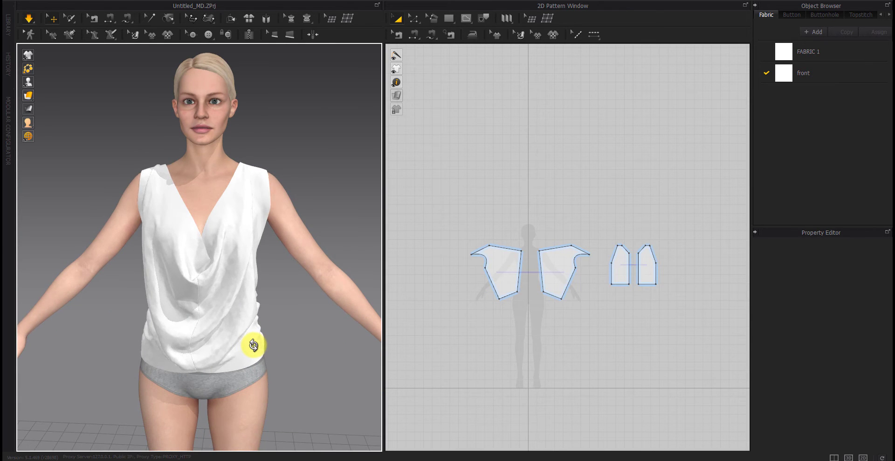
Set the Particle Distance of all front and back panels to 20
right_drag(135, 364, 229, 363)
right_drag(174, 364, 271, 226)
scroll(268, 224, up, 5)
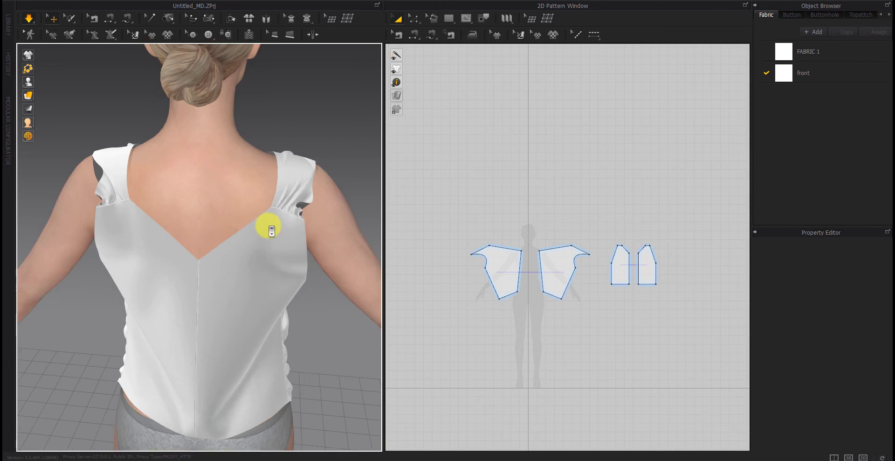
scroll(267, 225, down, 4)
scroll(284, 227, up, 2)
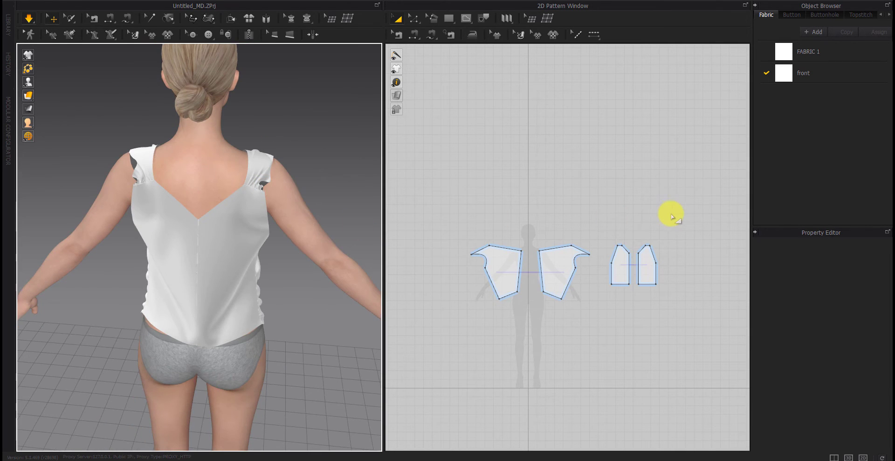
drag(672, 215, 403, 344)
click(850, 408)
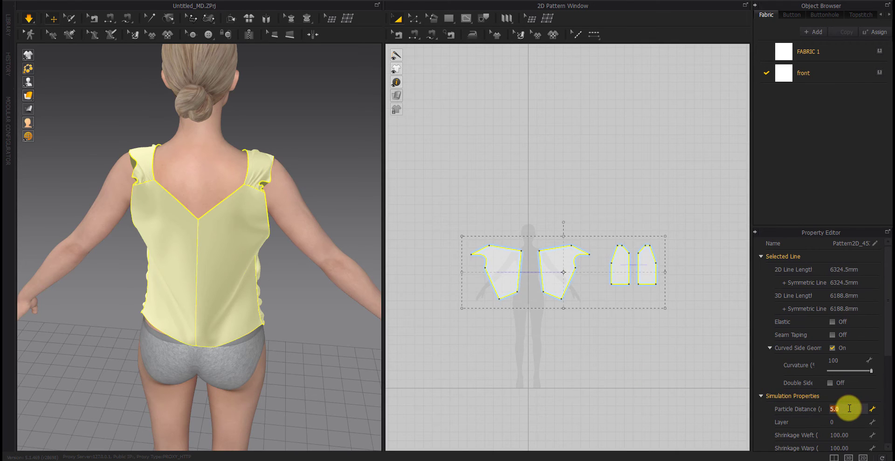
click(625, 352)
Resume the simulation and move the inner corner of the back panels' top edge to widen that edge
right_drag(319, 299, 140, 283)
middle_drag(586, 282, 516, 269)
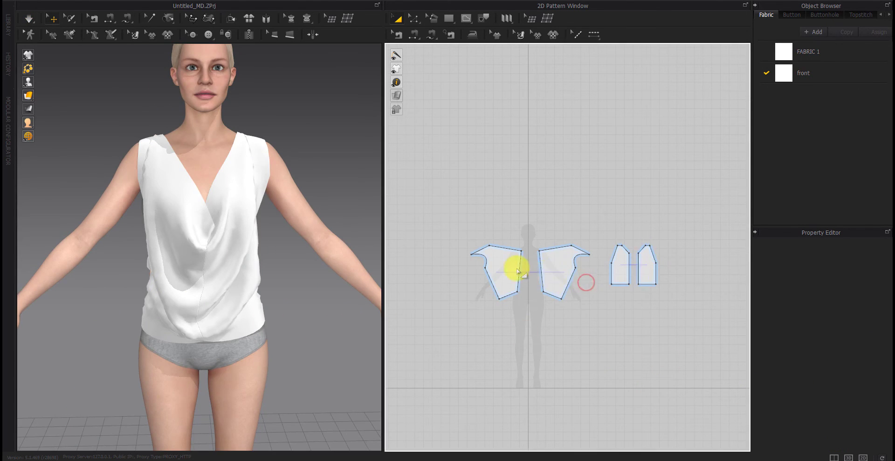
scroll(516, 269, up, 6)
right_drag(238, 209, 376, 236)
key(space)
scroll(281, 236, up, 4)
right_drag(282, 236, 302, 231)
scroll(302, 231, down, 2)
drag(497, 211, 511, 234)
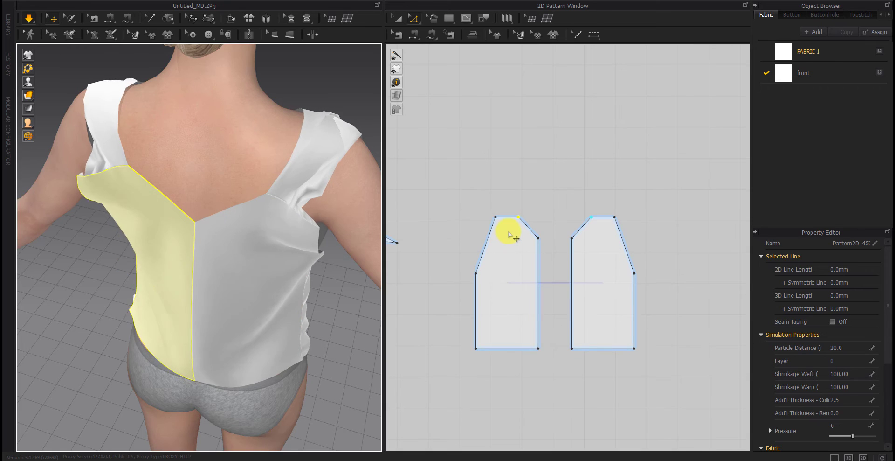
Undo the widening of the back panels' top edge and reshape that edge higher, sloping down toward the armhole
key(ctrl+z)
key(ctrl+z)
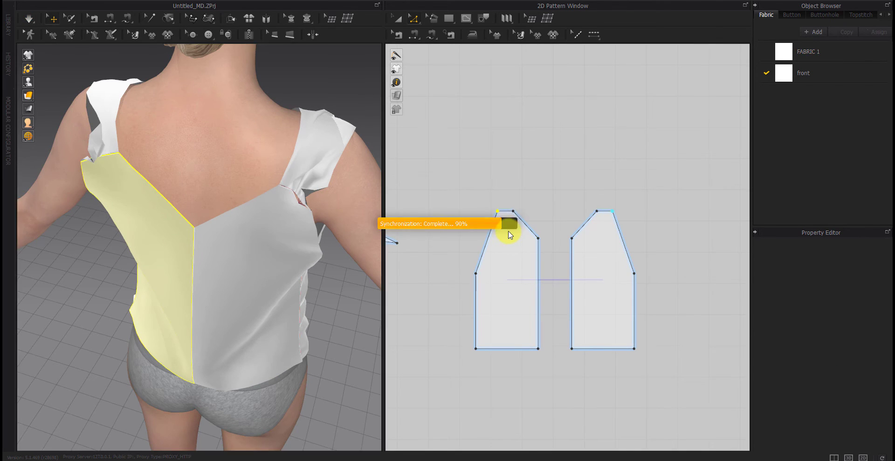
click(504, 212)
click(505, 212)
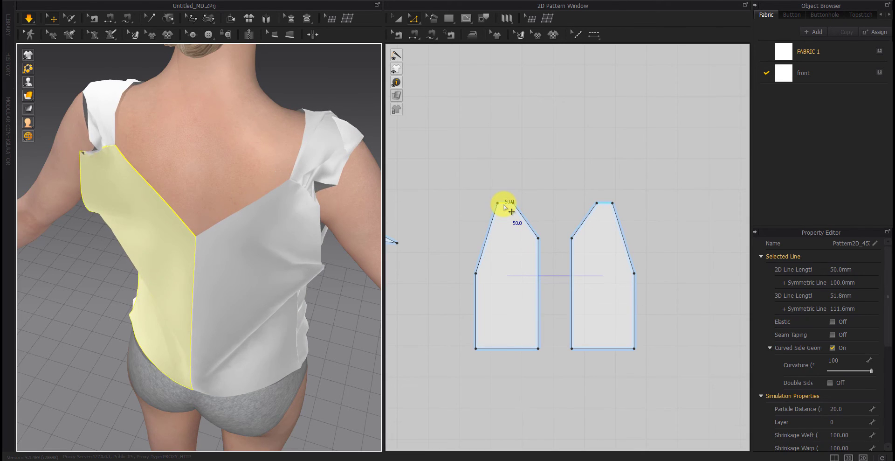
click(463, 204)
drag(513, 211, 496, 198)
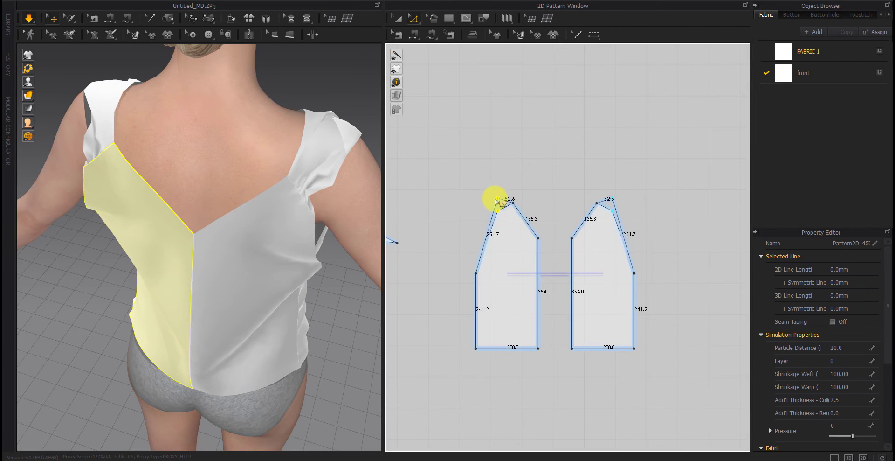
key(ctrl+z)
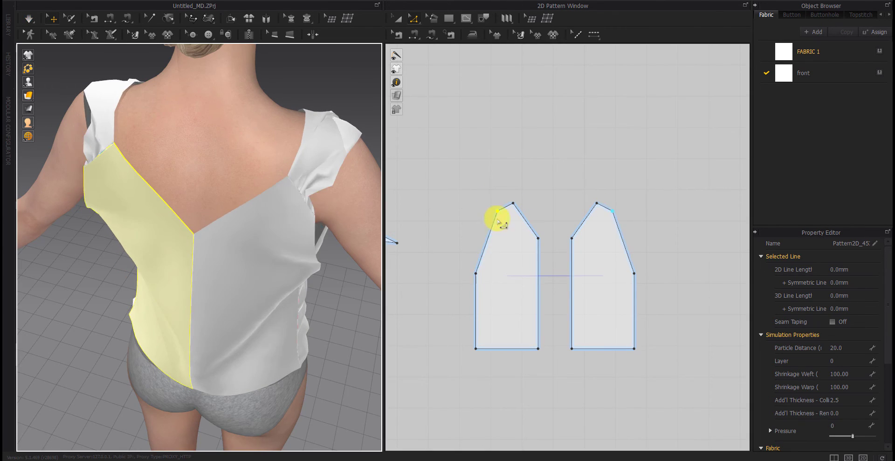
Try to raise the back panels' inner top corner and to shift their slanted armhole edge outward, undoing both changes
click(533, 198)
drag(514, 203, 515, 196)
key(space)
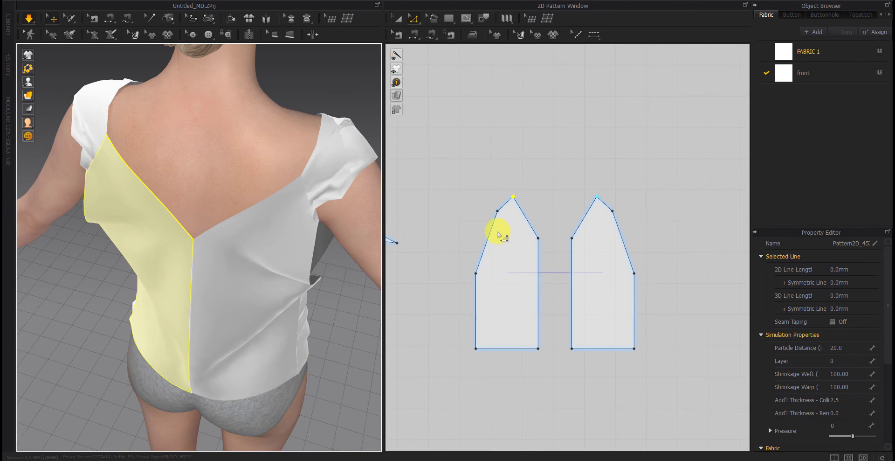
key(ctrl+z)
drag(487, 239, 481, 238)
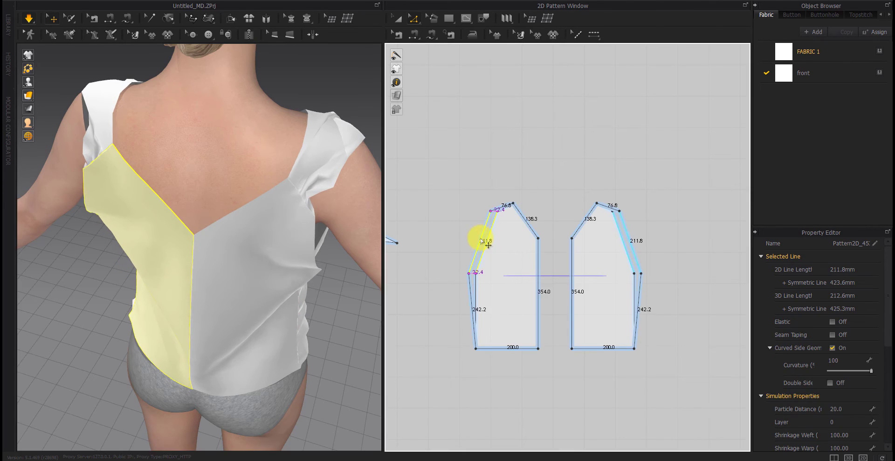
key(ctrl+z)
click(438, 300)
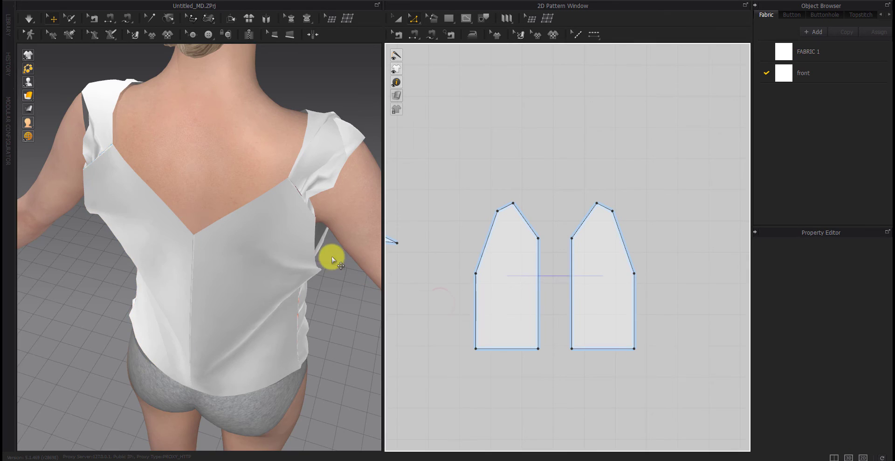
Simulate the garment from the front and pull the front panel's cloth at the avatar's right shoulder into place
right_drag(332, 257, 192, 298)
scroll(142, 241, down, 3)
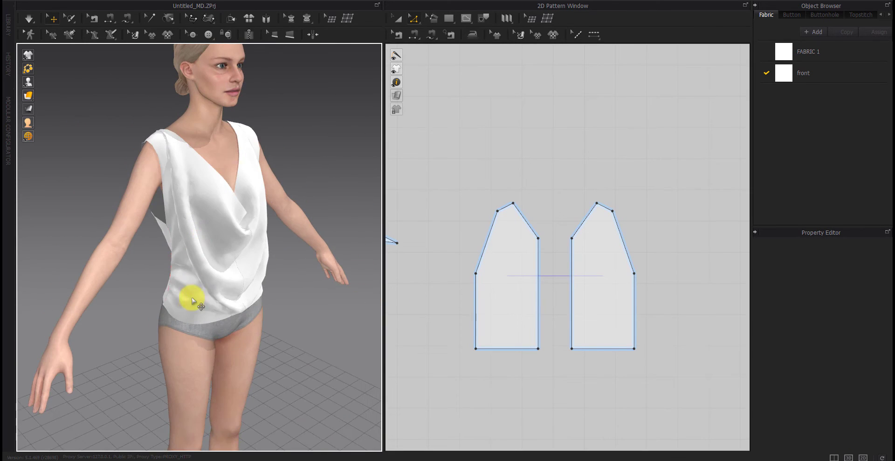
drag(192, 298, 192, 313)
key(ctrl+z)
click(295, 334)
key(space)
right_drag(295, 334, 253, 315)
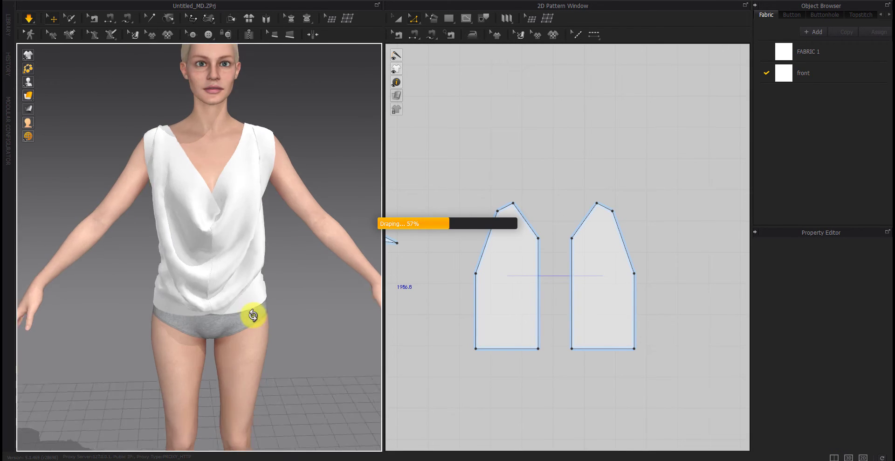
click(160, 131)
right_drag(210, 120, 210, 176)
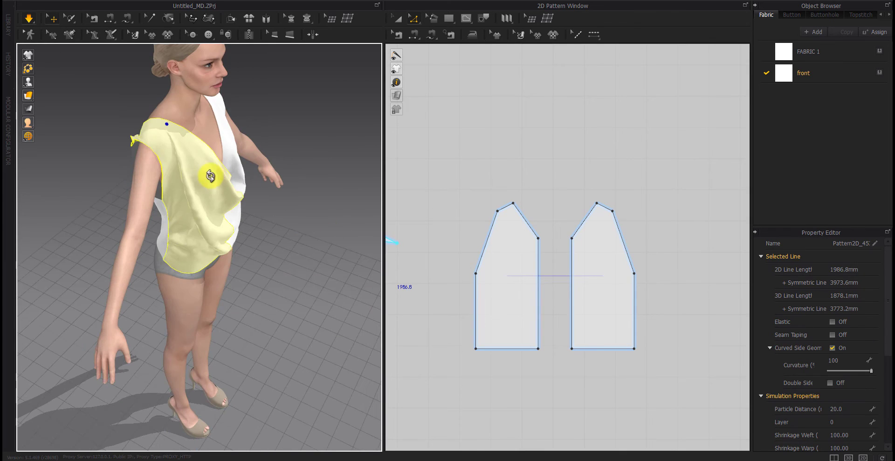
drag(176, 113, 237, 126)
right_drag(261, 236, 208, 205)
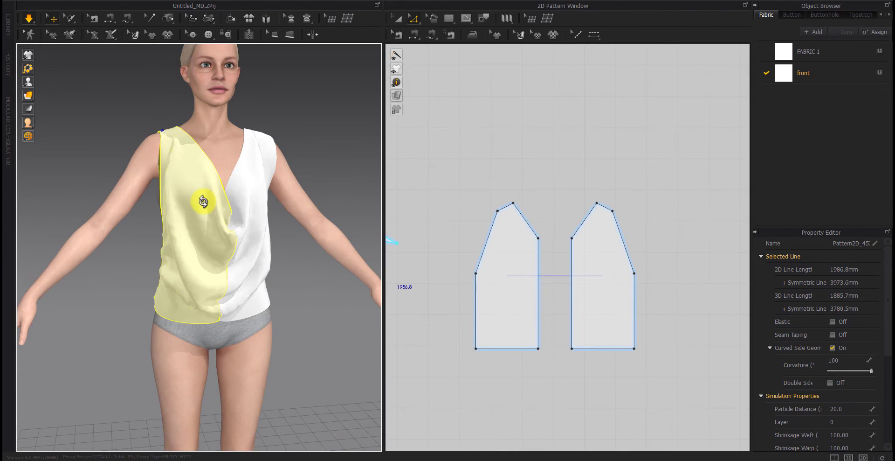
Try to move the front panels' neckline corner away from the center and down, and to lower their bottom edge
middle_drag(484, 326, 577, 301)
scroll(526, 316, down, 5)
middle_drag(527, 316, 574, 295)
click(472, 335)
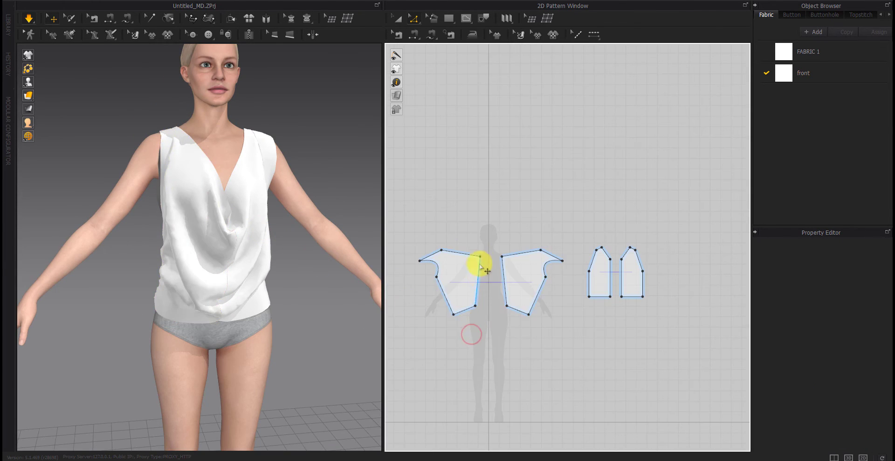
drag(480, 257, 471, 263)
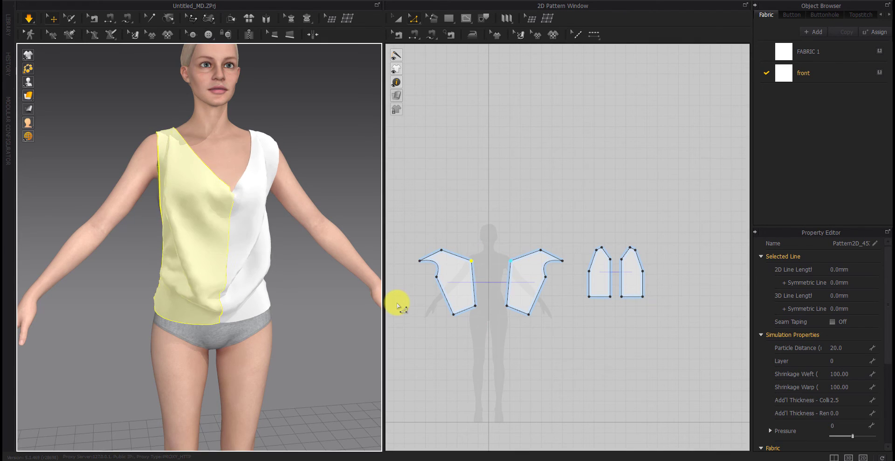
right_drag(333, 306, 298, 323)
drag(472, 261, 471, 265)
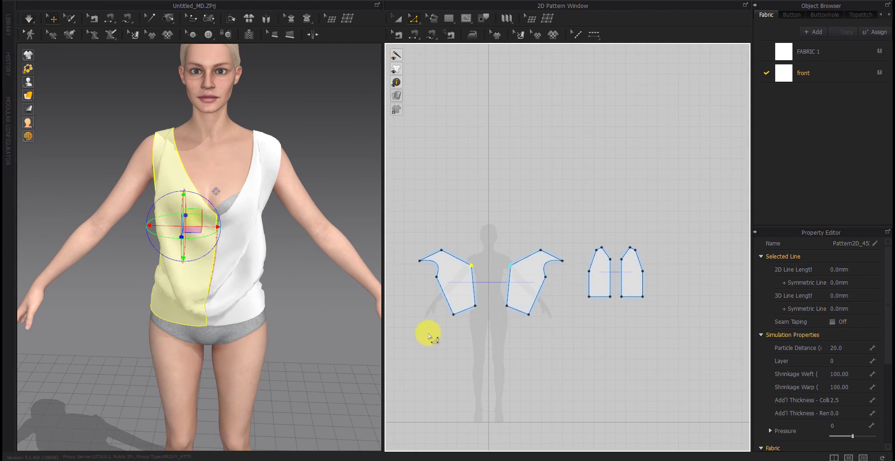
drag(280, 147, 240, 112)
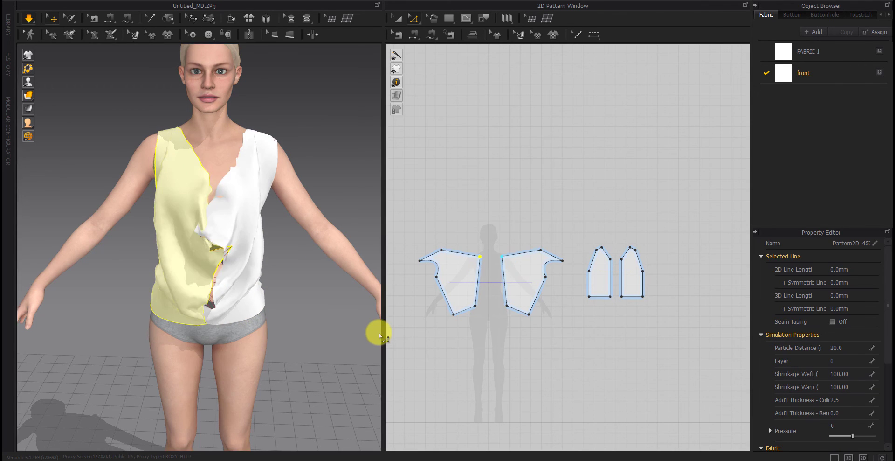
click(465, 312)
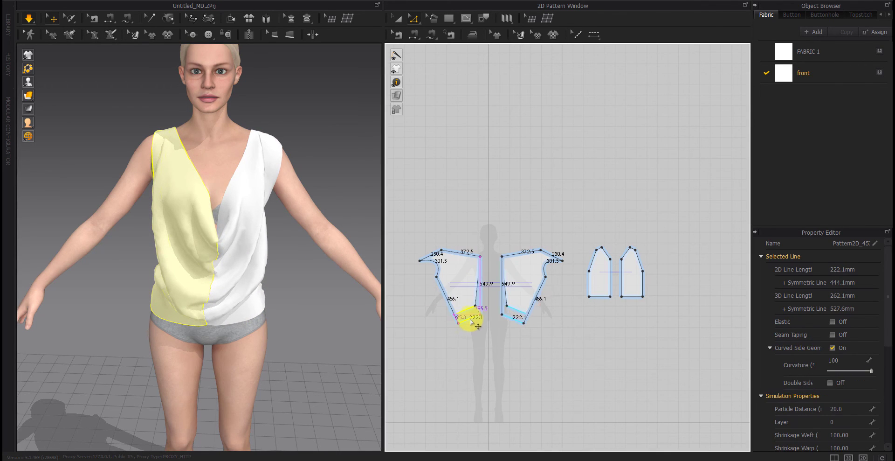
click(427, 350)
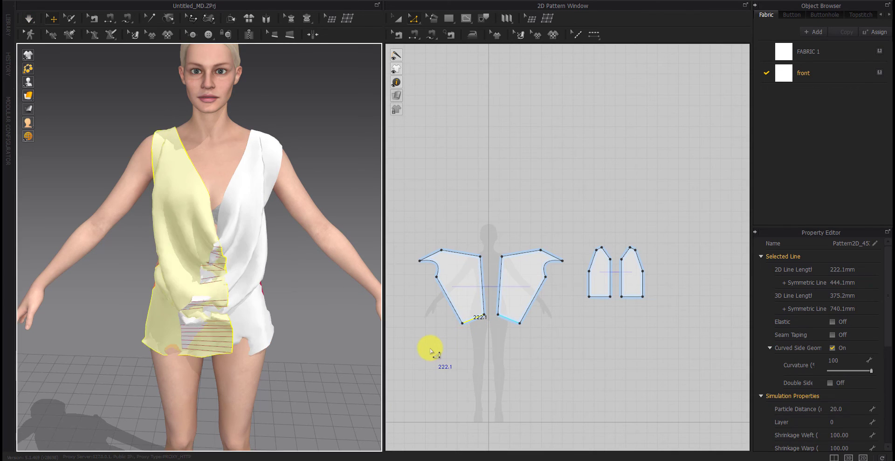
Pull the simulated front and back panels by their cloth to settle the drape at the shoulders and neckline
click(255, 123)
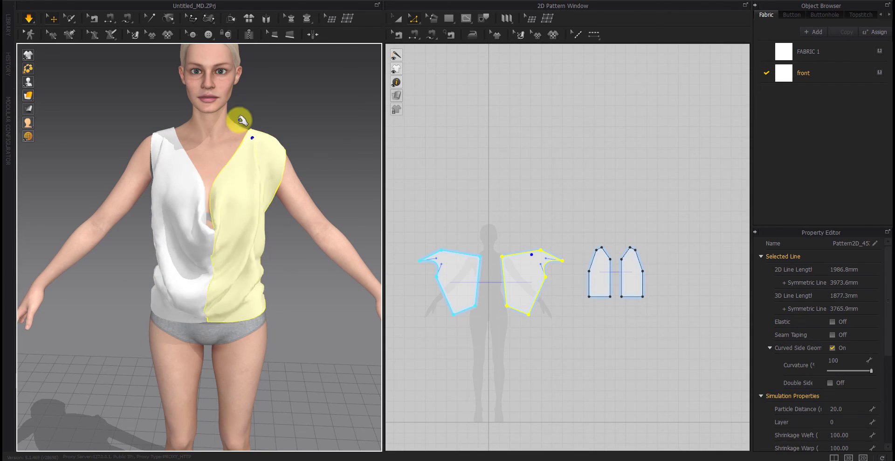
right_drag(173, 223, 225, 239)
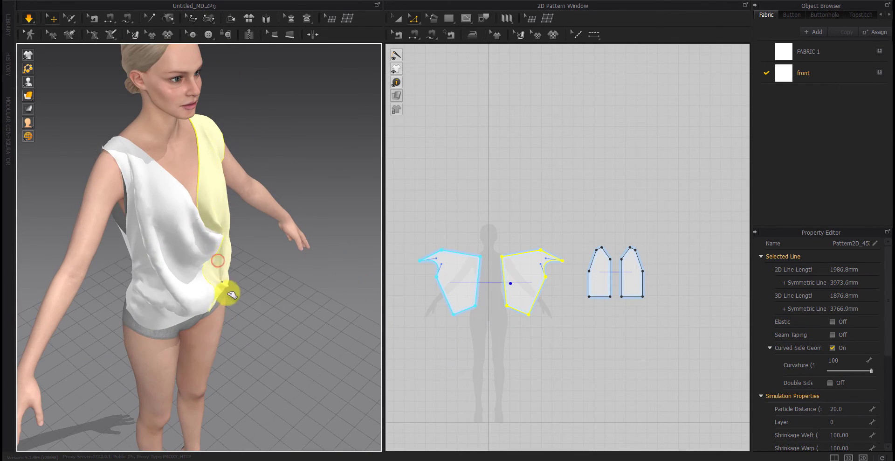
right_drag(232, 295, 112, 297)
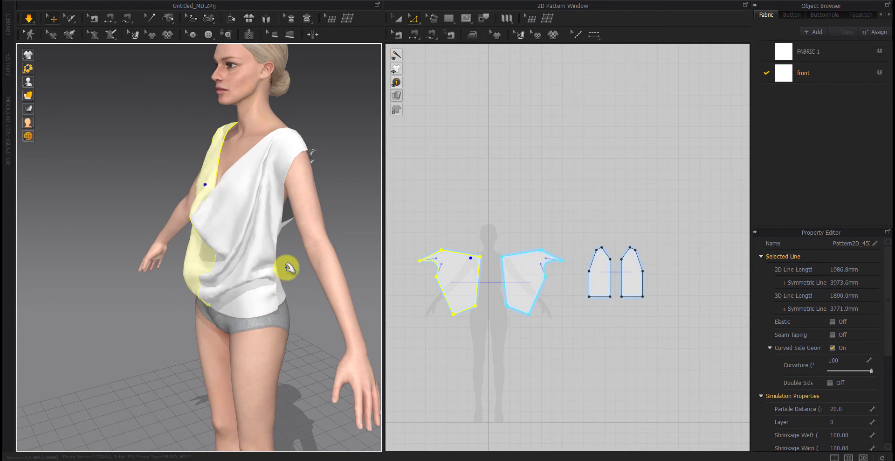
right_drag(290, 268, 220, 180)
click(224, 124)
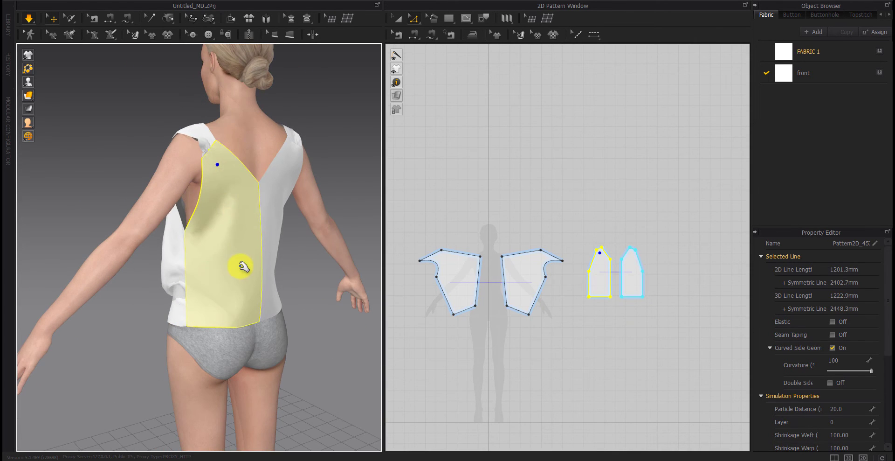
right_drag(242, 267, 275, 291)
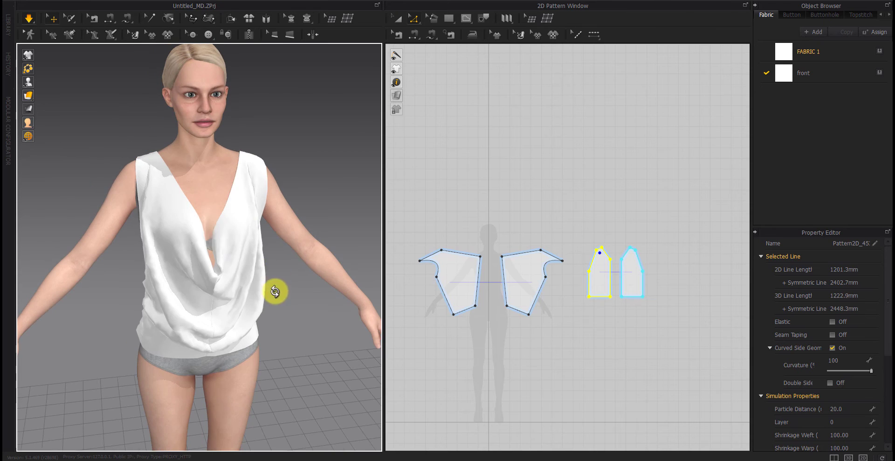
click(622, 332)
right_drag(269, 300, 251, 299)
click(223, 229)
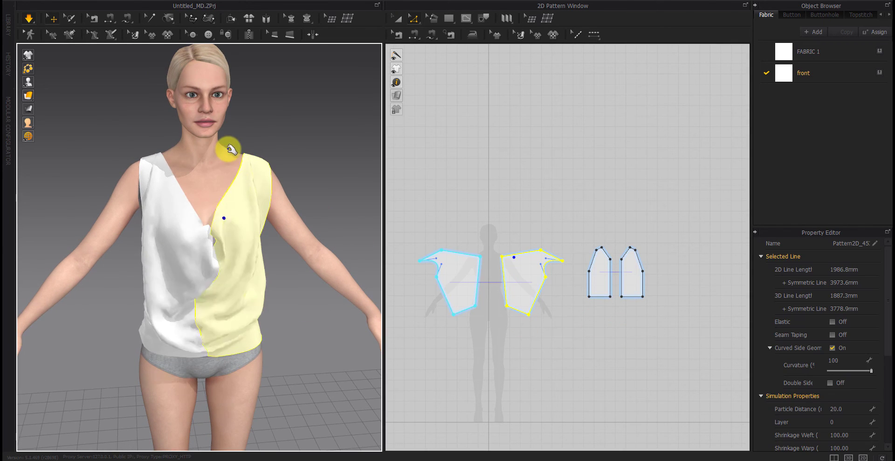
Set the Particle Distance of all four panels to 5 and simulate the garment to preview the finer cowl folds
click(458, 334)
drag(686, 220, 340, 359)
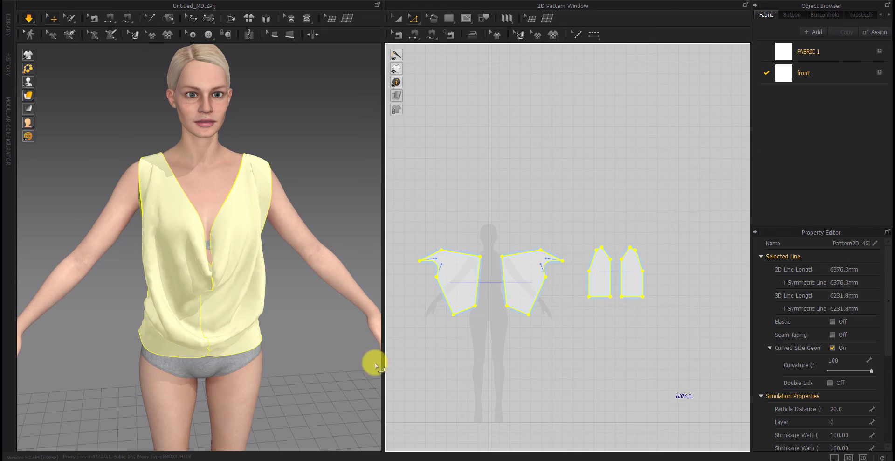
click(847, 408)
text(5)
click(668, 333)
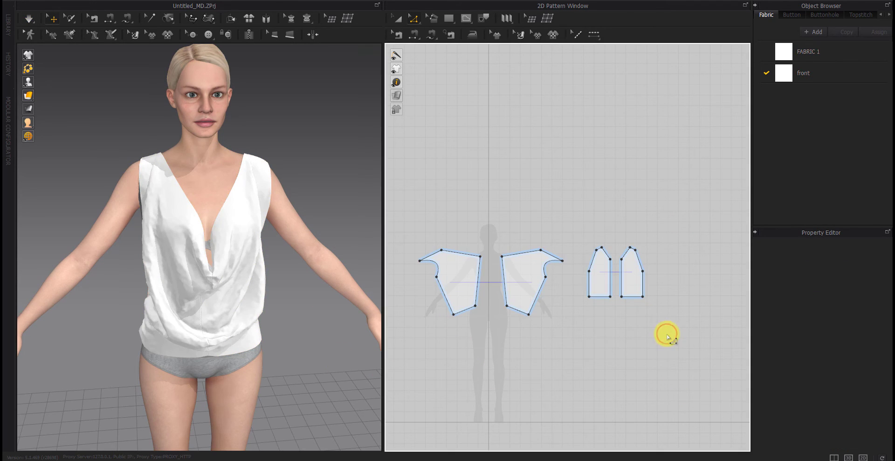
mouse_move(292, 352)
right_down()
mouse_move(317, 347)
mouse_move(298, 347)
right_up()
right_drag(145, 300, 364, 361)
scroll(244, 330, down, 3)
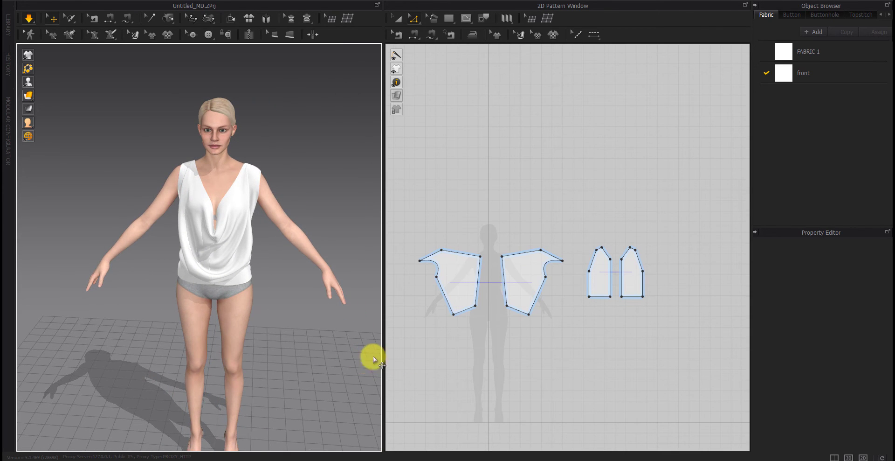
Set the Particle Distance of all four panels back to 20 and clear the selection
click(675, 217)
key(ctrl+a)
click(840, 407)
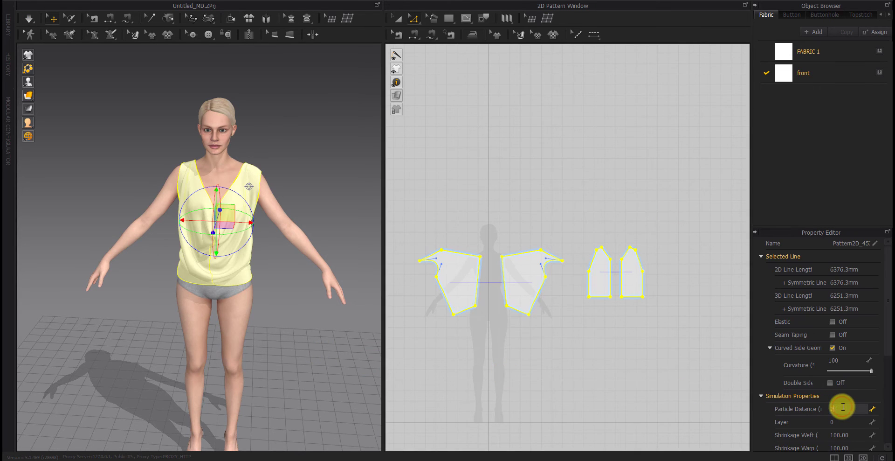
text(20)
key(Return)
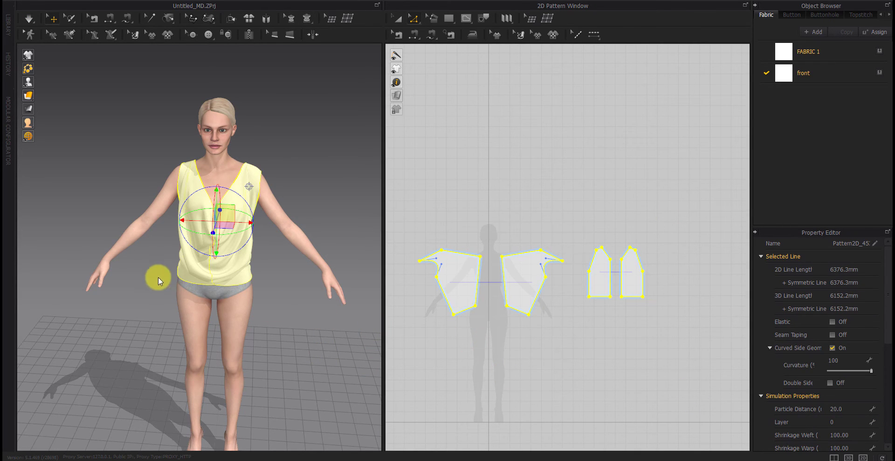
right_drag(128, 287, 240, 272)
click(343, 302)
right_drag(343, 302, 231, 301)
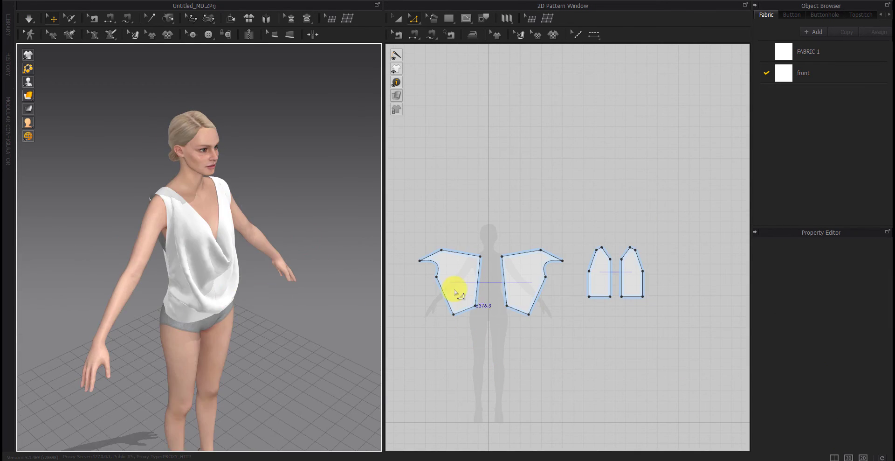
Move the front panels' pointed shoulder tip inward to shorten the strap extension and simulate the change from the back
scroll(455, 289, up, 4)
scroll(455, 289, down, 3)
middle_click(455, 290)
click(426, 257)
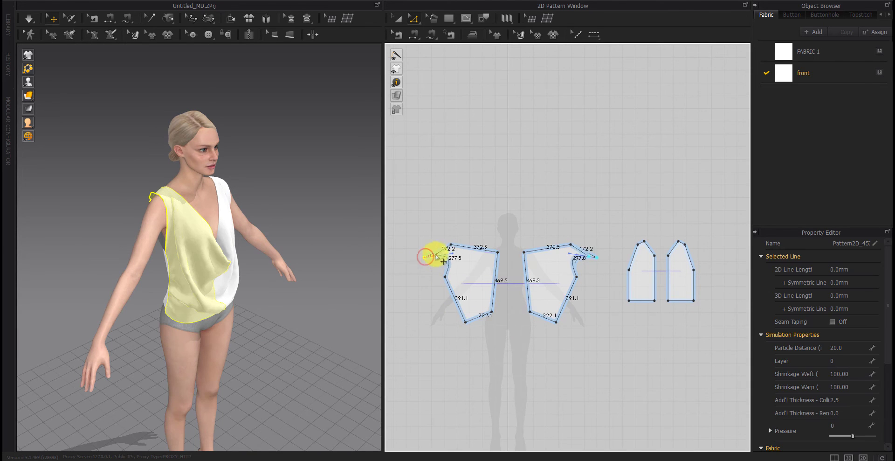
right_drag(322, 267, 383, 283)
scroll(361, 141, up, 4)
click(362, 140)
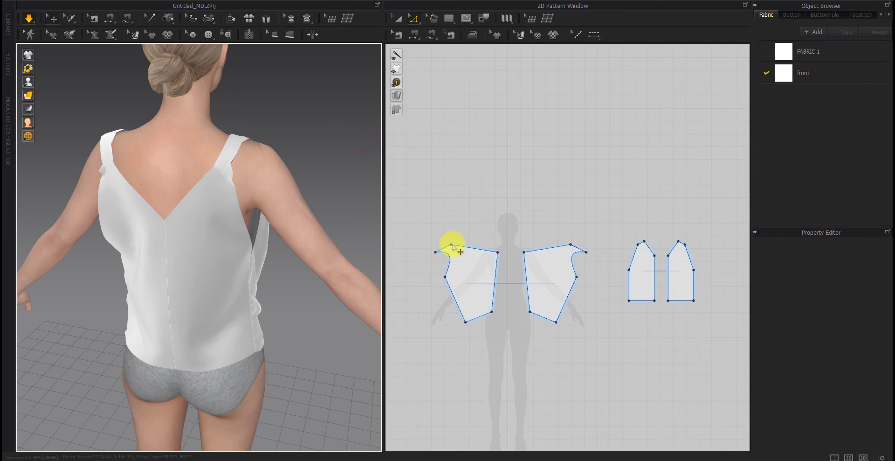
Raise the front panels' upper shoulder corner slightly and pull the straps into place on the avatar's shoulders
drag(452, 244, 452, 242)
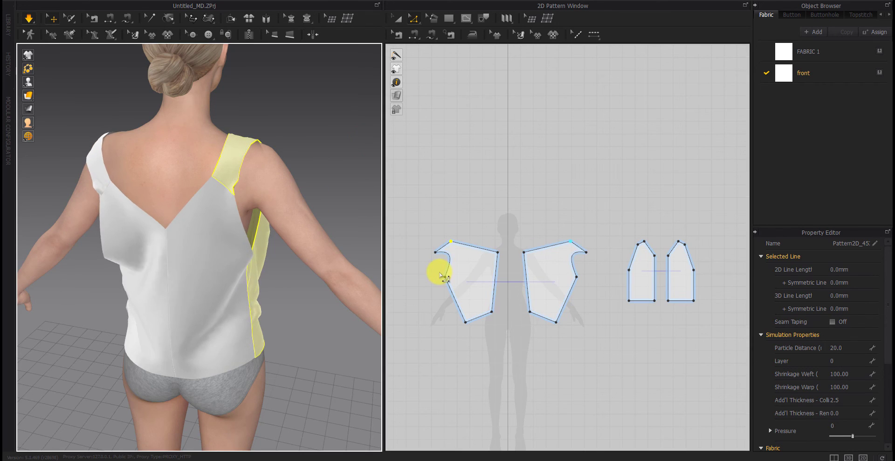
right_drag(226, 242, 245, 225)
drag(111, 139, 173, 92)
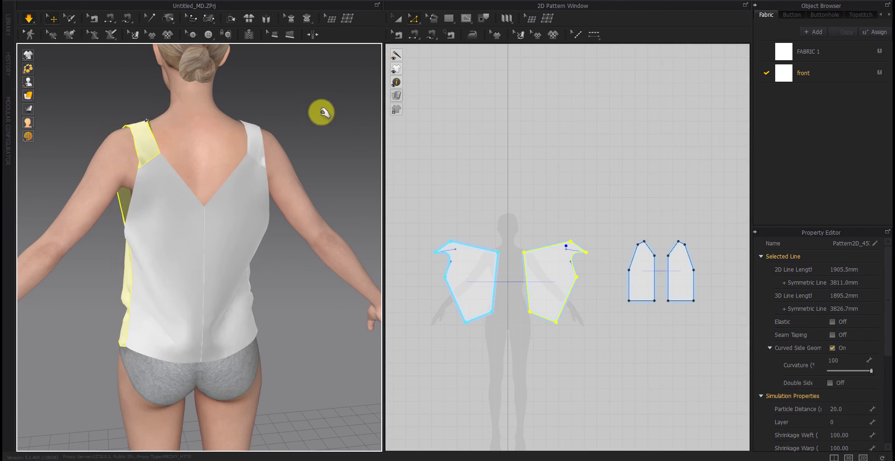
click(322, 112)
right_drag(314, 189, 277, 185)
click(136, 122)
click(353, 161)
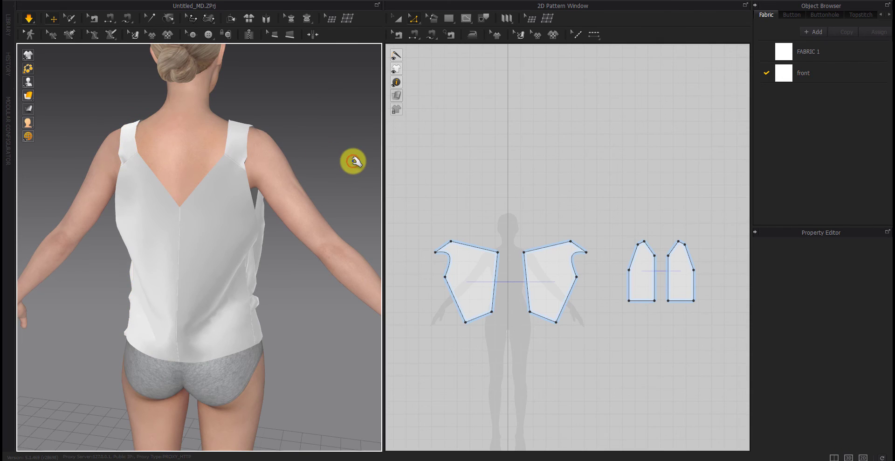
Convert the front panels' curved armhole edge into a straight line
right_click(449, 255)
click(466, 279)
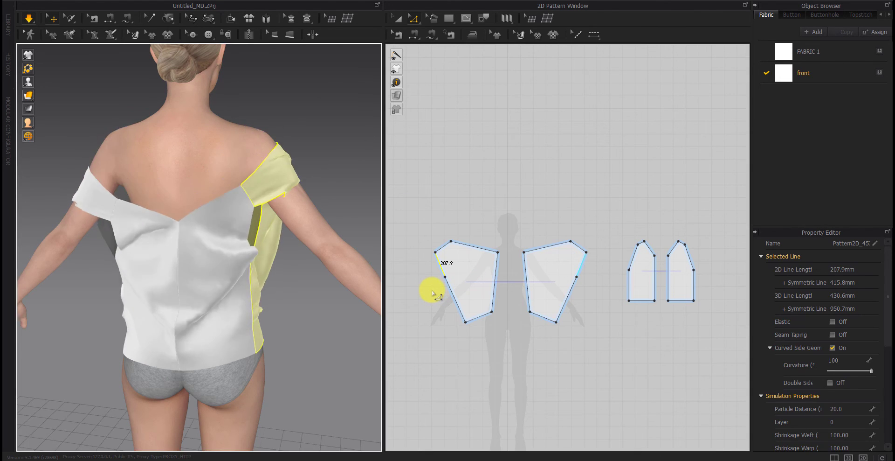
Curve the front panels' straight armhole edge inward and simulate the new armhole from the front
click(413, 280)
click(443, 267)
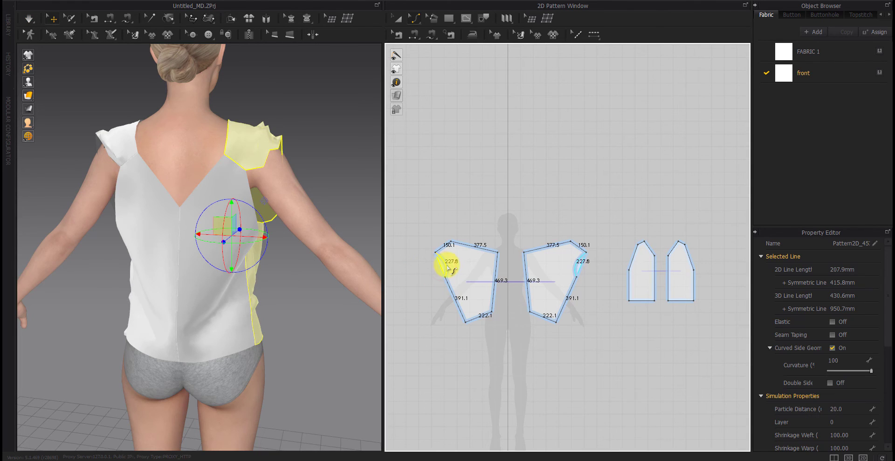
drag(455, 271, 456, 261)
key(space)
right_drag(314, 280, 132, 280)
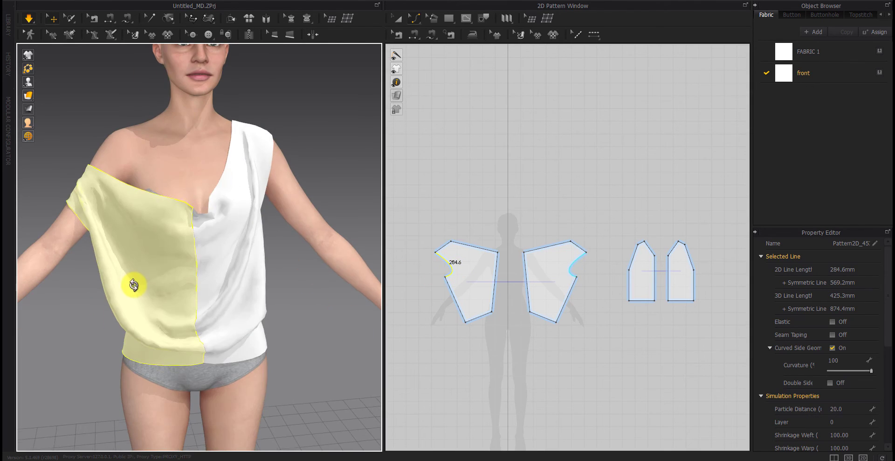
Pull the fallen front strap up onto the avatar's shoulder so both straps sit evenly
drag(96, 176, 106, 202)
right_drag(133, 204, 232, 260)
drag(220, 262, 108, 113)
right_drag(246, 266, 197, 303)
scroll(198, 302, down, 1)
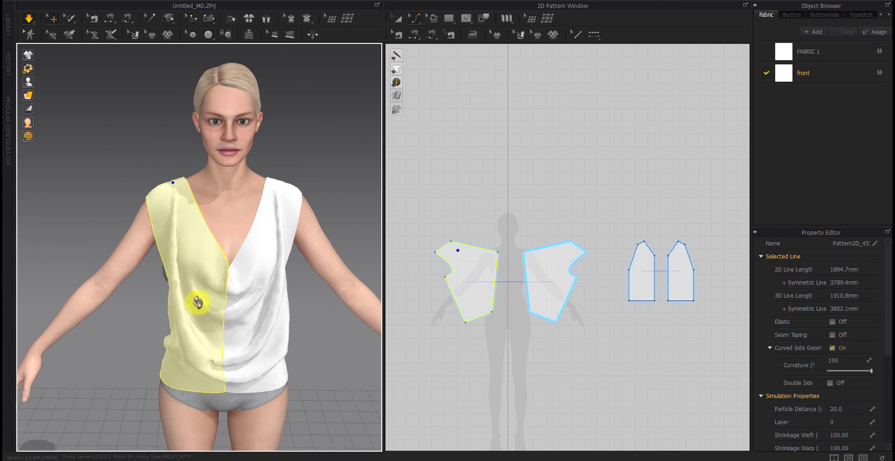
drag(164, 189, 193, 167)
right_drag(212, 157, 214, 354)
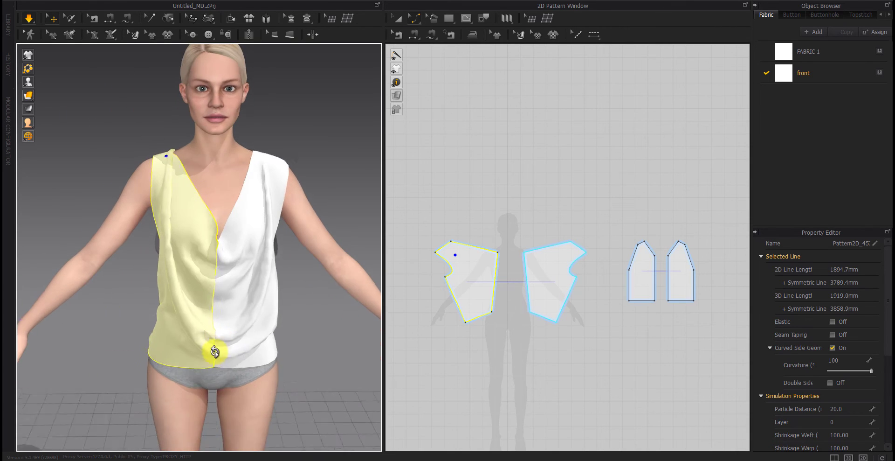
Try moving the front panels' centre neckline corner inward with simulation, and undo the change
click(424, 267)
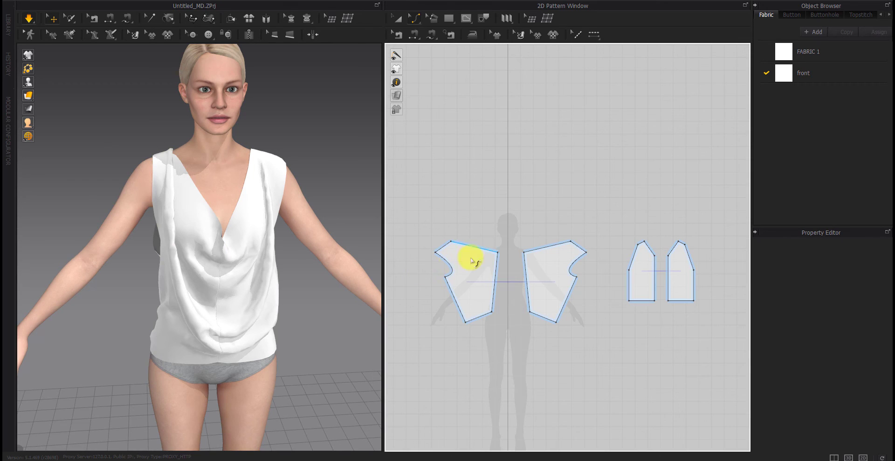
click(496, 252)
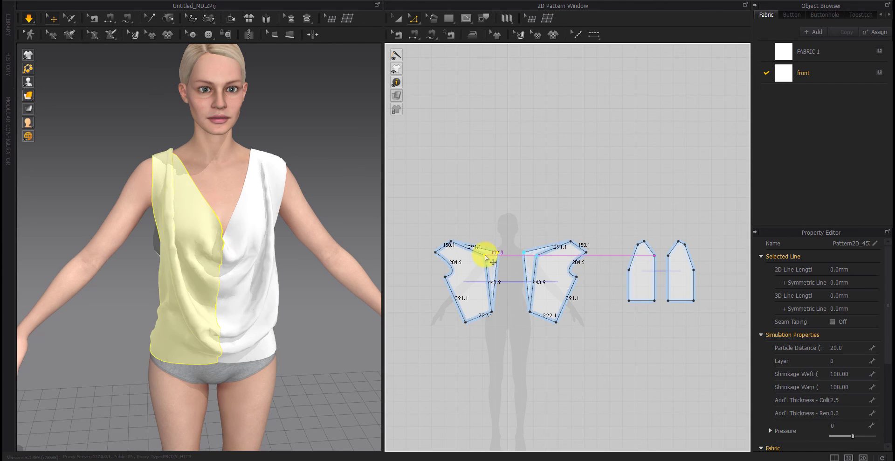
drag(484, 255, 484, 254)
key(space)
key(ctrl+z)
key(ctrl+z)
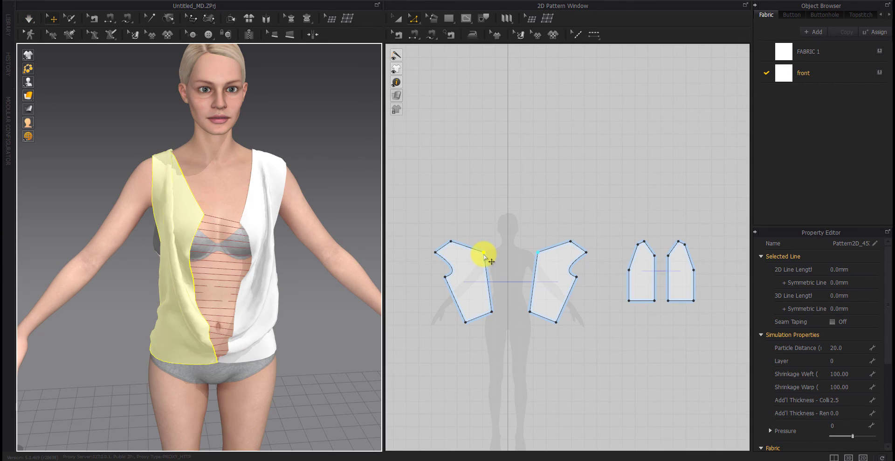
Pull the front panel's slipped strap back up over the avatar's shoulder, working from behind
right_drag(340, 235, 315, 232)
drag(310, 205, 352, 223)
right_drag(353, 223, 202, 243)
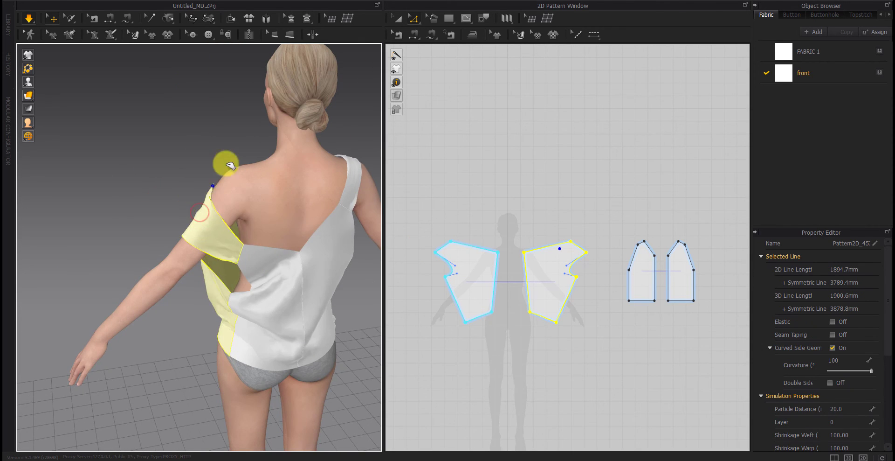
drag(231, 166, 304, 132)
click(223, 204)
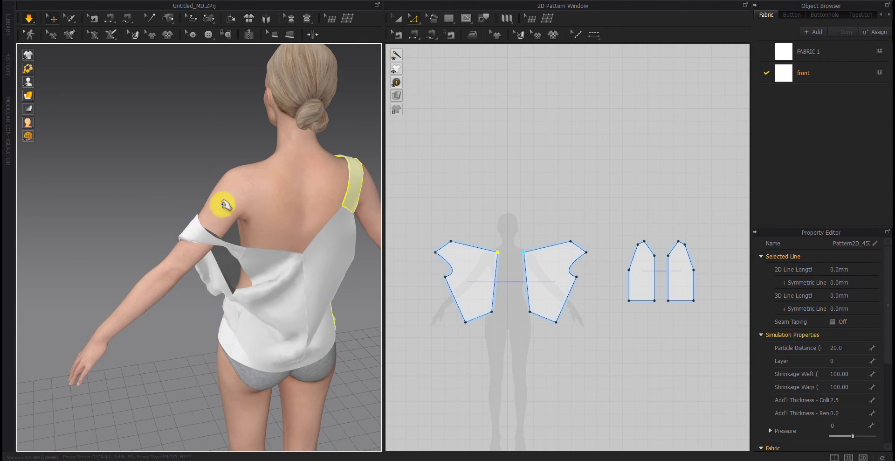
drag(202, 212, 316, 91)
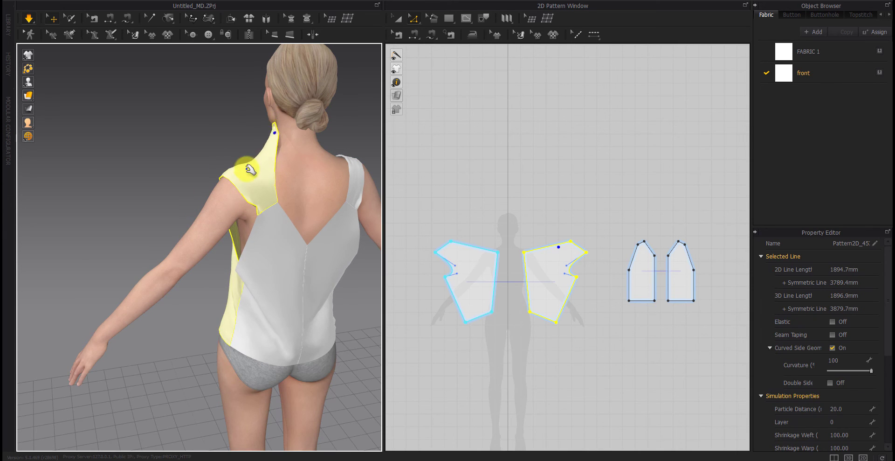
Adjust the strap over the avatar's other shoulder, pulling the front panel into place from the side and front
right_drag(272, 161, 332, 181)
drag(193, 143, 198, 147)
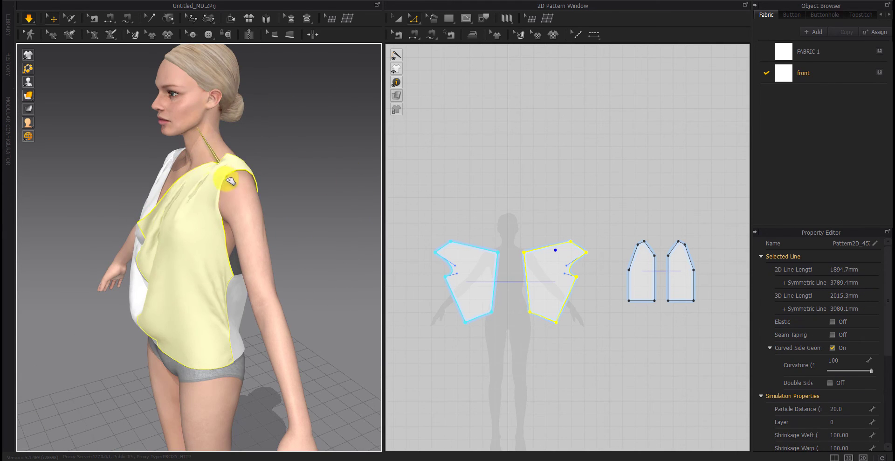
right_drag(218, 148, 309, 197)
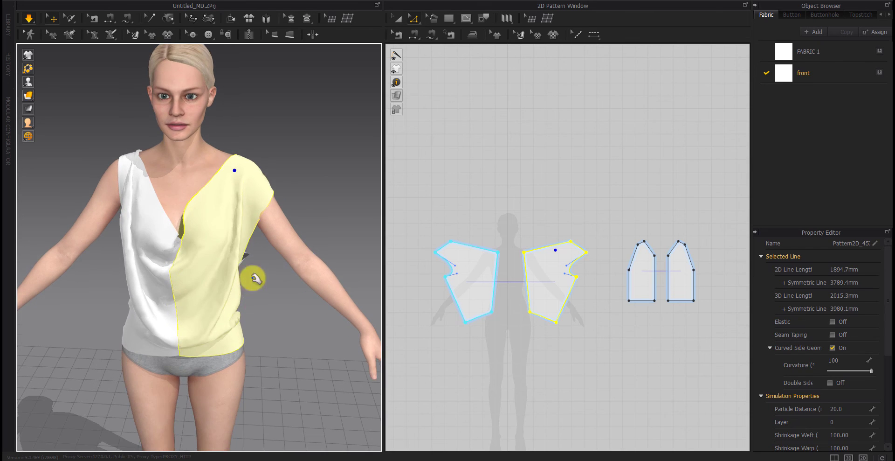
drag(254, 276, 239, 114)
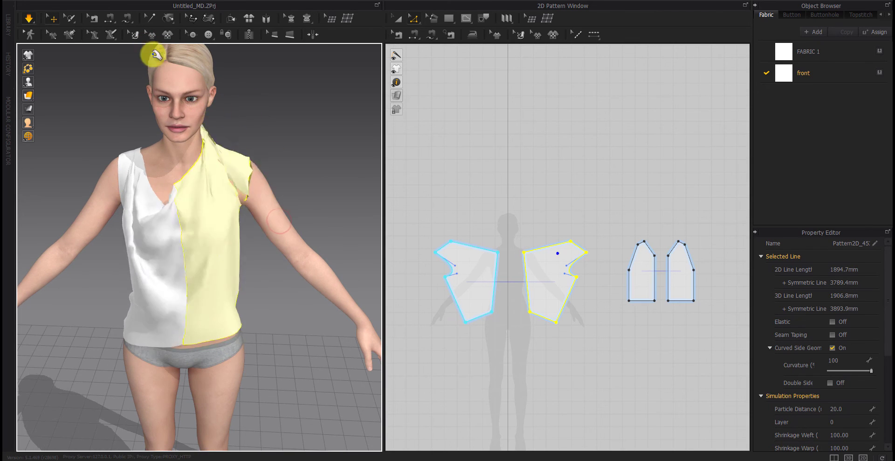
click(307, 214)
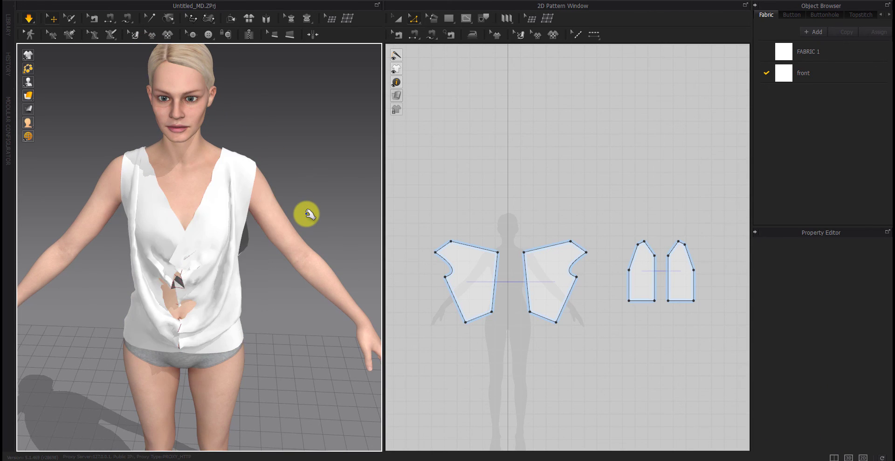
Undo the latest garment adjustments and restart the simulation
key(ctrl+z)
key(ctrl+z)
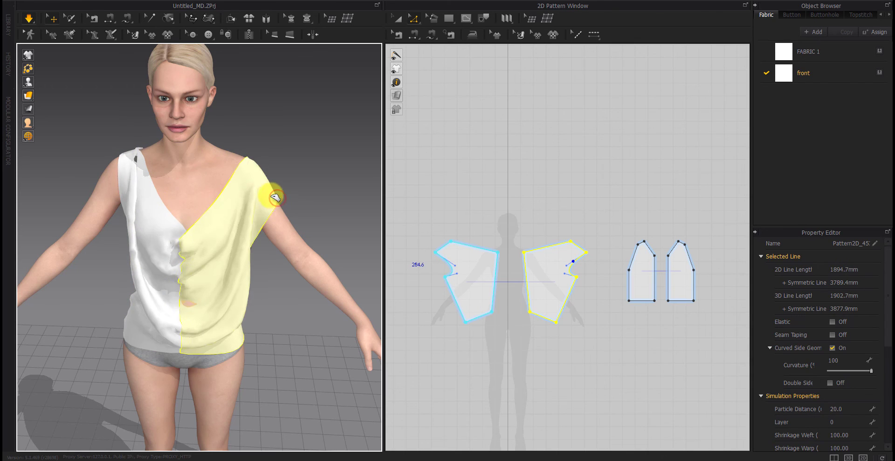
key(ctrl+z)
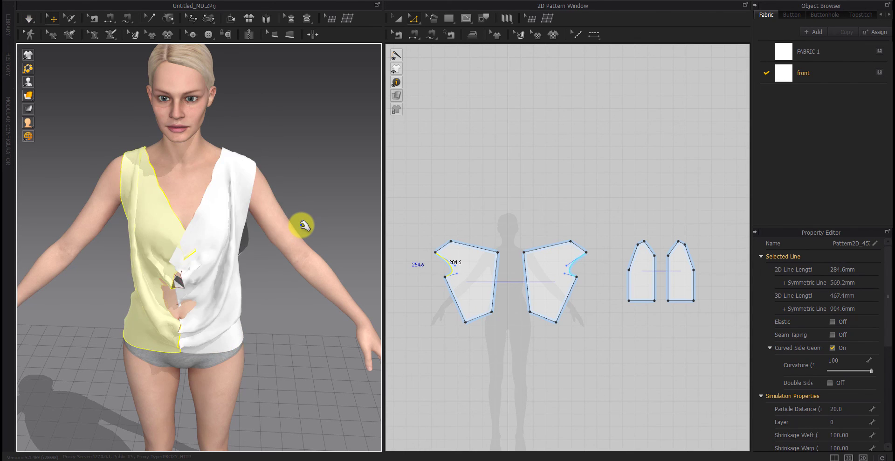
right_drag(316, 258, 497, 242)
click(221, 236)
key(ctrl+z)
key(space)
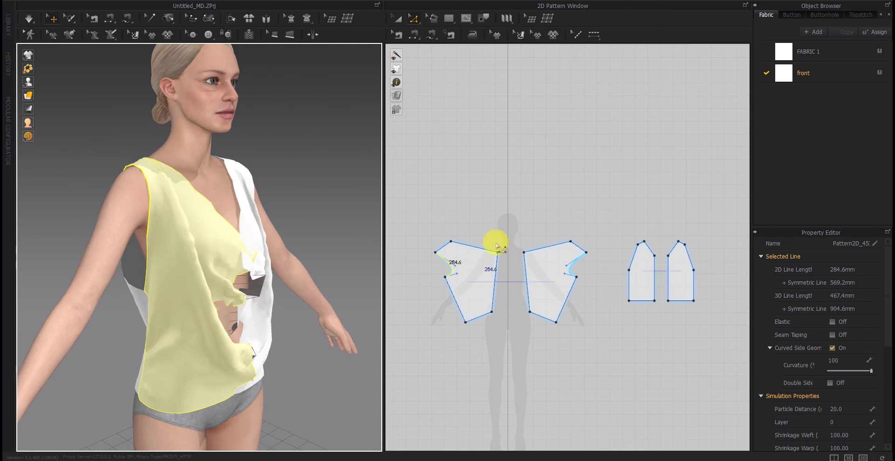
Pull the slipping front panels toward the avatar's shoulders, working around from the back to the side
right_drag(266, 245, 98, 246)
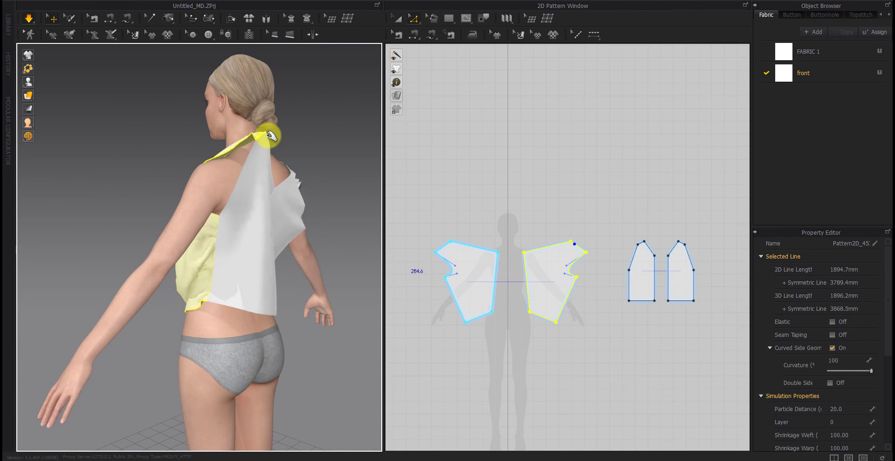
right_drag(278, 147, 264, 276)
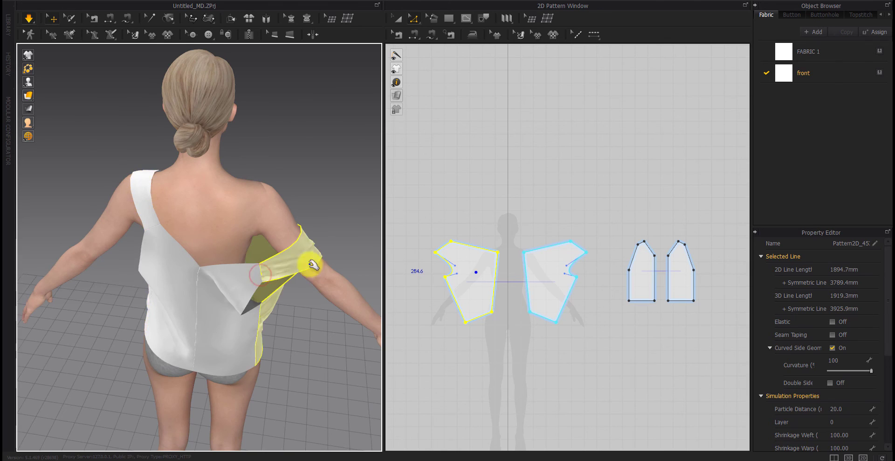
right_drag(311, 264, 305, 247)
right_drag(247, 161, 227, 251)
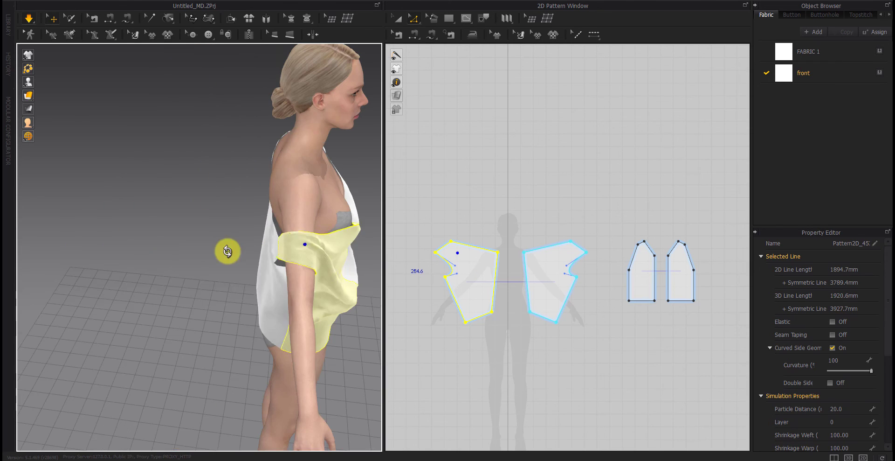
drag(302, 185, 309, 114)
right_drag(362, 180, 266, 243)
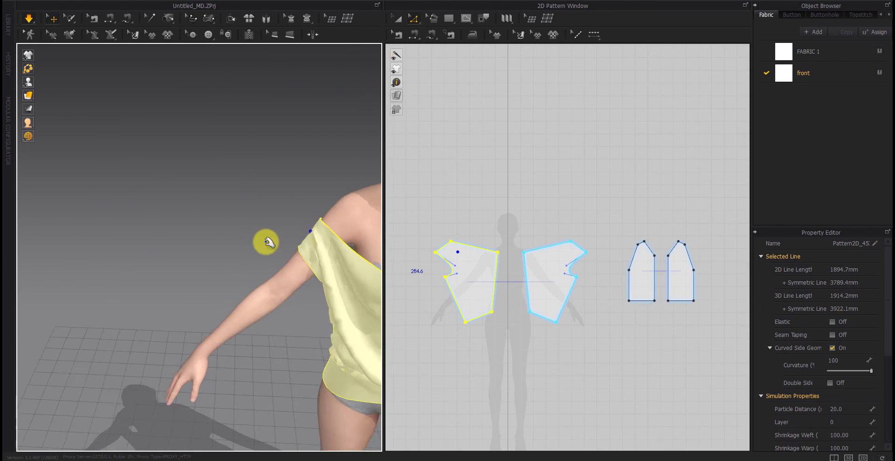
Try to pull the dropped front straps from the upper arms onto the shoulders, facing the avatar
middle_drag(266, 242, 175, 226)
drag(208, 222, 219, 199)
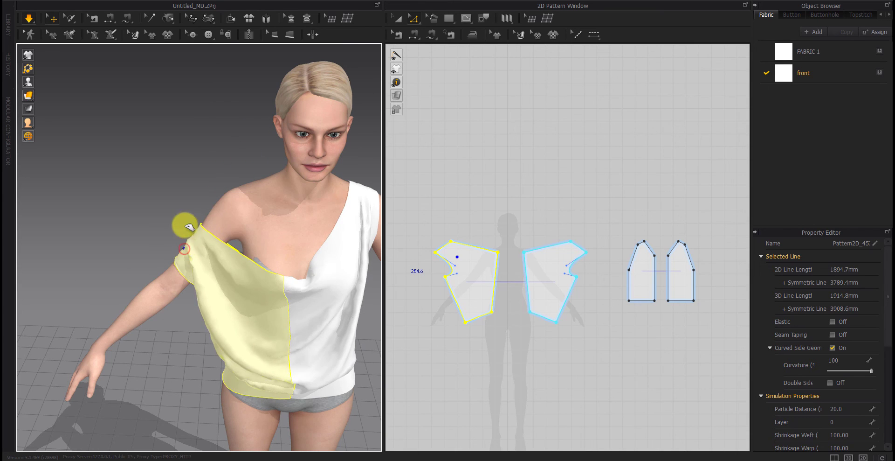
mouse_move(189, 228)
mouse_down()
mouse_move(194, 125)
mouse_move(266, 125)
mouse_move(304, 150)
mouse_move(202, 235)
mouse_up()
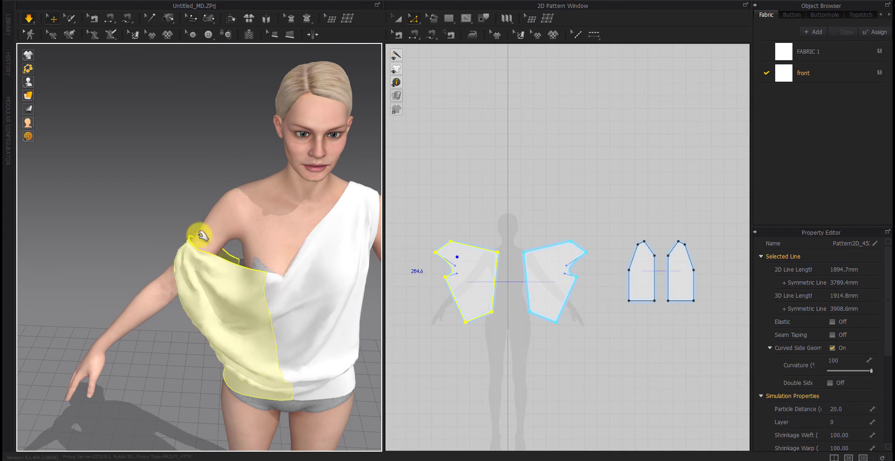
drag(320, 92, 185, 252)
drag(408, 95, 398, 101)
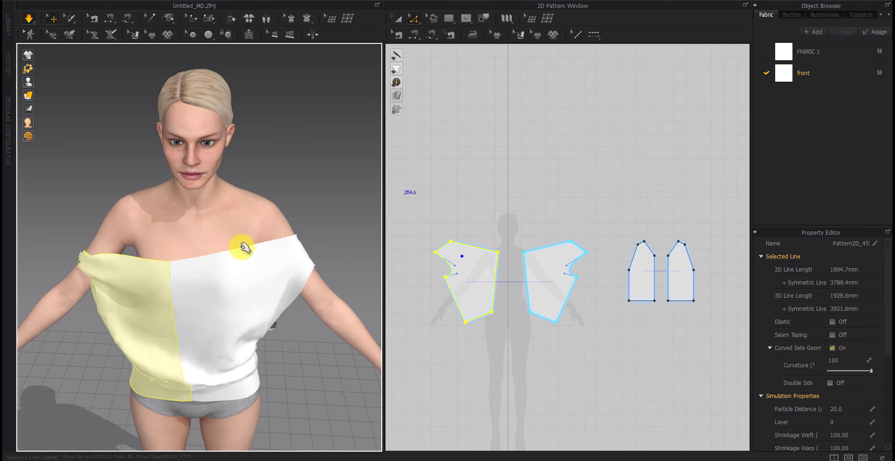
Undo the front panels' armhole edits back to the earlier curve with the deeper upper hook, and simulate
click(242, 247)
key(ctrl+z)
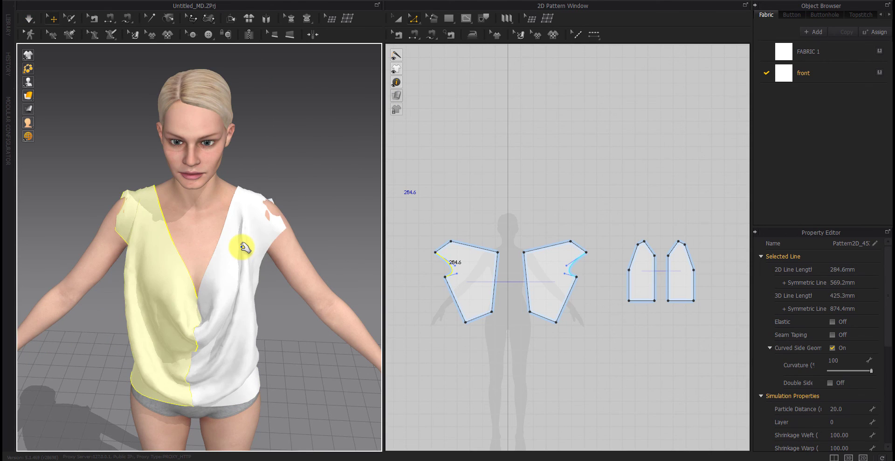
key(ctrl+z)
key(ctrl+z)
key(ctrl+z)
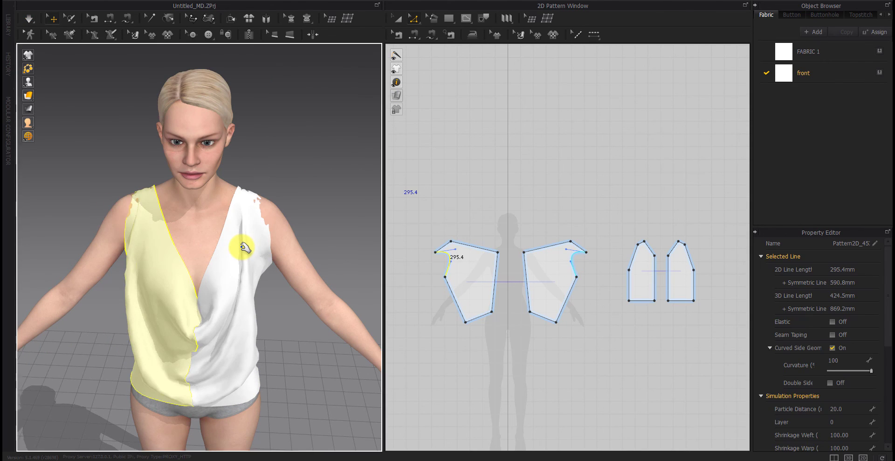
key(space)
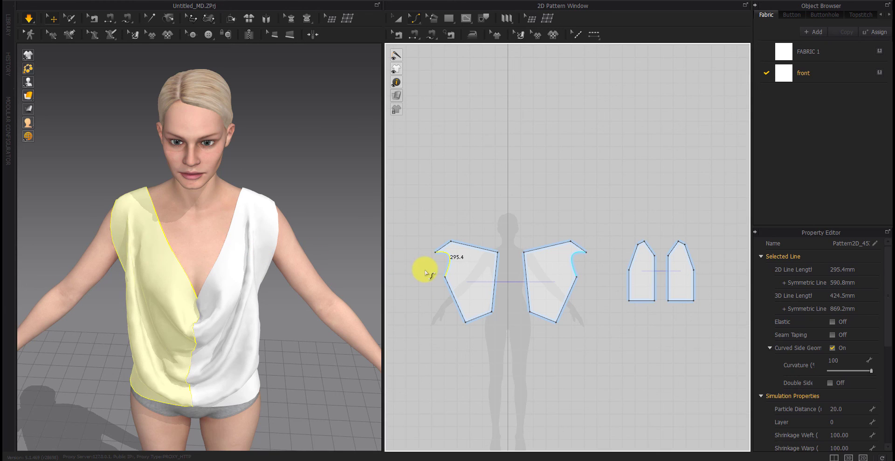
click(424, 270)
Set the Particle Distance of all four panels to 5 and clear the selection
key(c)
right_drag(280, 301, 337, 367)
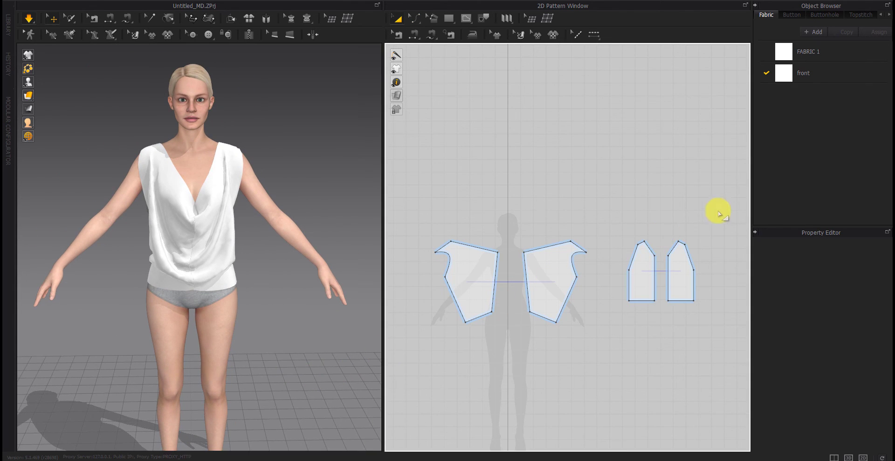
drag(419, 358, 420, 357)
double_click(847, 409)
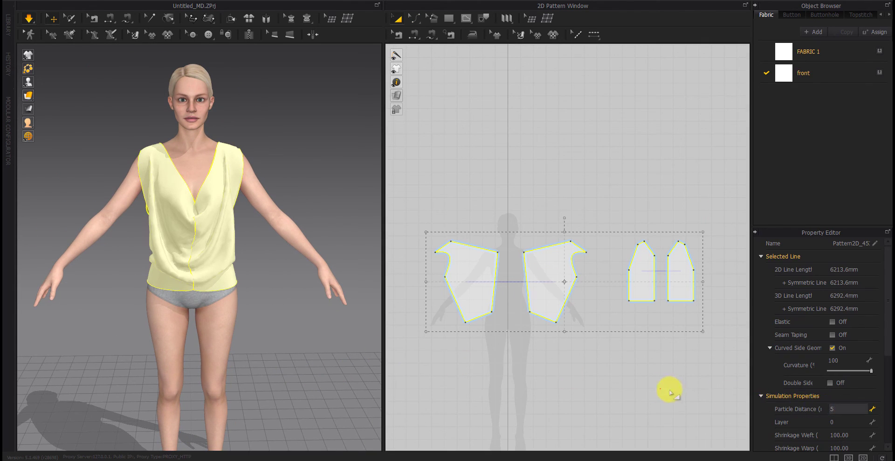
text(5)
key(Return)
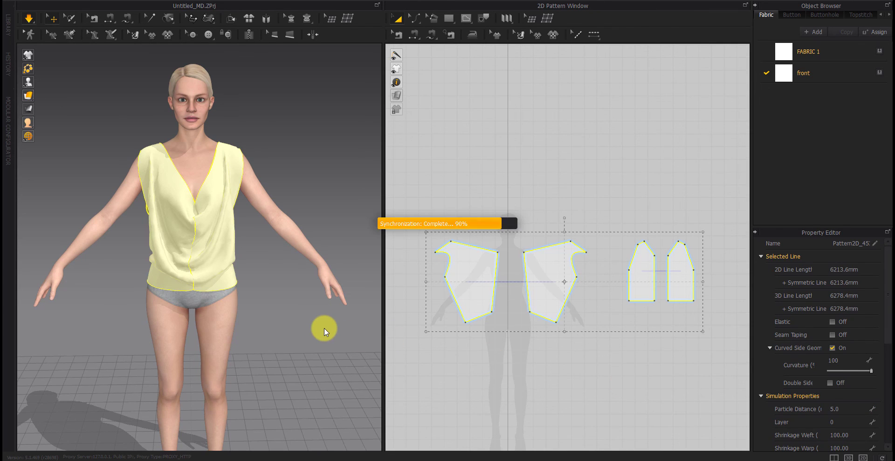
click(248, 269)
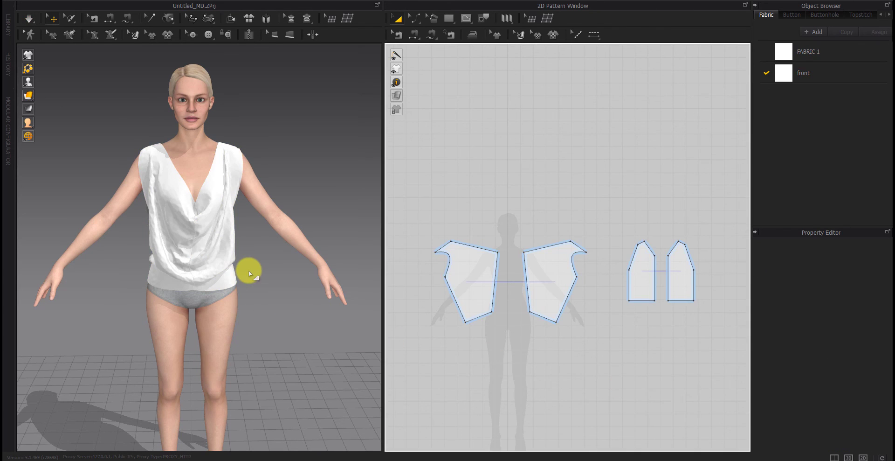
Switch to the 3D-only layout and simulate the refined top, checking its cowl drape close up and at full figure
click(849, 458)
scroll(369, 210, up, 4)
middle_drag(368, 211, 373, 214)
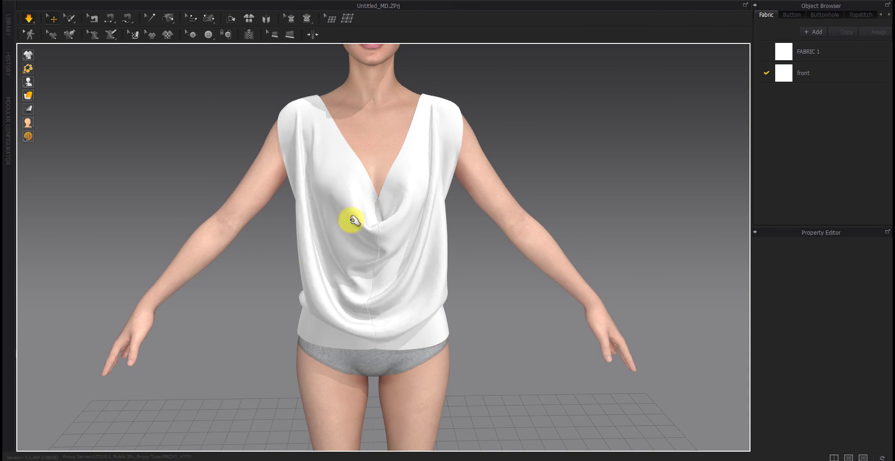
mouse_move(225, 296)
right_down()
mouse_move(272, 296)
mouse_move(257, 304)
mouse_move(160, 298)
mouse_move(242, 293)
right_up()
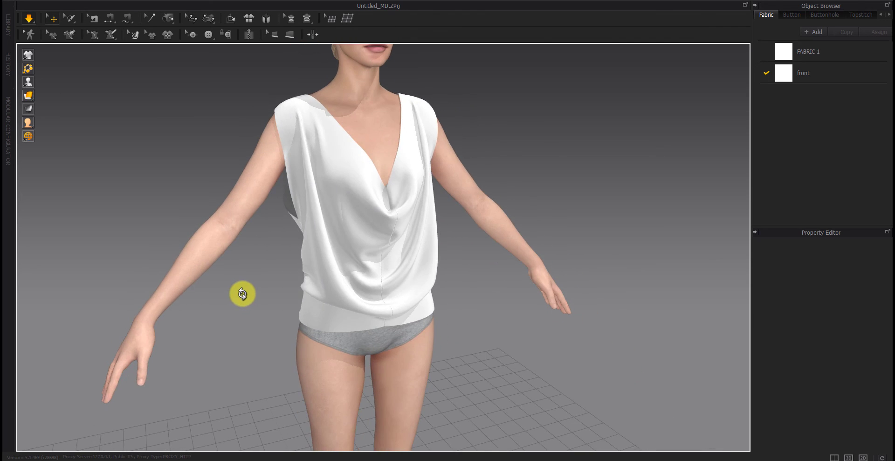
scroll(462, 301, down, 2)
scroll(444, 300, down, 3)
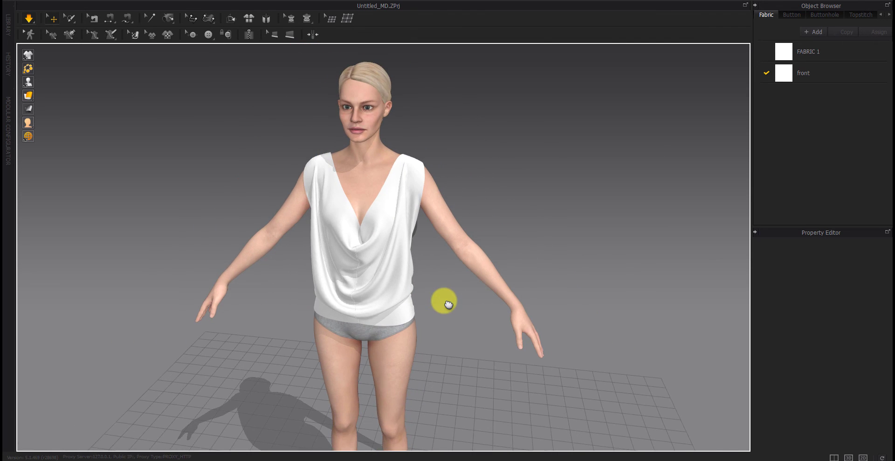
Select both fabrics, FABRIC 1 and front, and change their color to a deep, saturated dark red
click(812, 74)
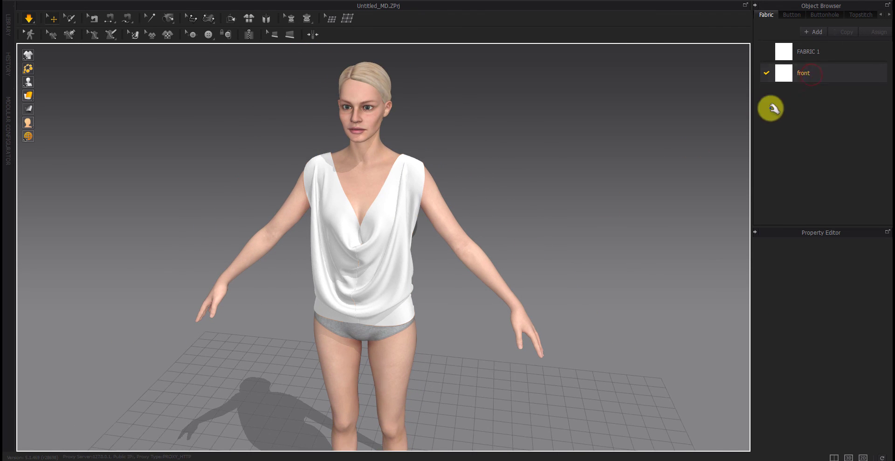
click(816, 51)
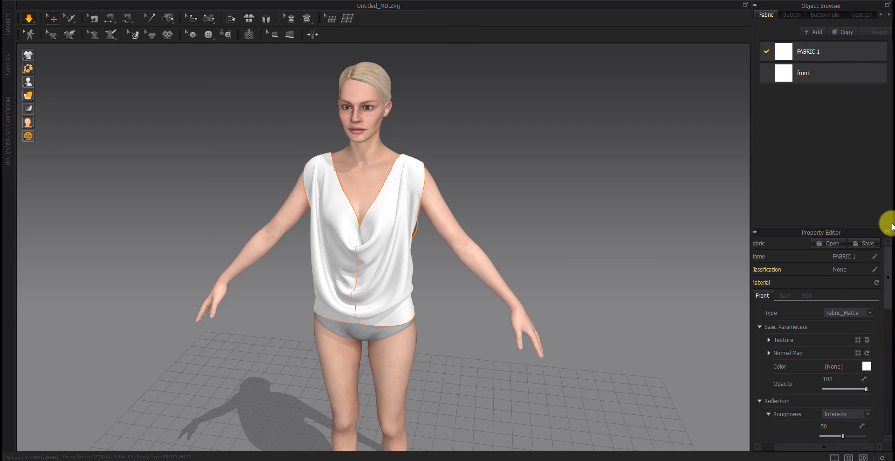
click(866, 366)
drag(441, 126, 454, 134)
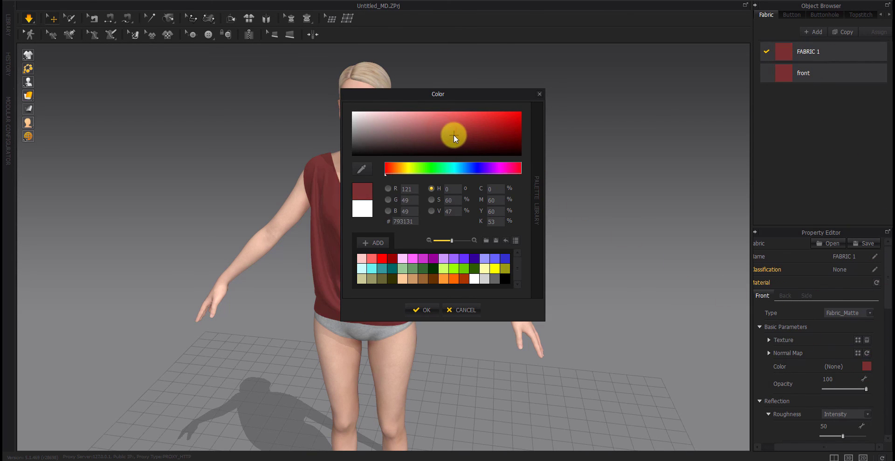
drag(460, 92, 575, 95)
drag(576, 134, 607, 132)
click(536, 309)
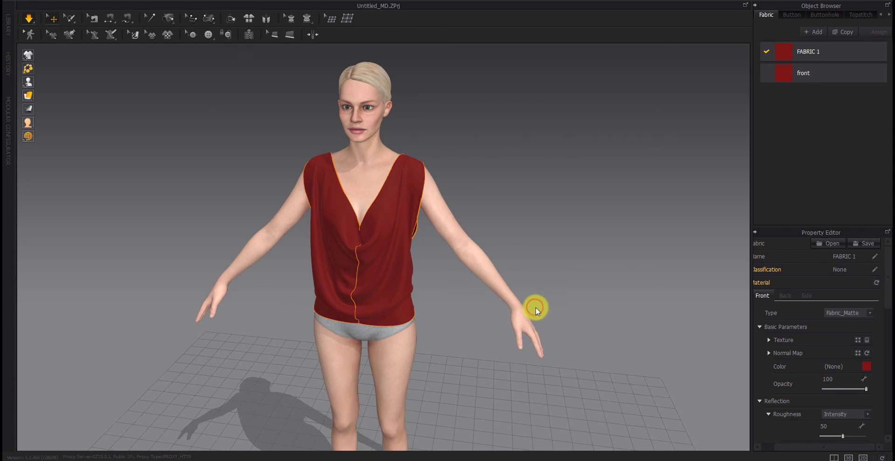
Set the Roughness intensity of both fabrics to 100 and clear the selection
click(869, 415)
click(788, 429)
drag(844, 437, 865, 437)
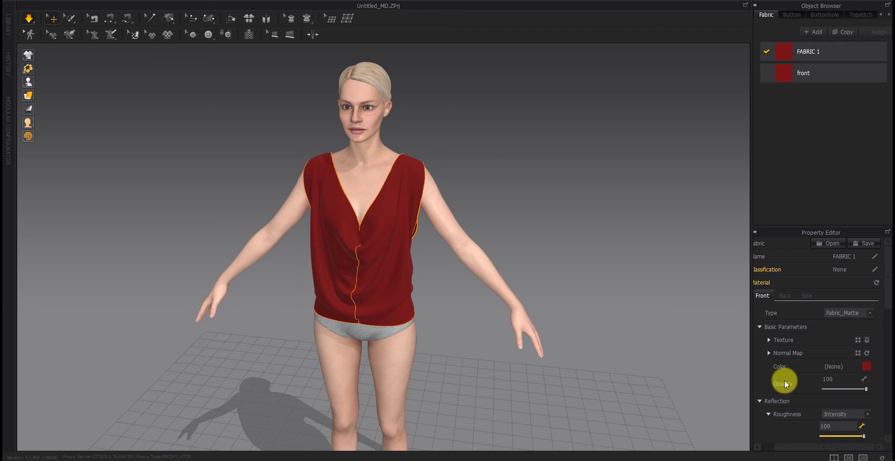
click(577, 238)
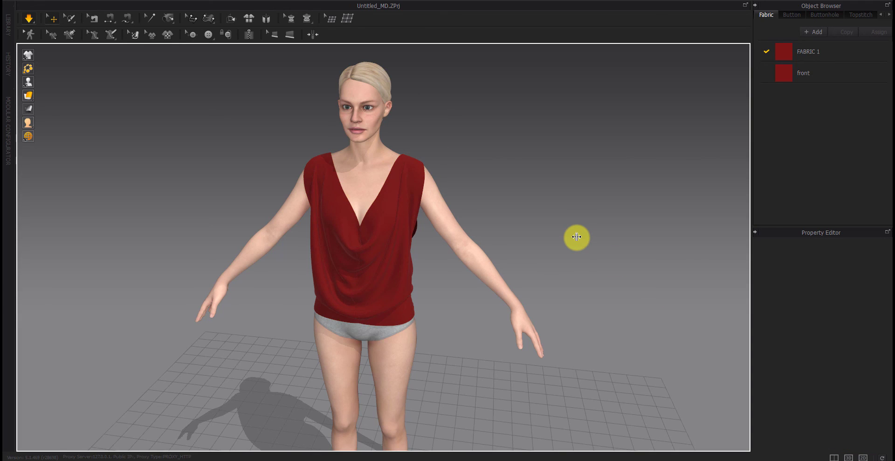
Reselect FABRIC 1 and front, set their Reflection Intensity to 0, and check the deselected red top on the avatar
click(809, 57)
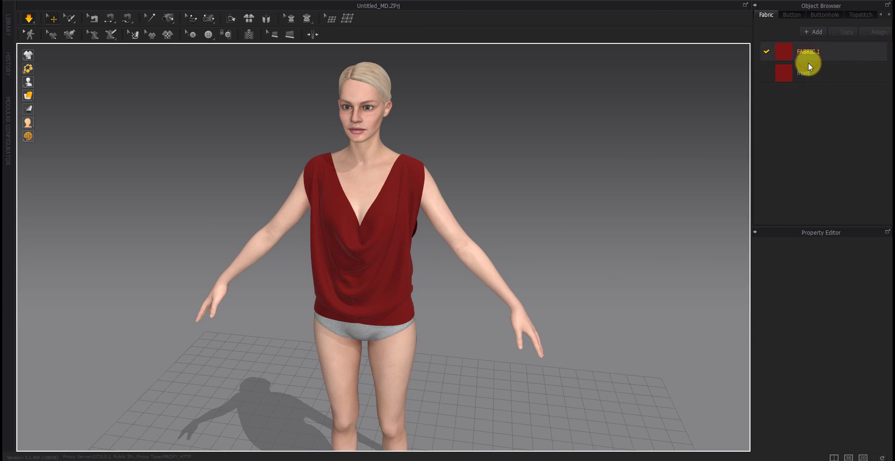
click(808, 73)
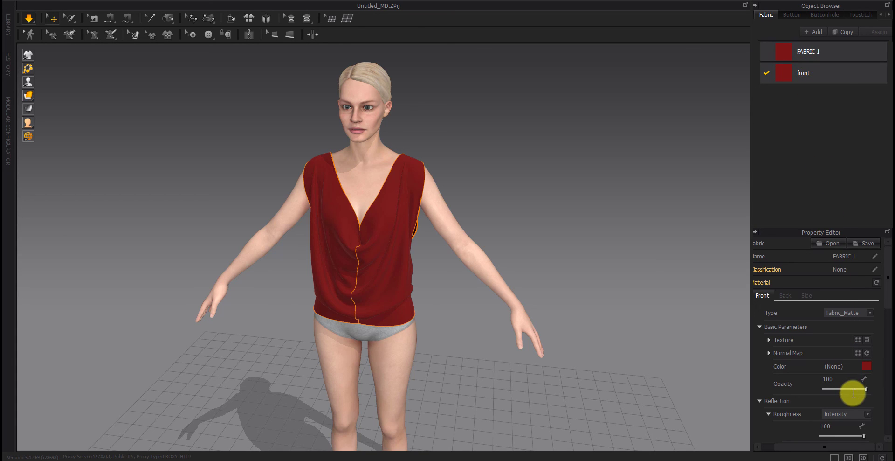
scroll(854, 393, down, 2)
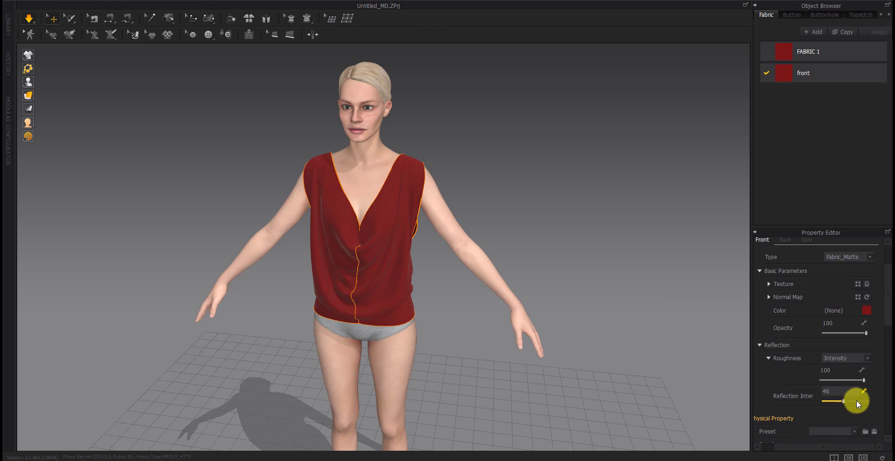
click(857, 400)
click(835, 402)
click(811, 402)
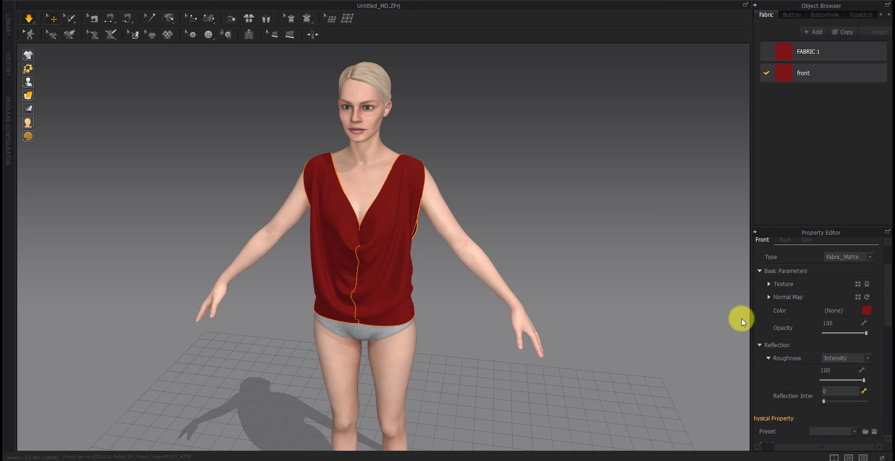
click(657, 207)
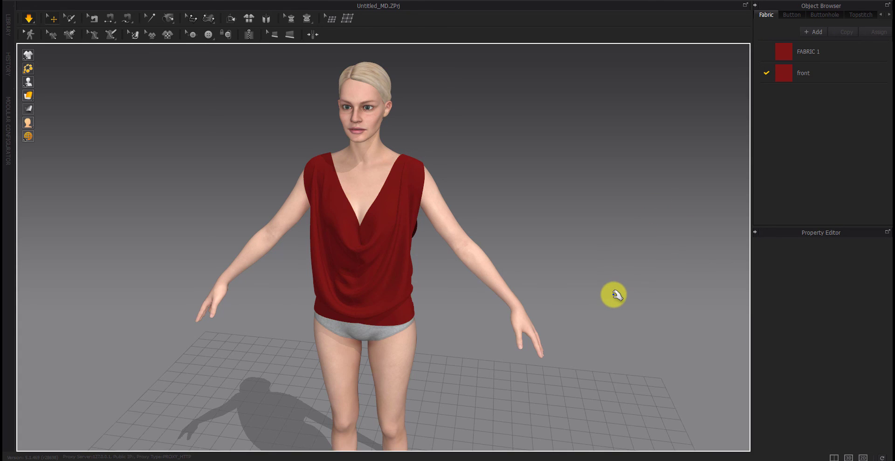
mouse_move(607, 292)
right_down()
mouse_move(606, 281)
mouse_move(639, 295)
mouse_move(660, 292)
mouse_move(620, 294)
right_up()
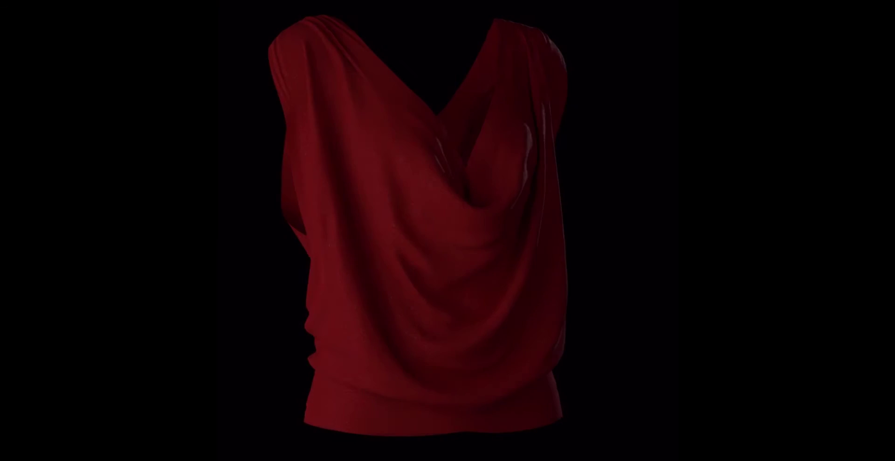